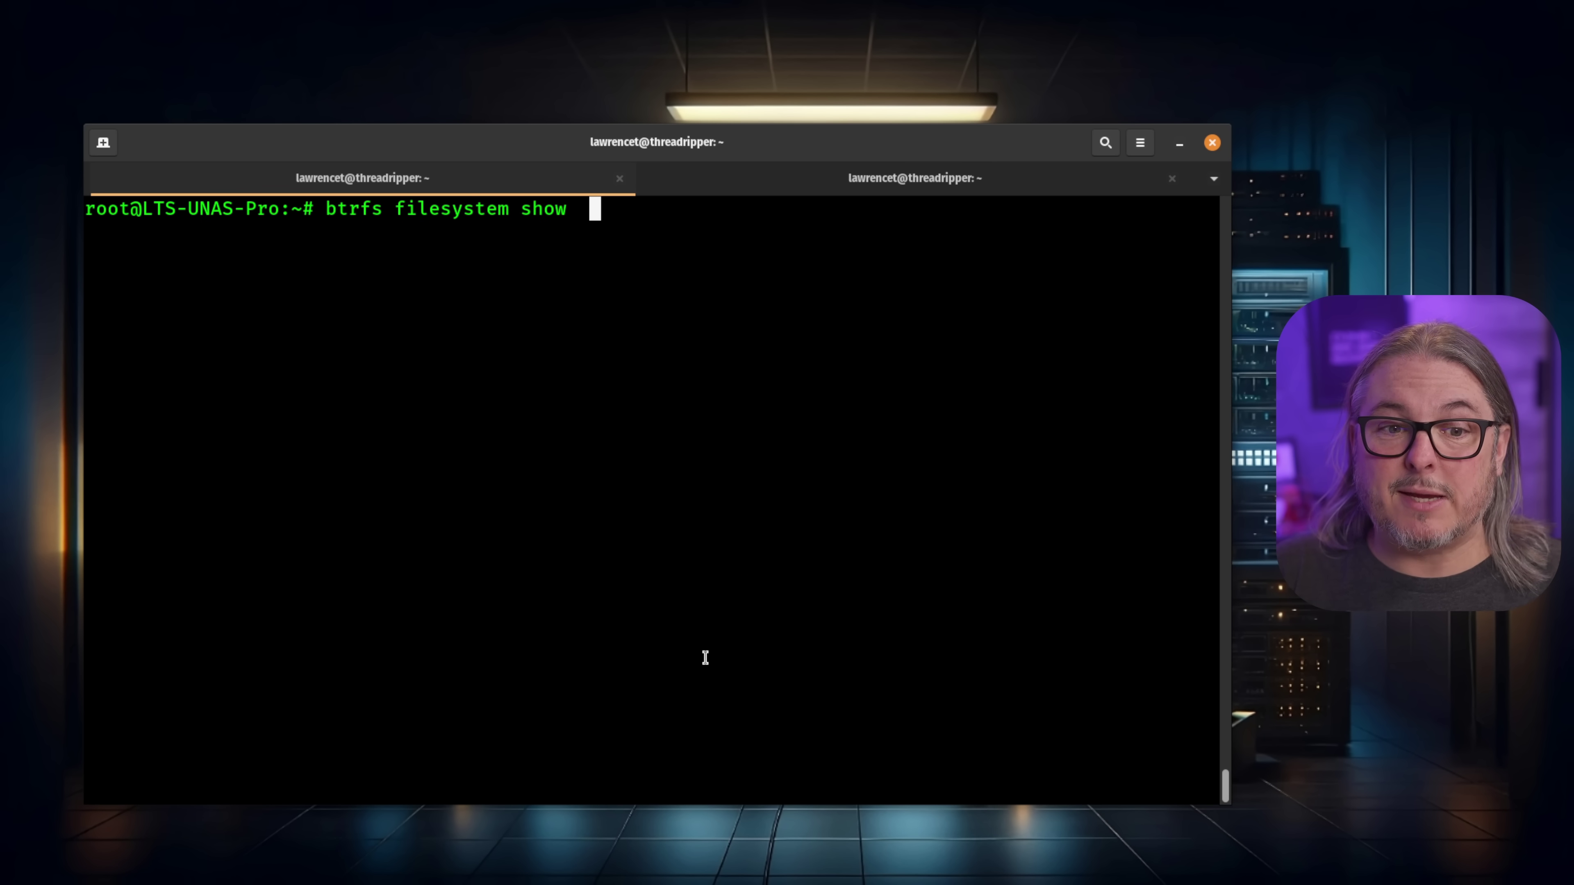
Step: Run btrfs filesystem show on the NAS to view its Btrfs filesystem details
key(Return)
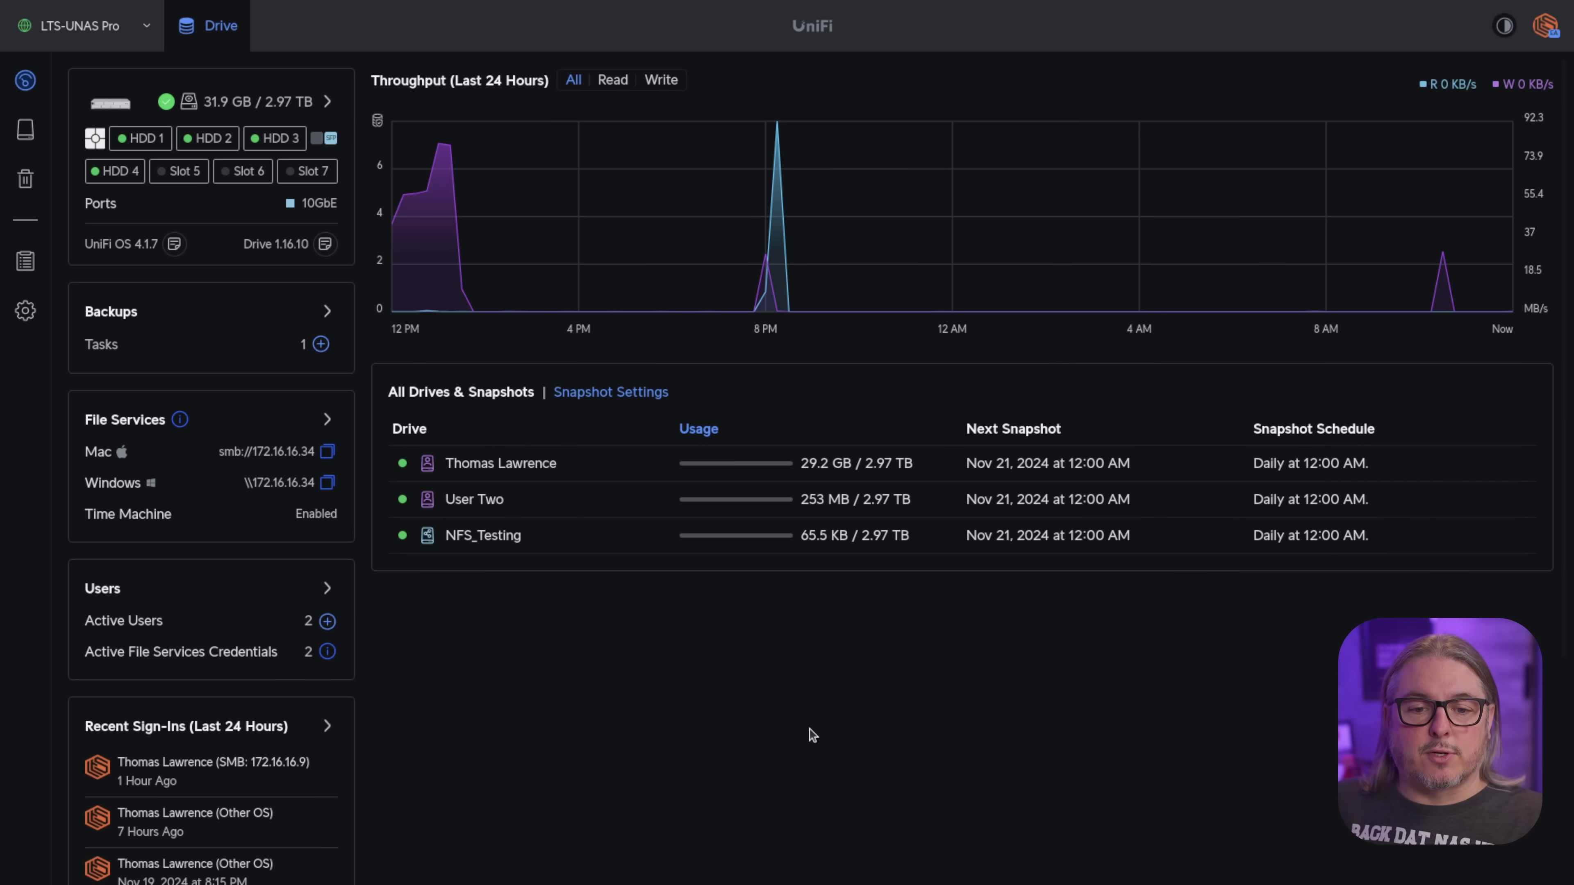
Step: In the snapshot settings of the first personal drive, switch the schedule time to Between and view the available intervals
click(618, 395)
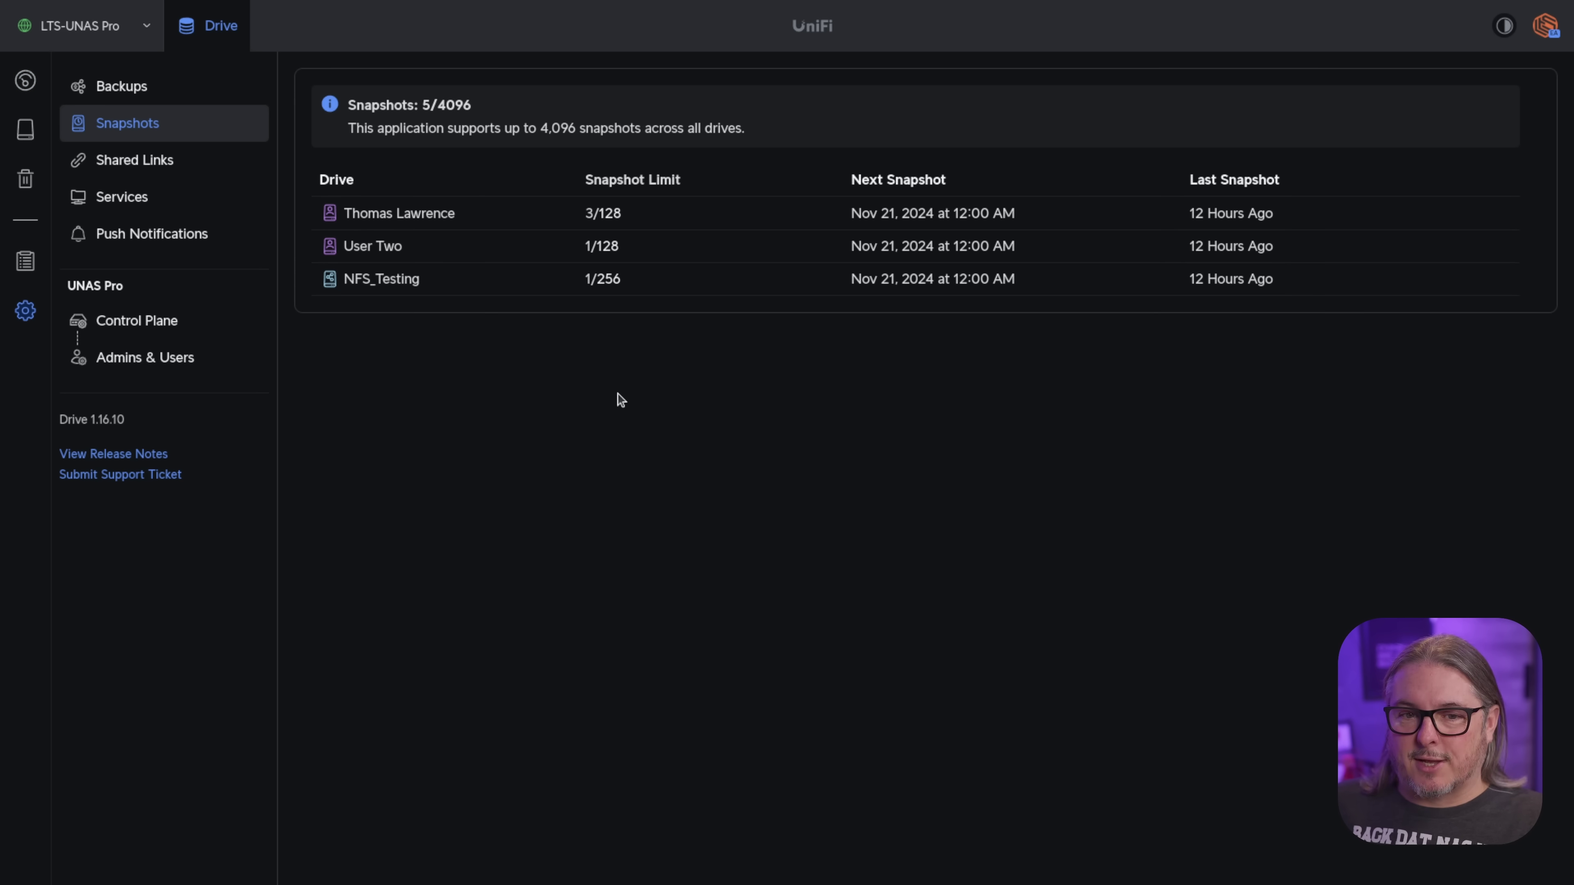
click(449, 230)
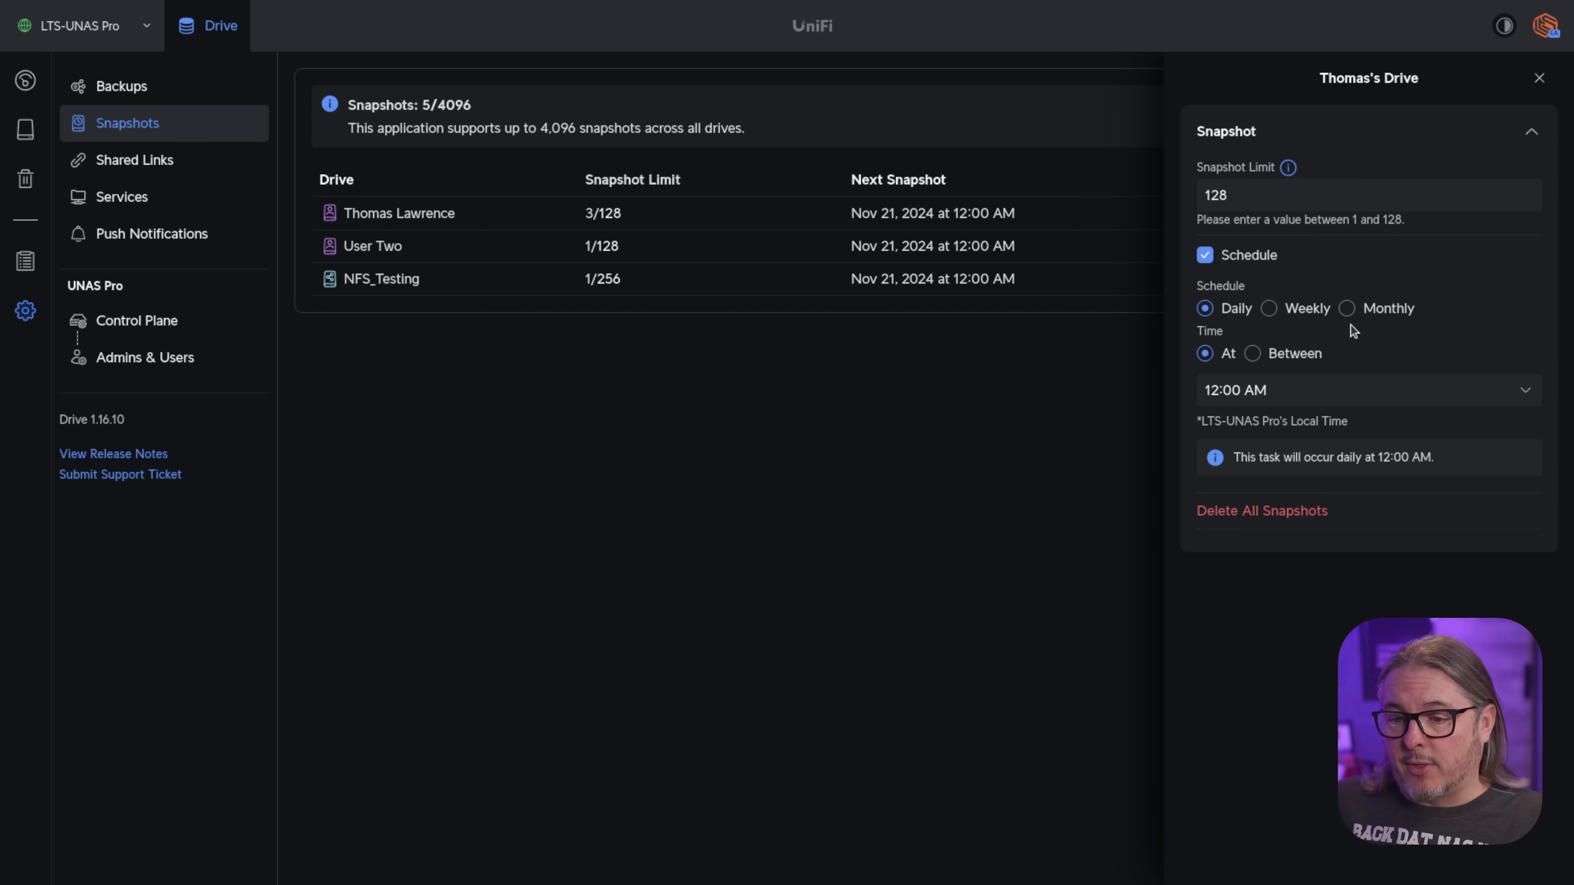
click(1293, 355)
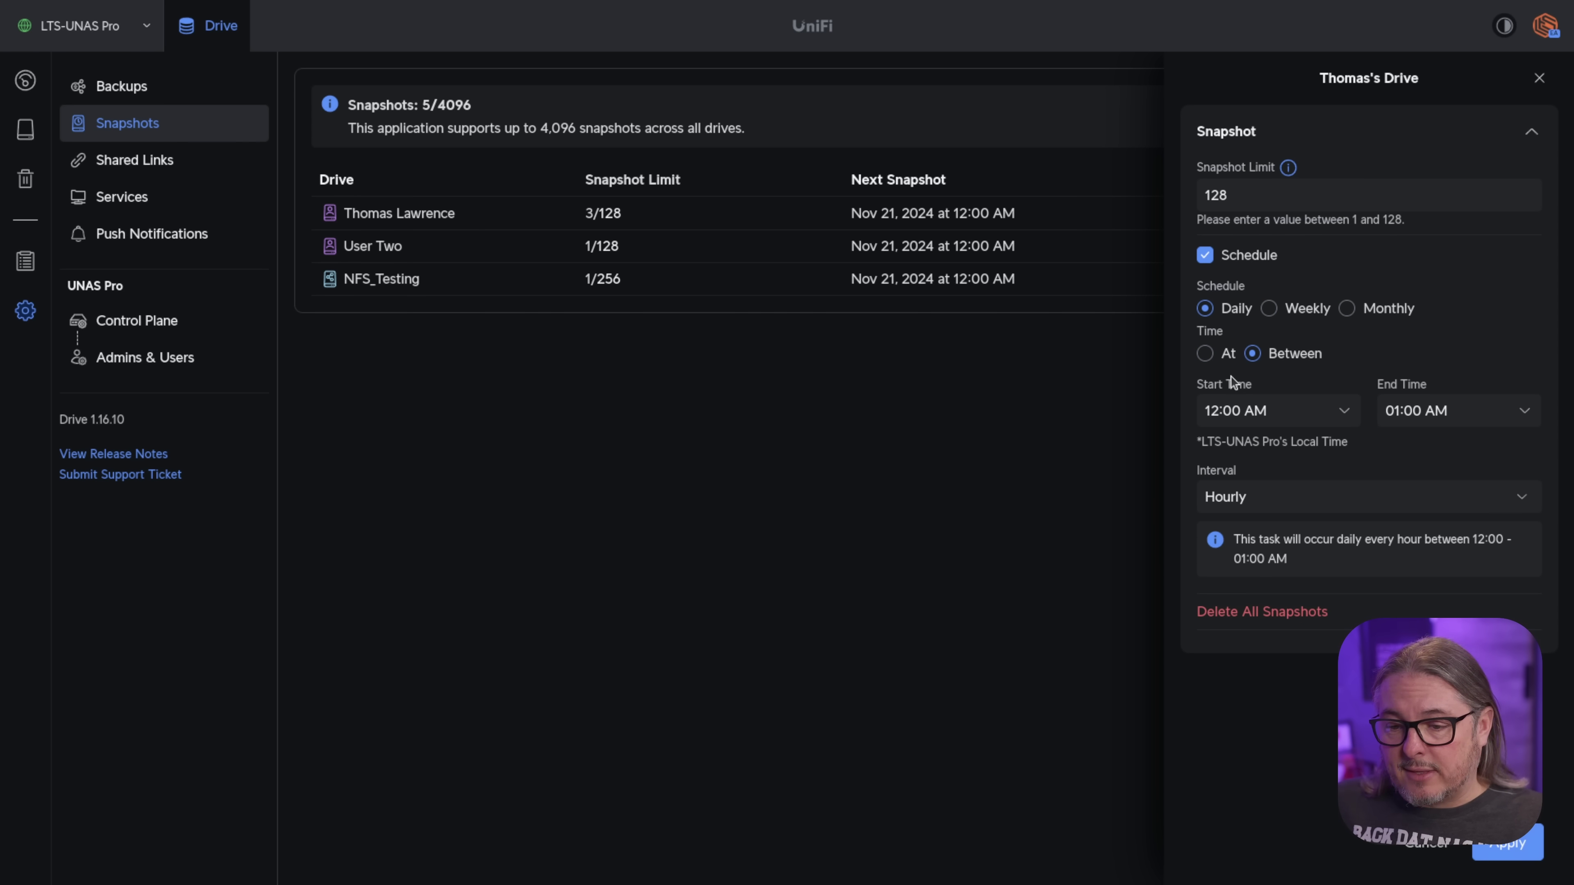
click(1302, 500)
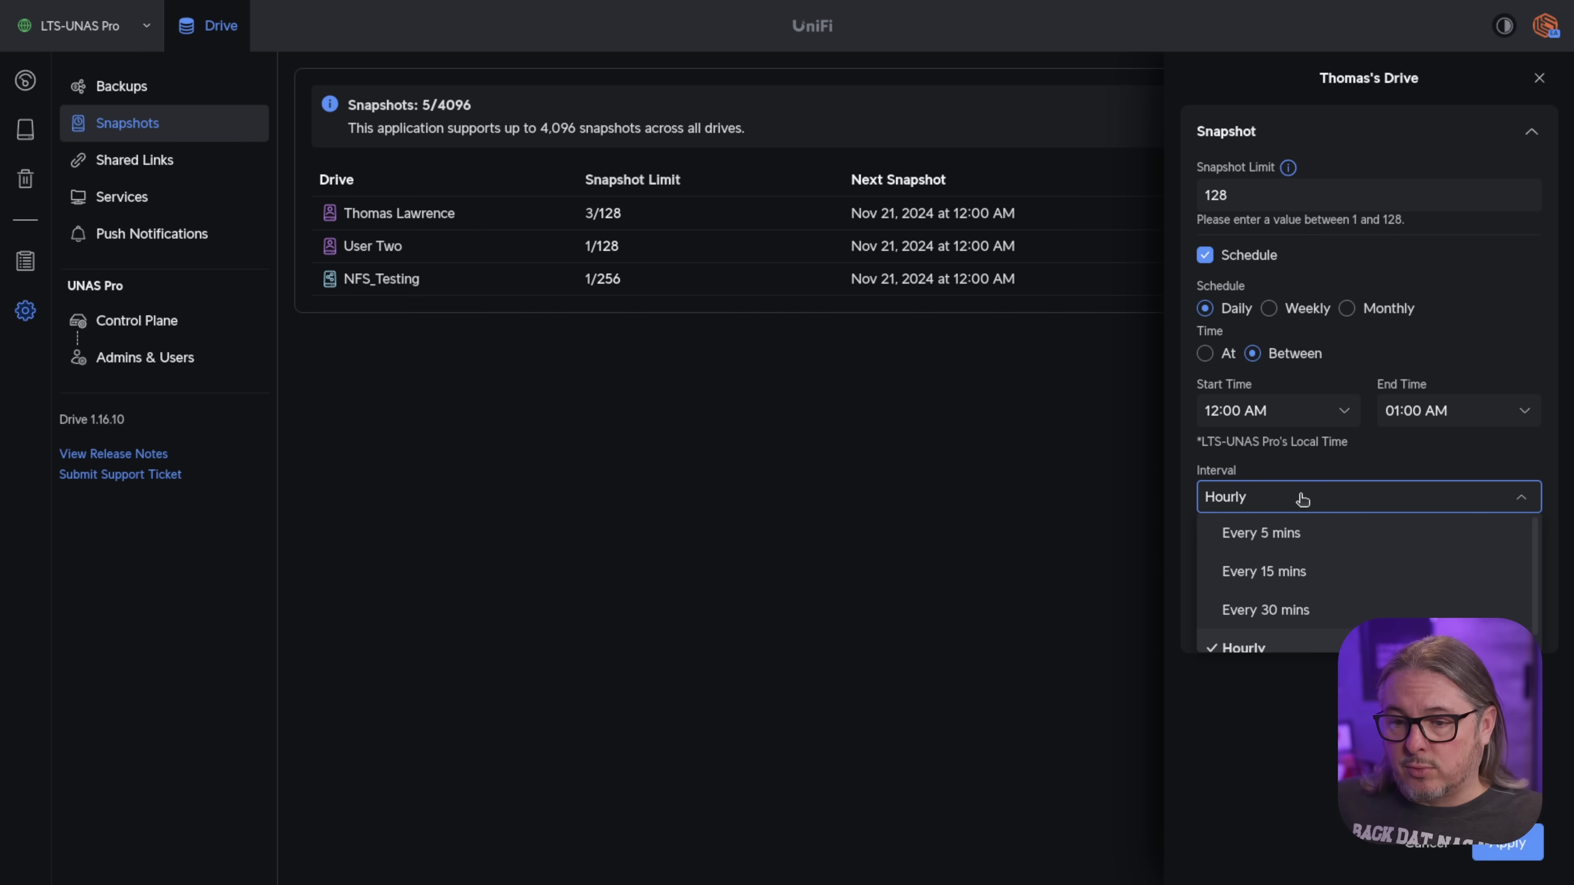
click(1337, 486)
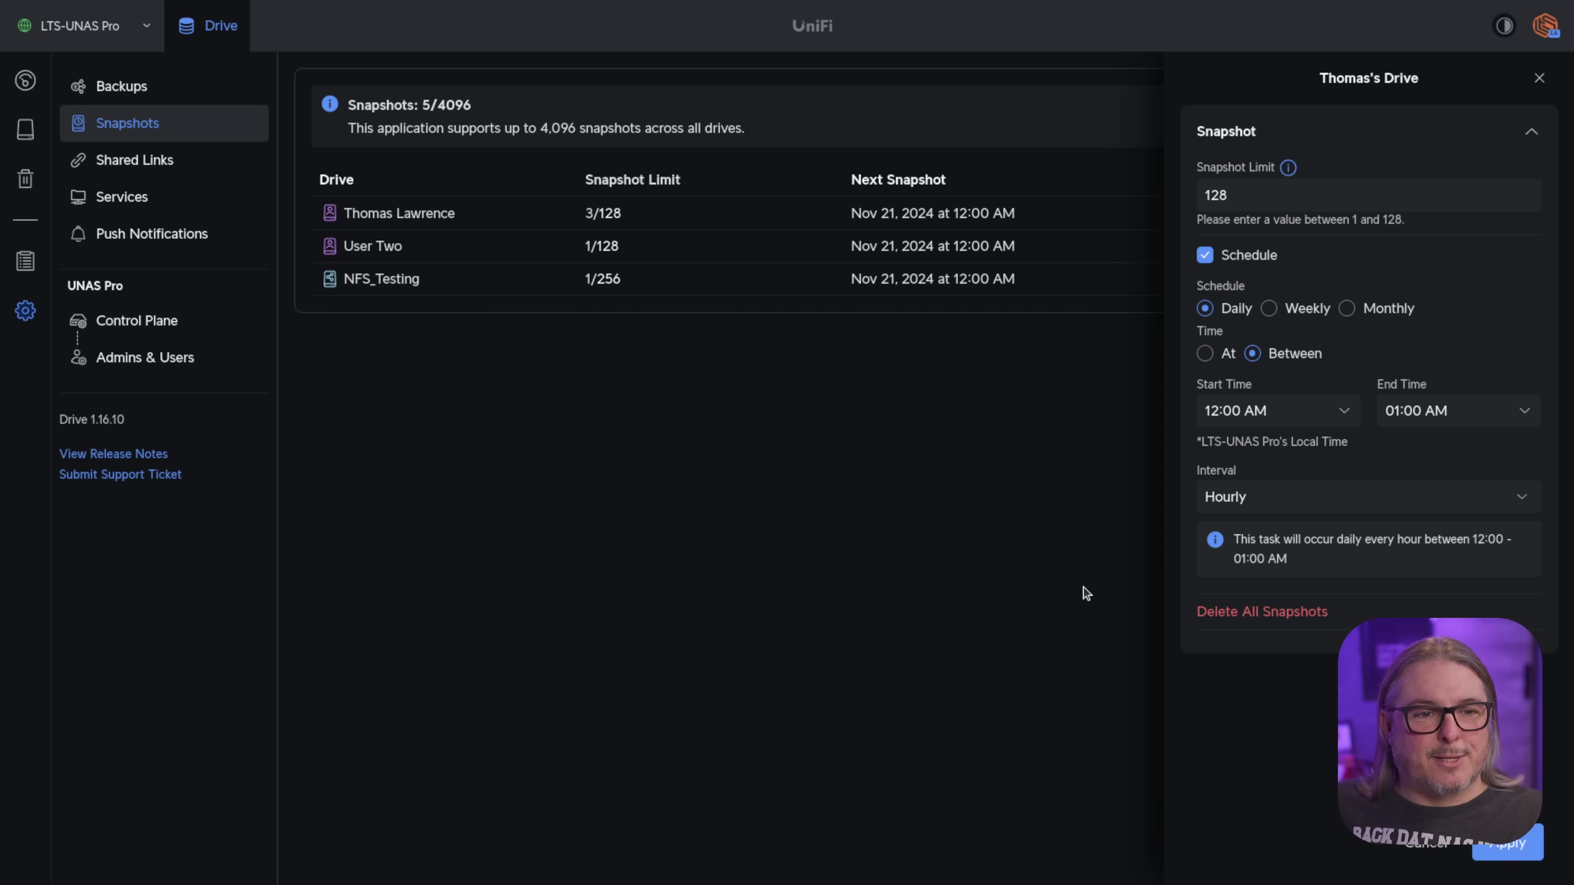
Step: Browse the first personal drive's Nov 20, Nov 19 11:57 AM and Nov 19 1:15 PM snapshots, and return to the current version
click(26, 130)
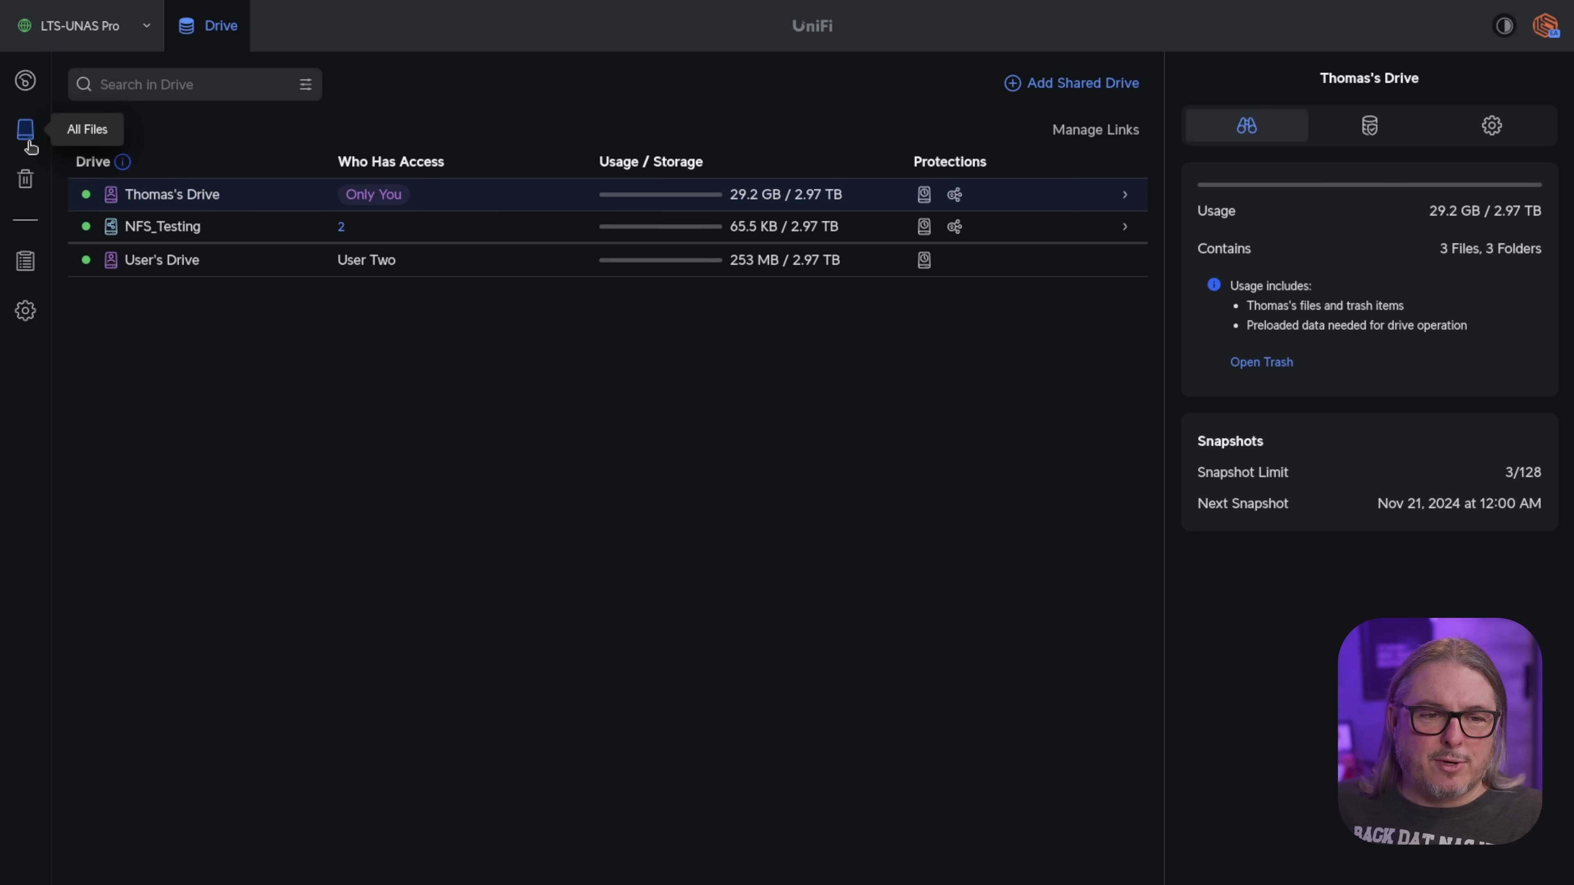
click(155, 195)
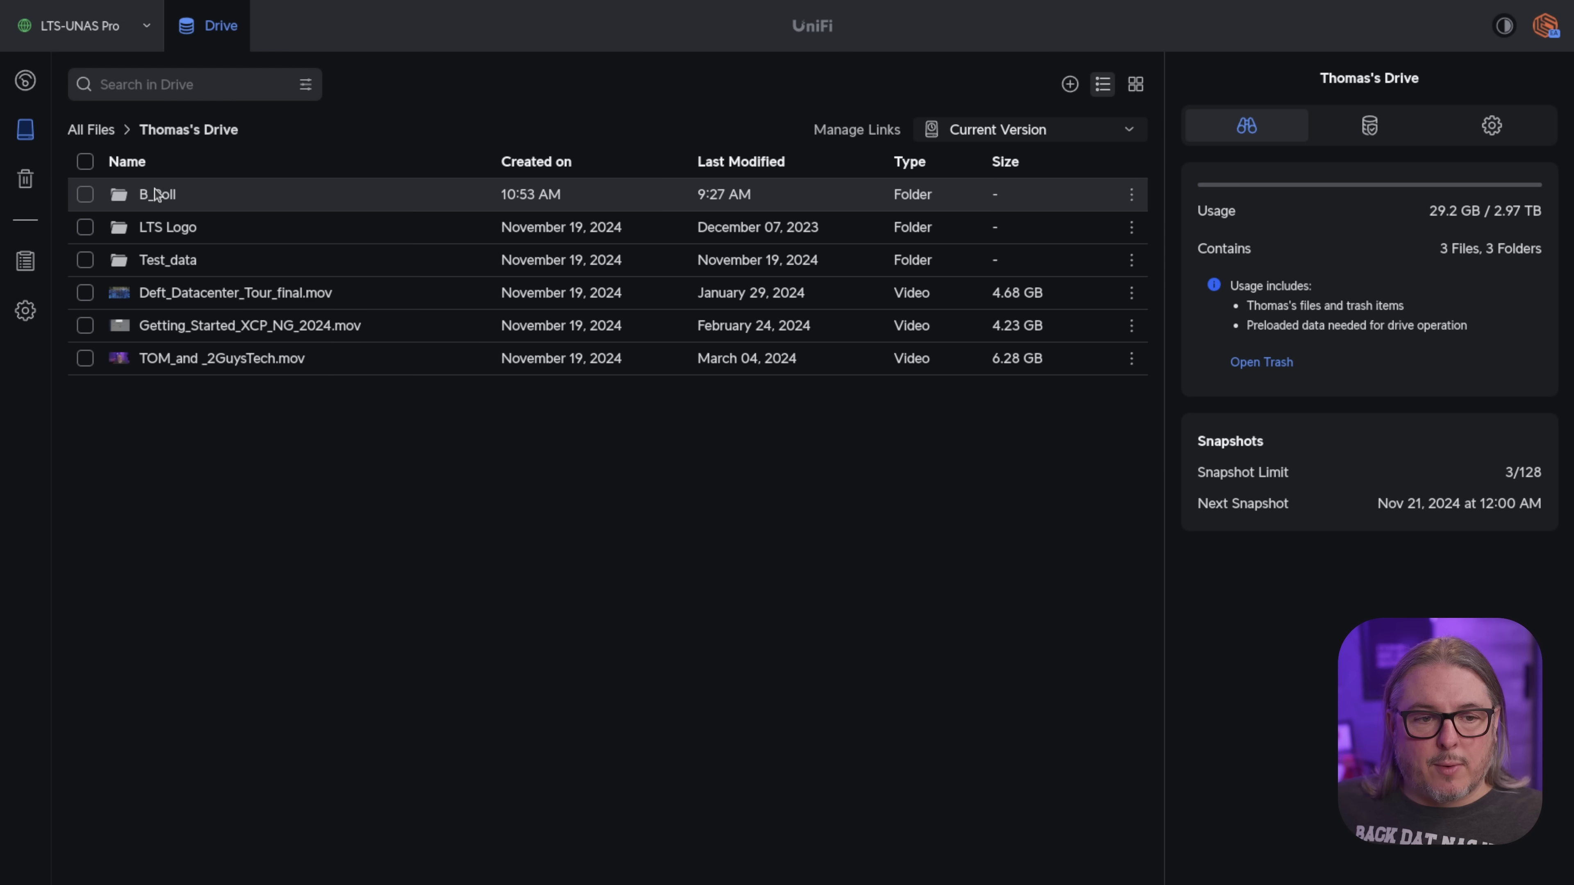
click(1093, 132)
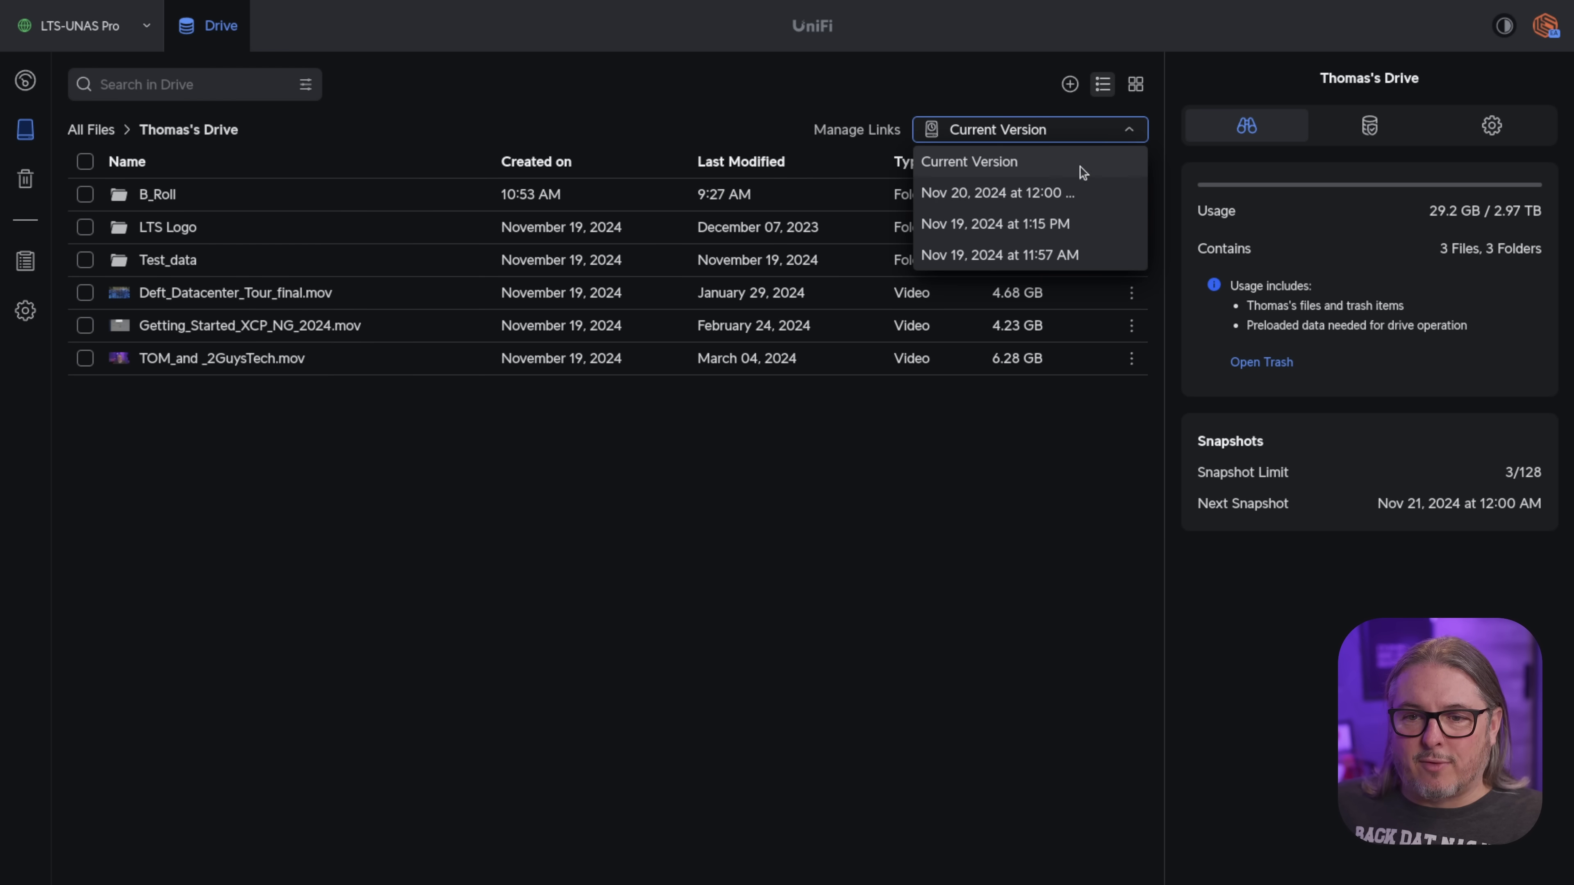
click(1015, 195)
click(1029, 133)
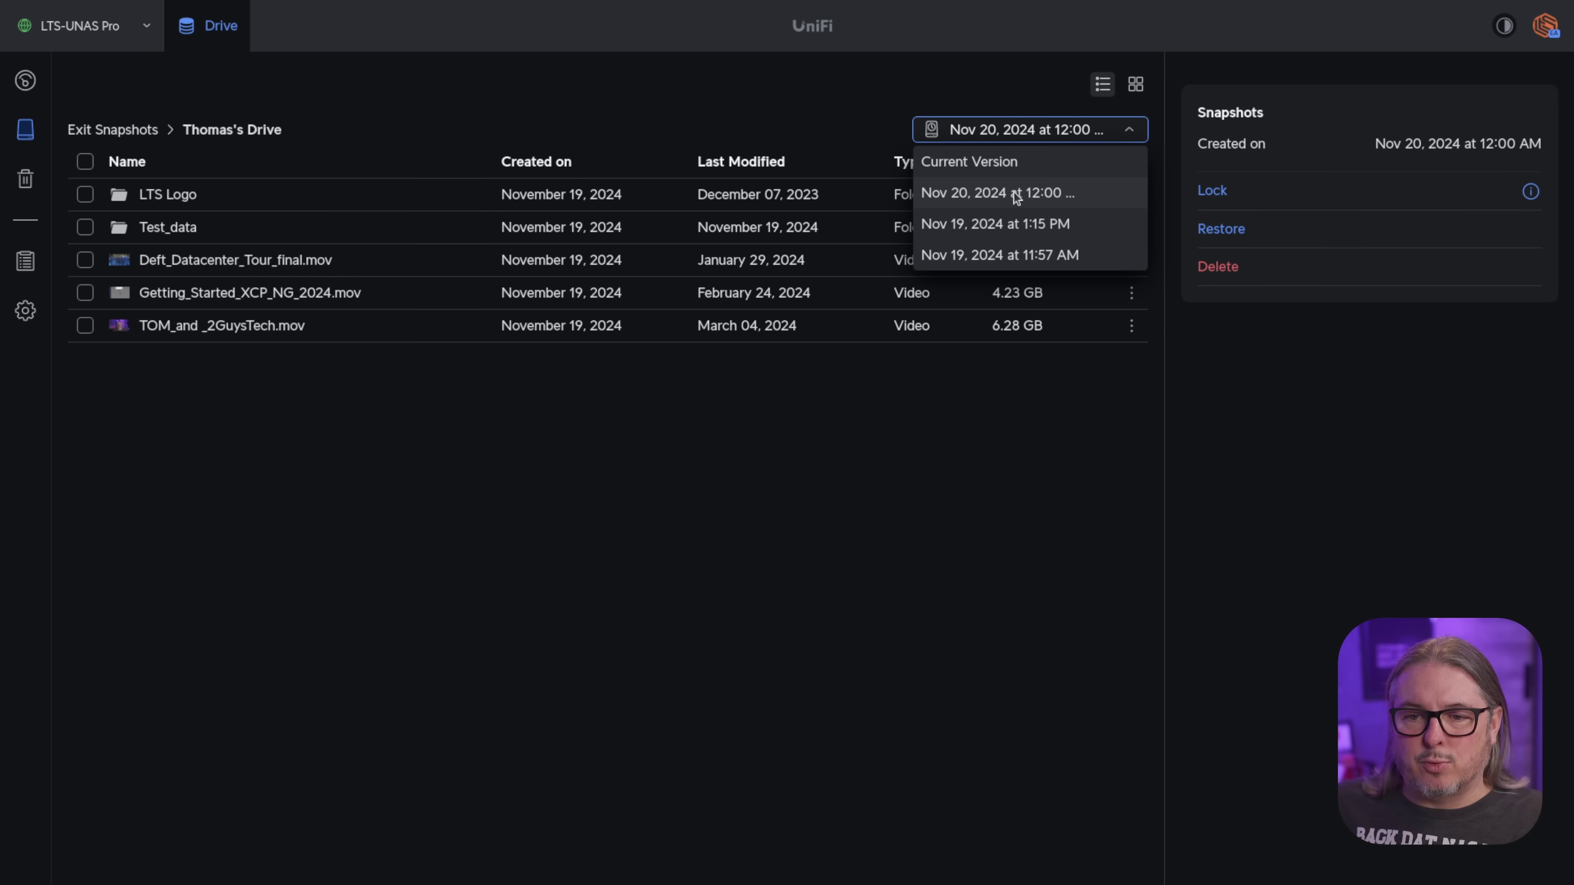
click(1000, 256)
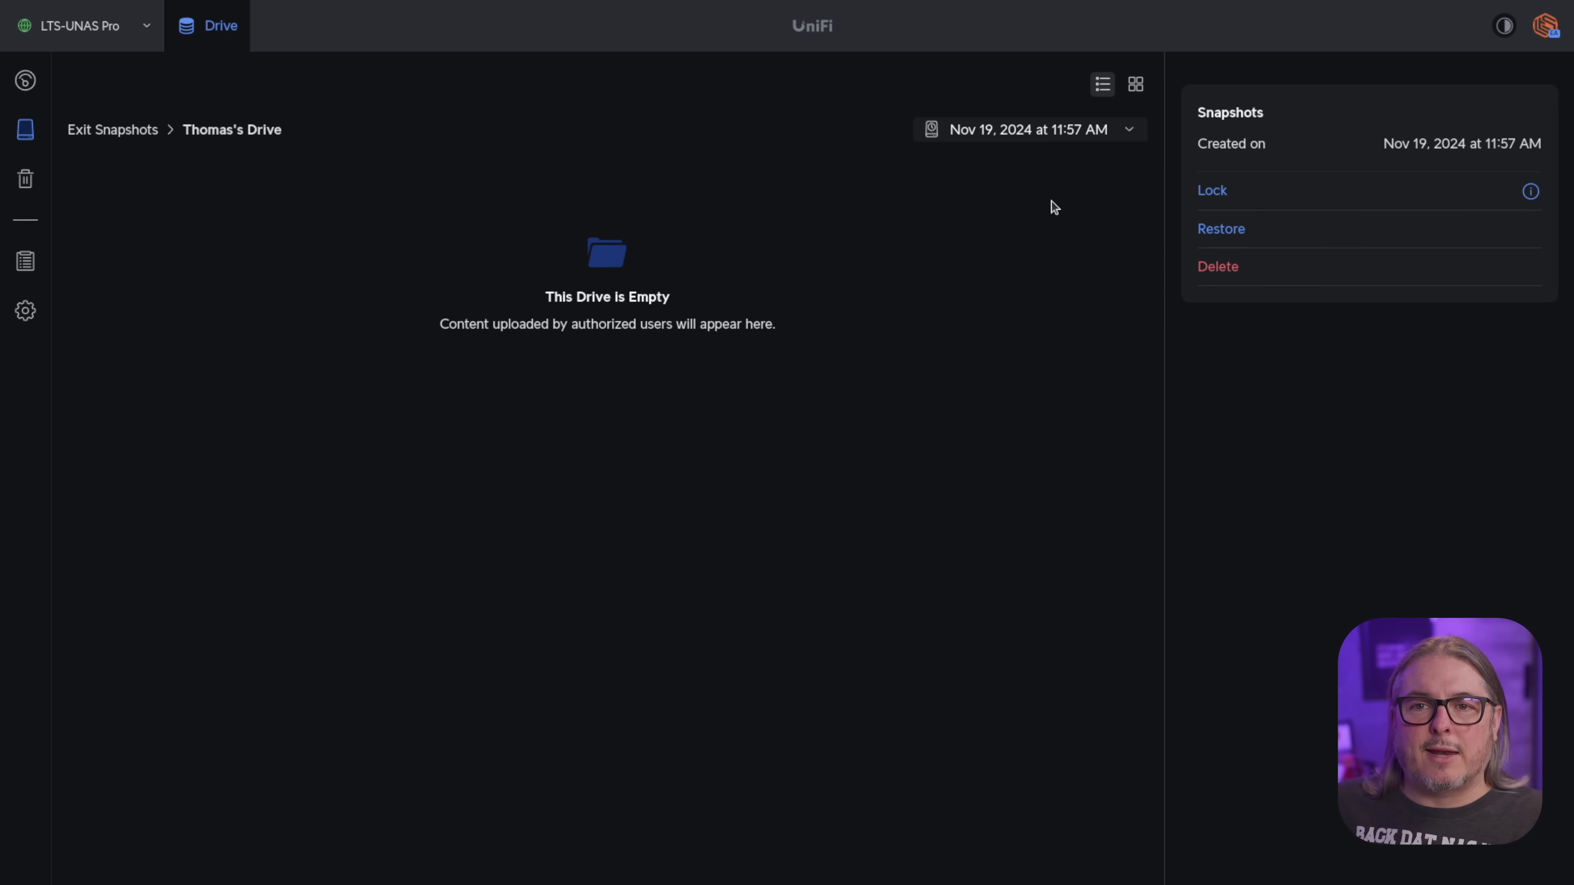
click(1026, 133)
click(1019, 232)
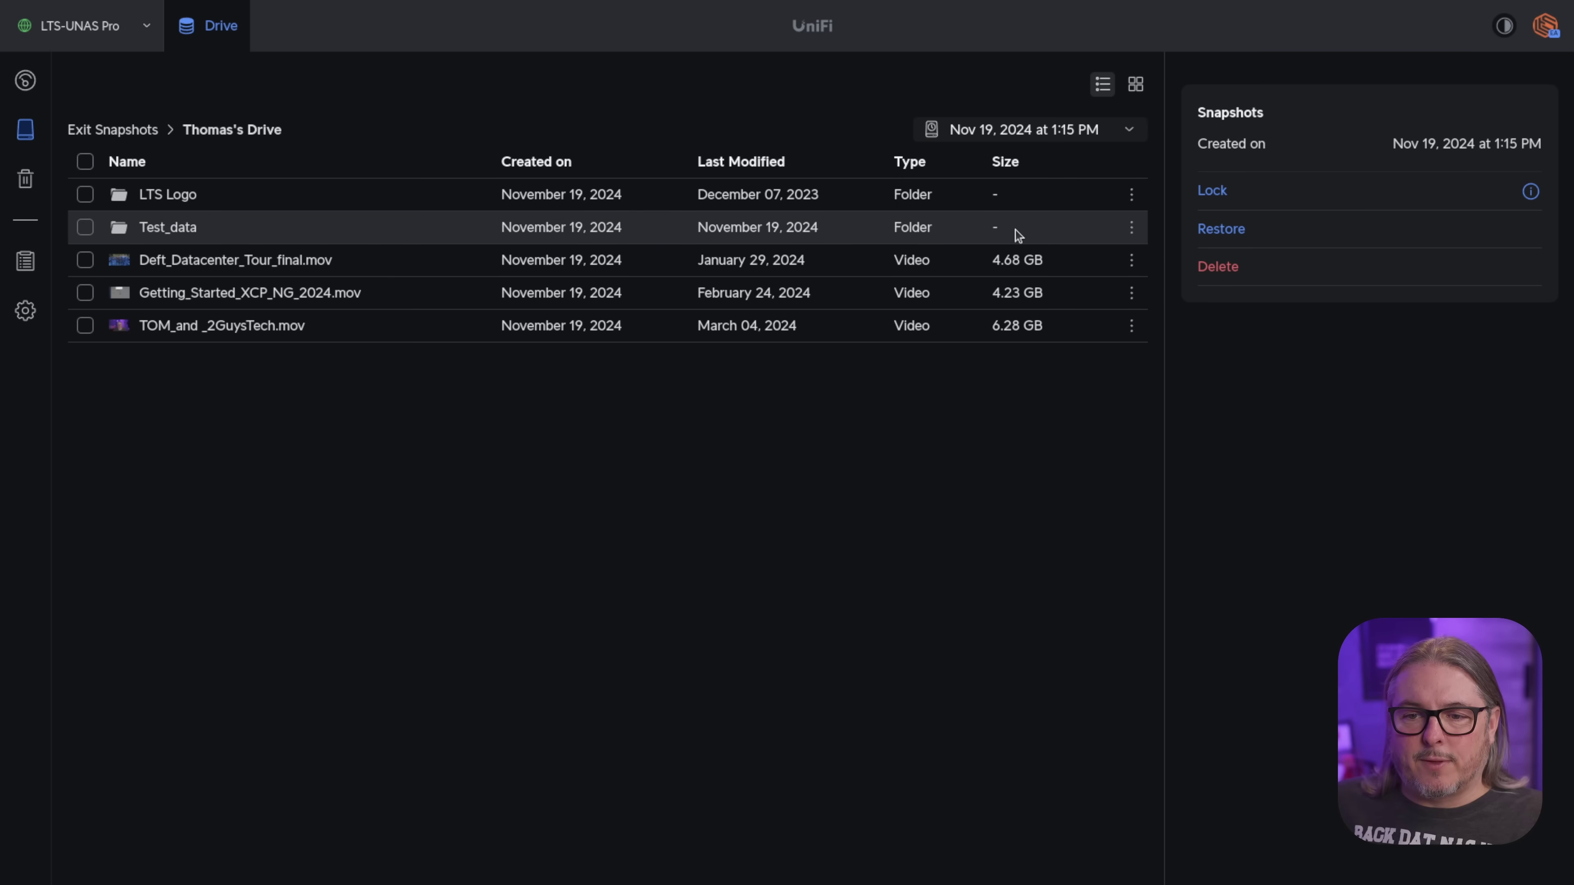
click(1056, 133)
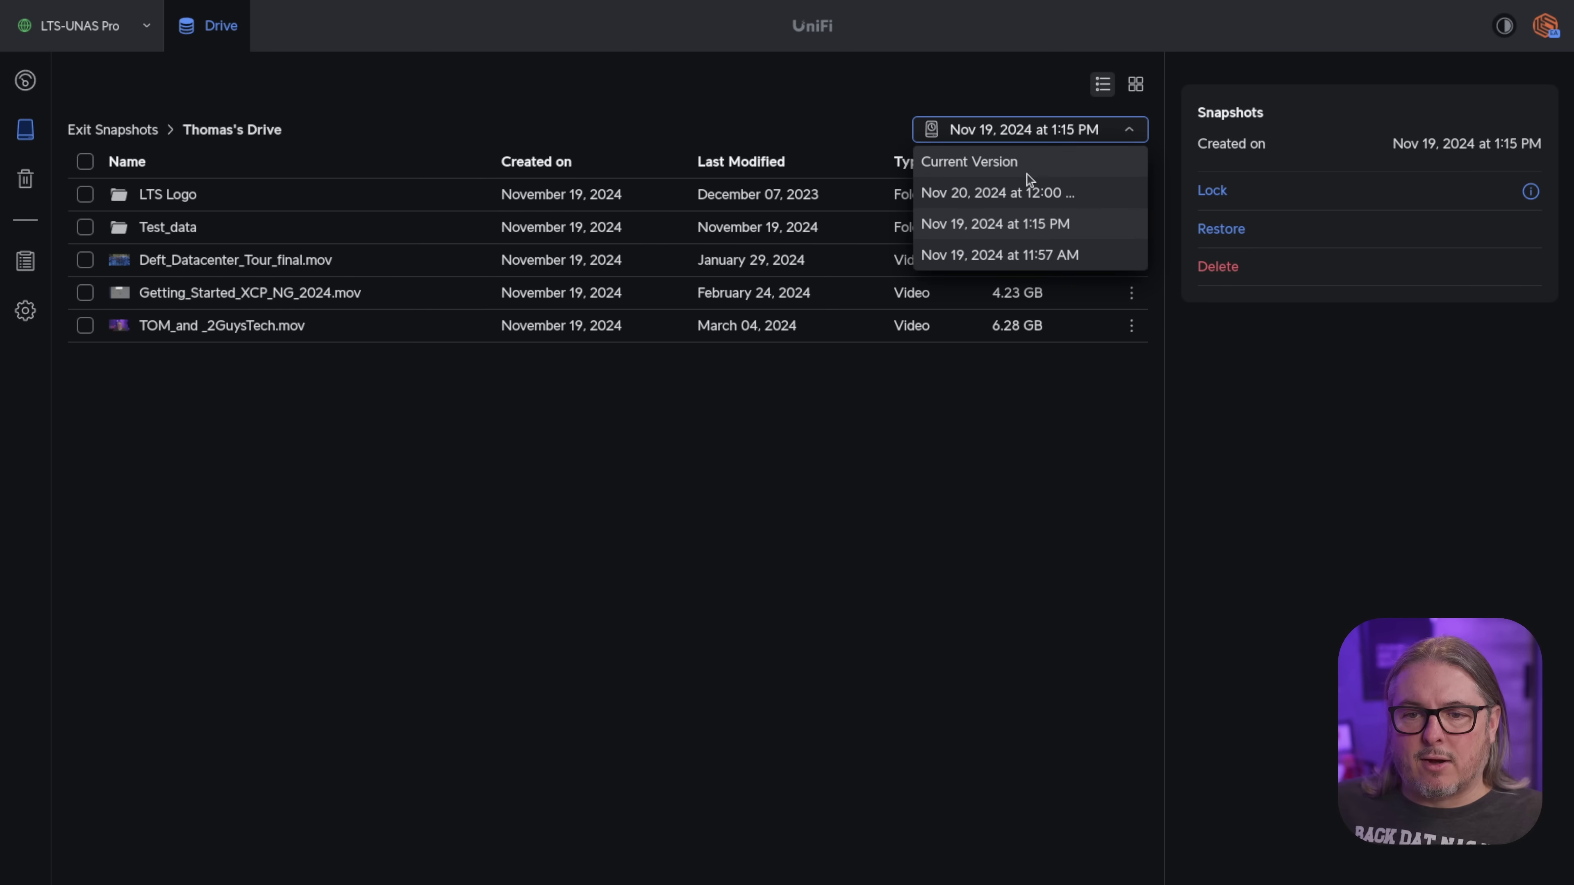
click(1027, 163)
Step: Open the Nov 19, 2024 1:15 PM snapshot and select the Test_data folder to see its restore options
click(1047, 135)
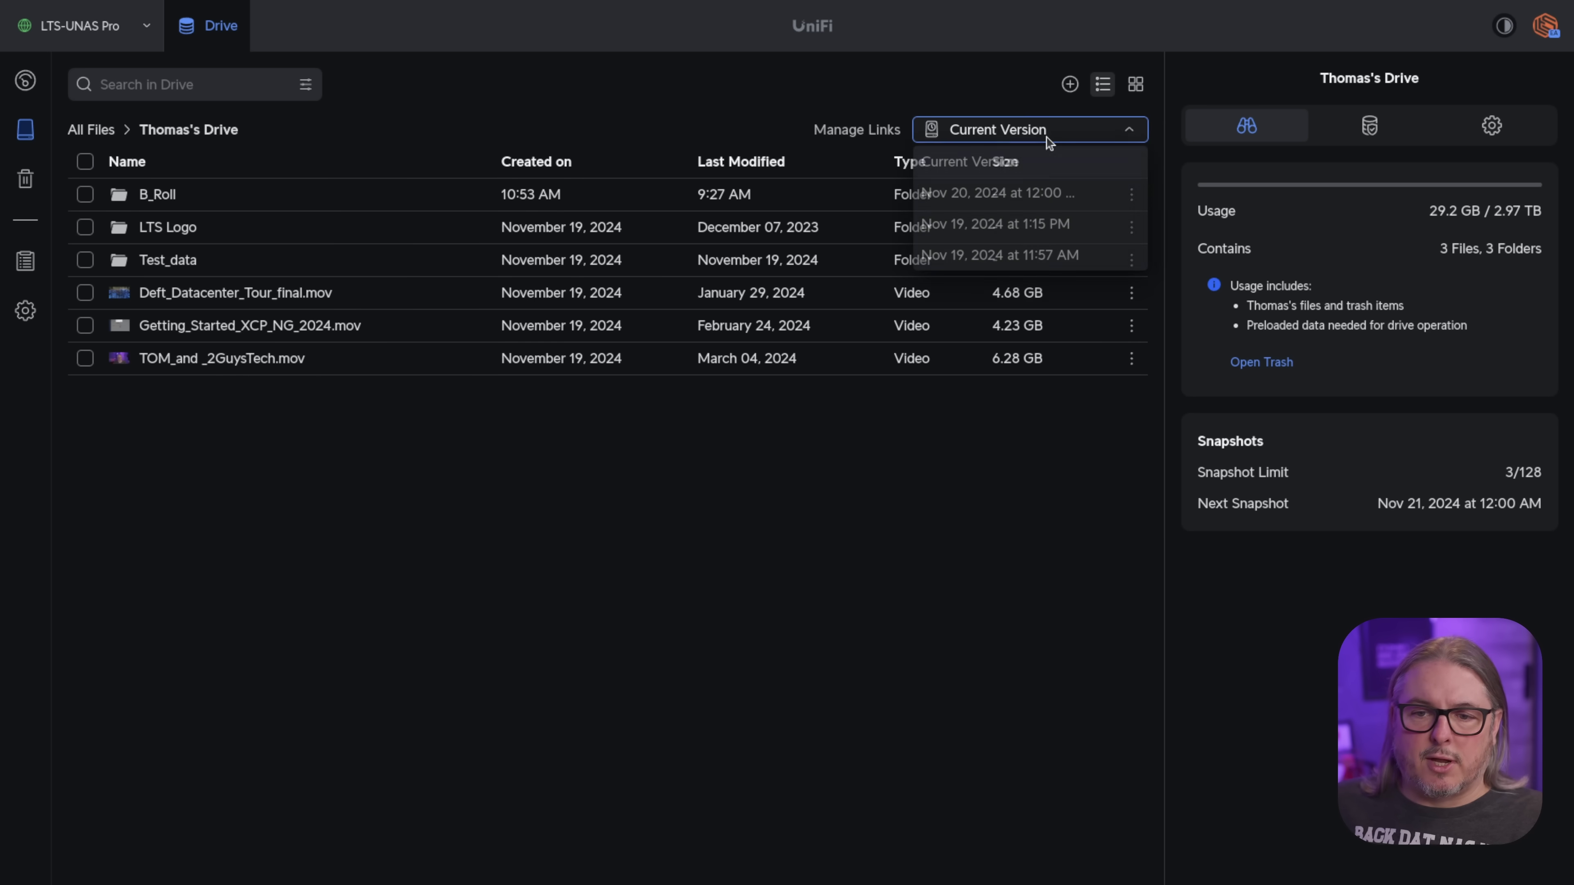
click(1007, 214)
click(85, 228)
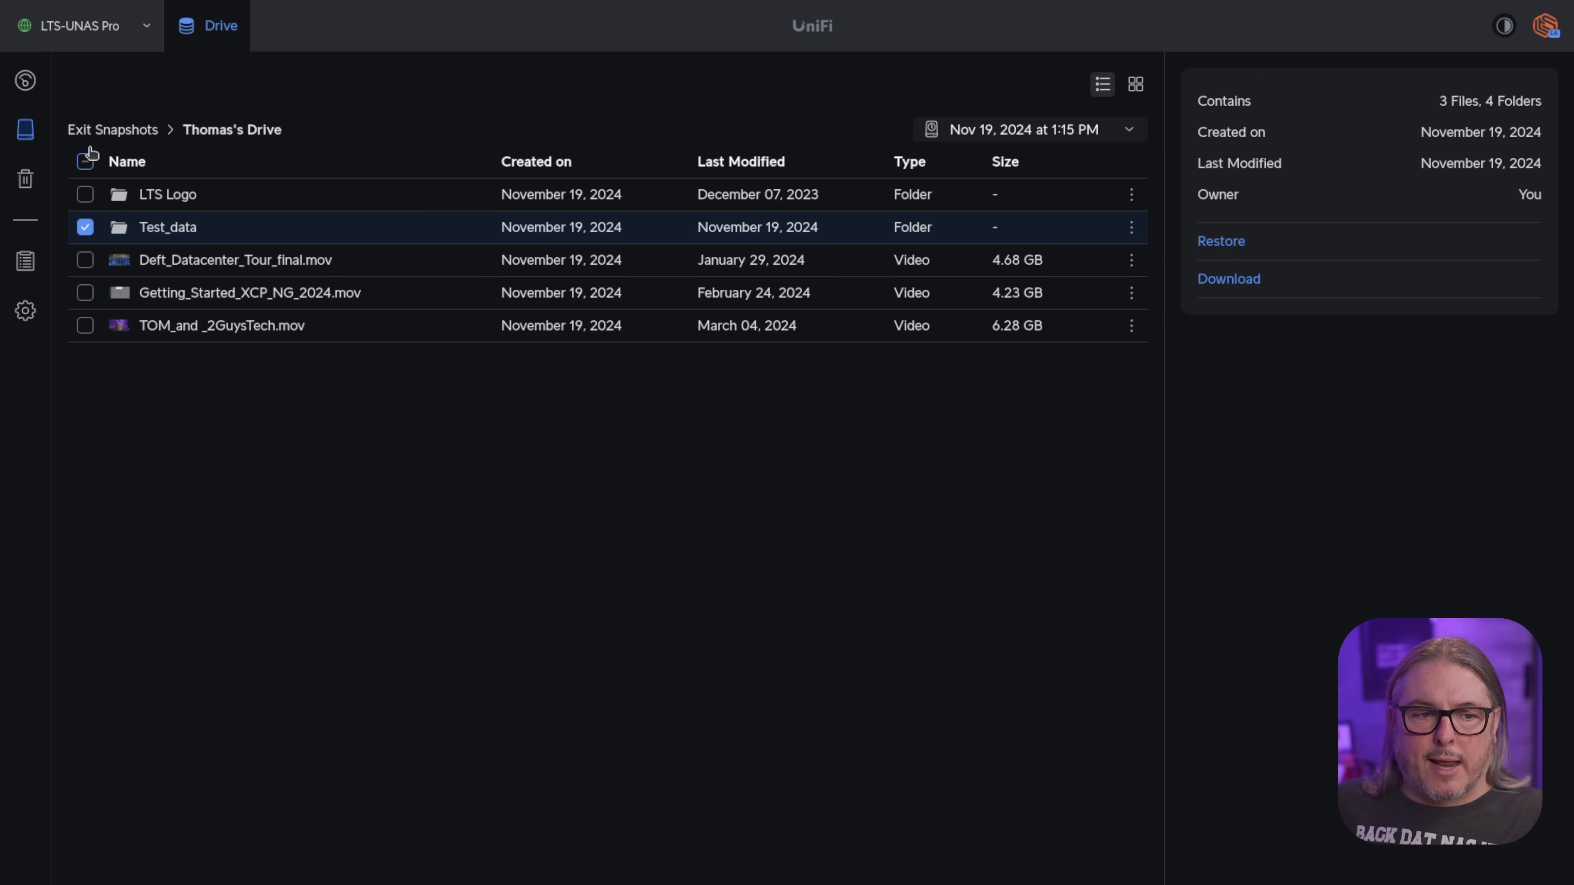
Step: Exit the snapshot view and show the snapshot settings of User's Drive
click(102, 129)
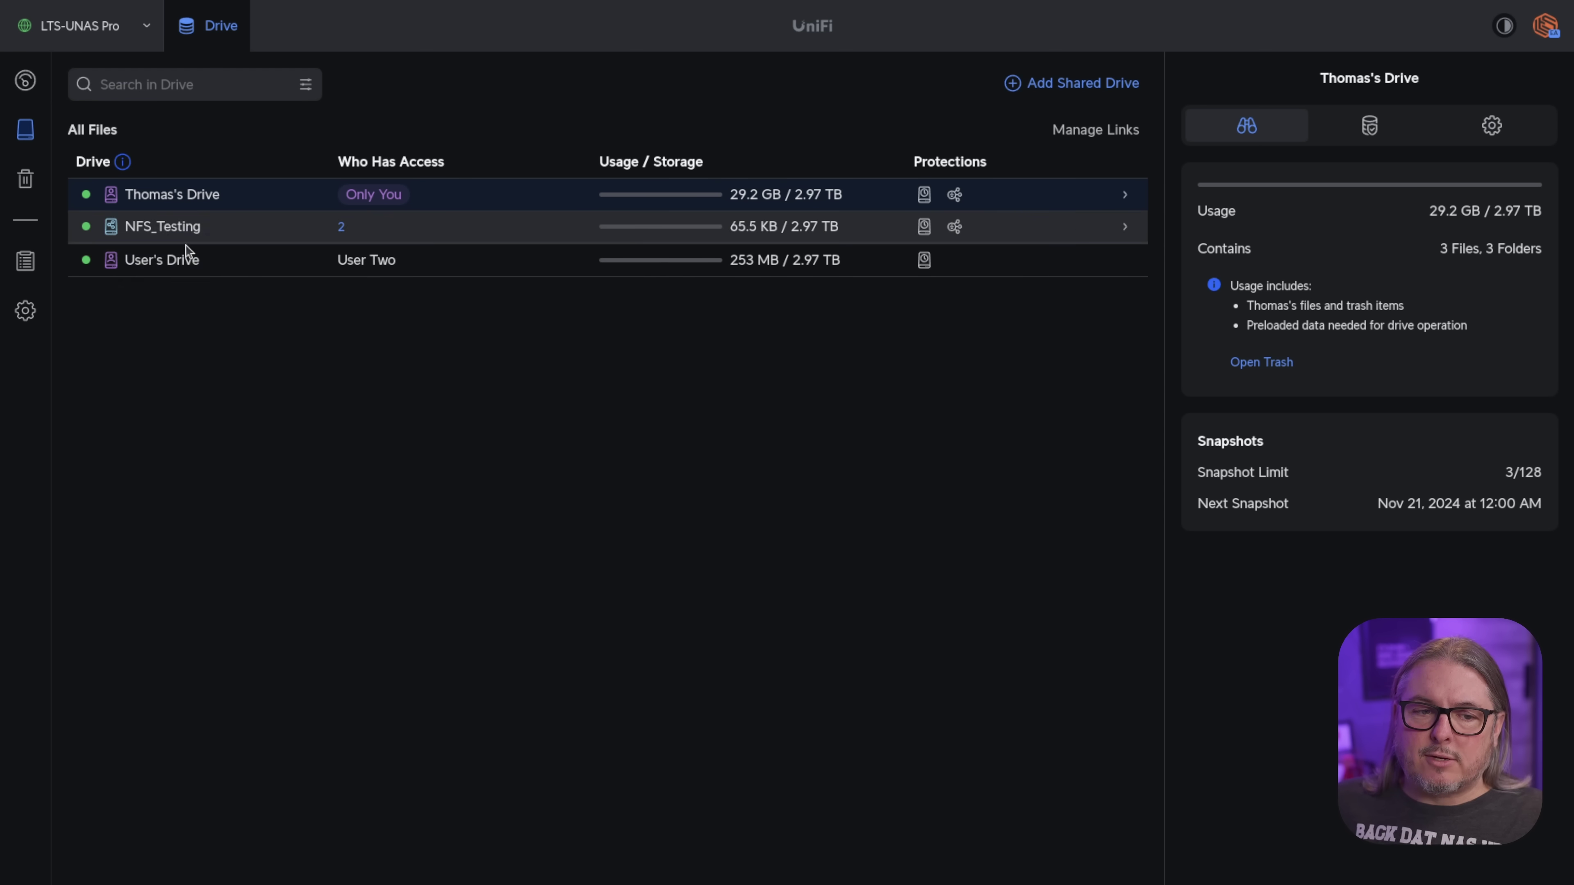
click(181, 268)
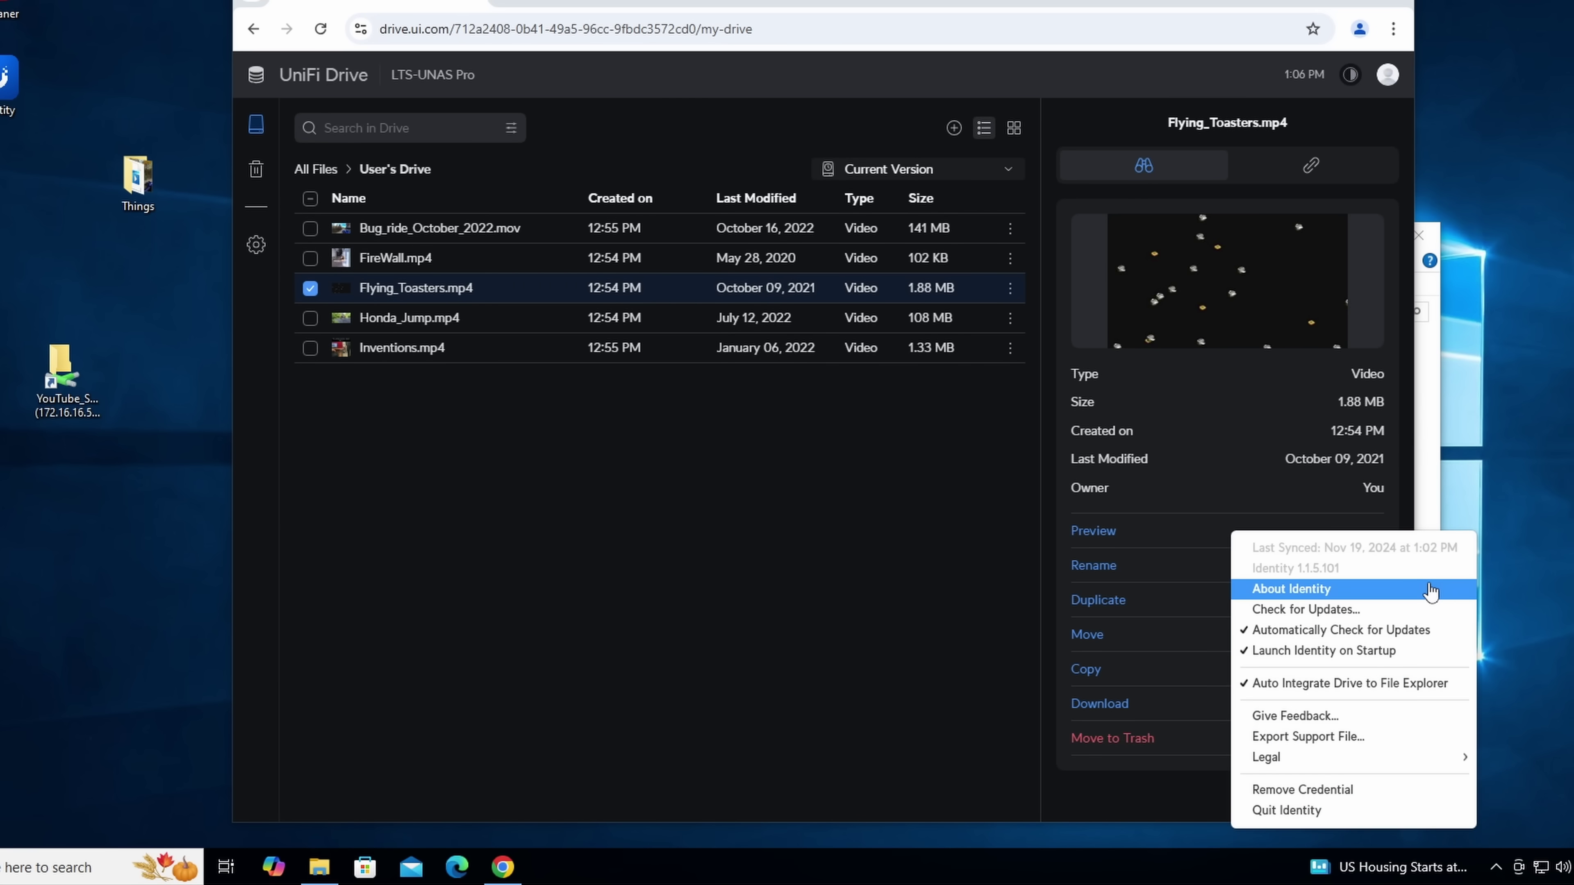
Step: On the Windows desktop, view the Identity app's About information and close it
click(1431, 592)
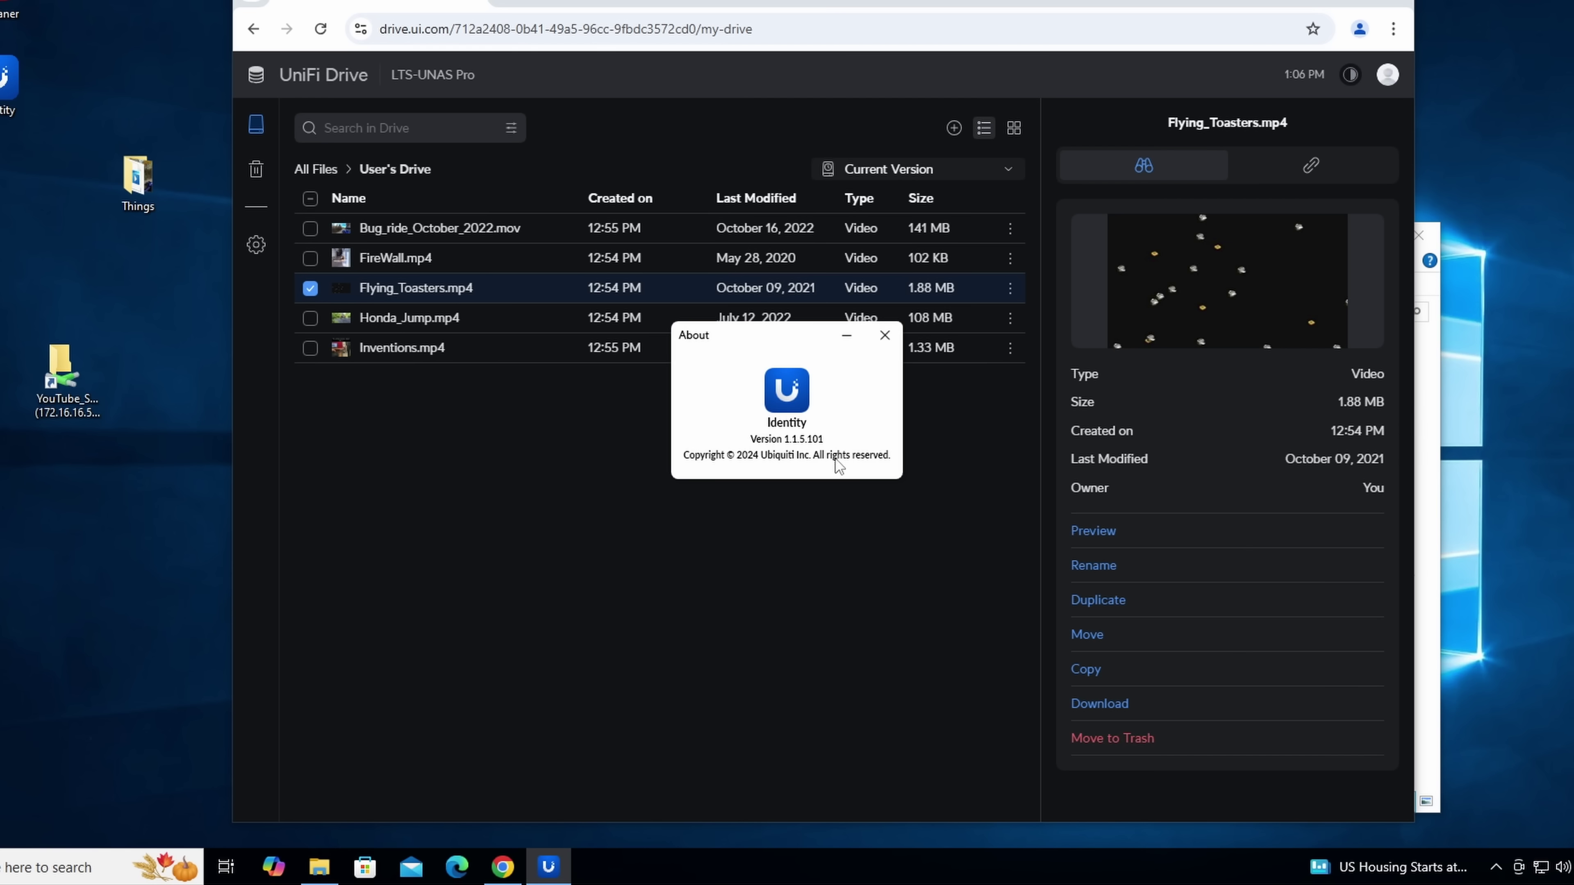
click(884, 335)
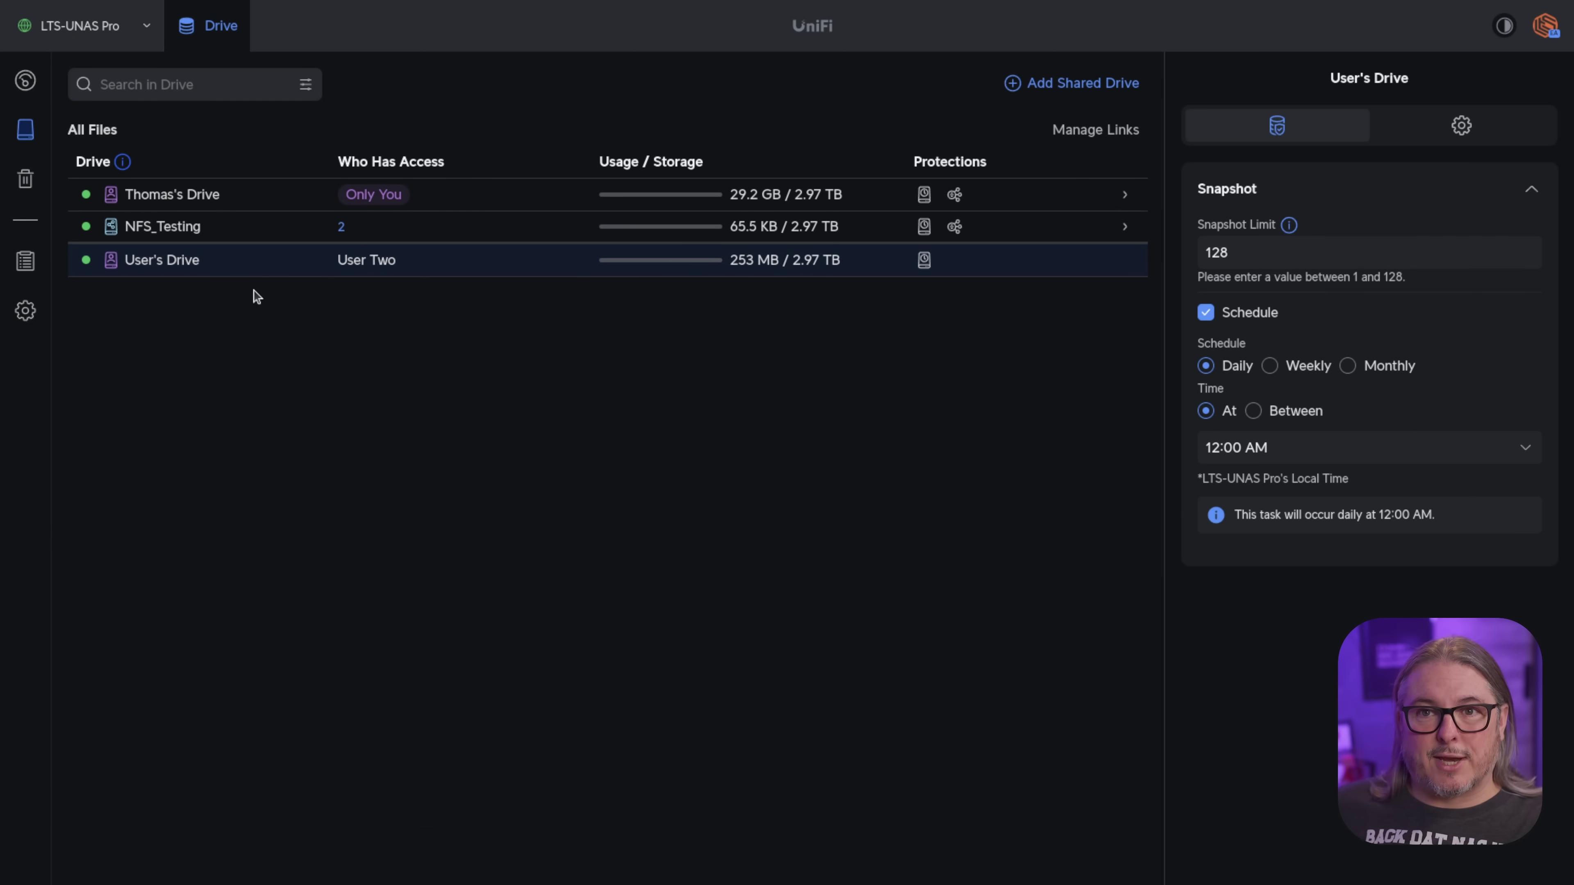
Step: Open the NFS_Testing shared drive, check its available versions, and return to the list of all drives
click(238, 239)
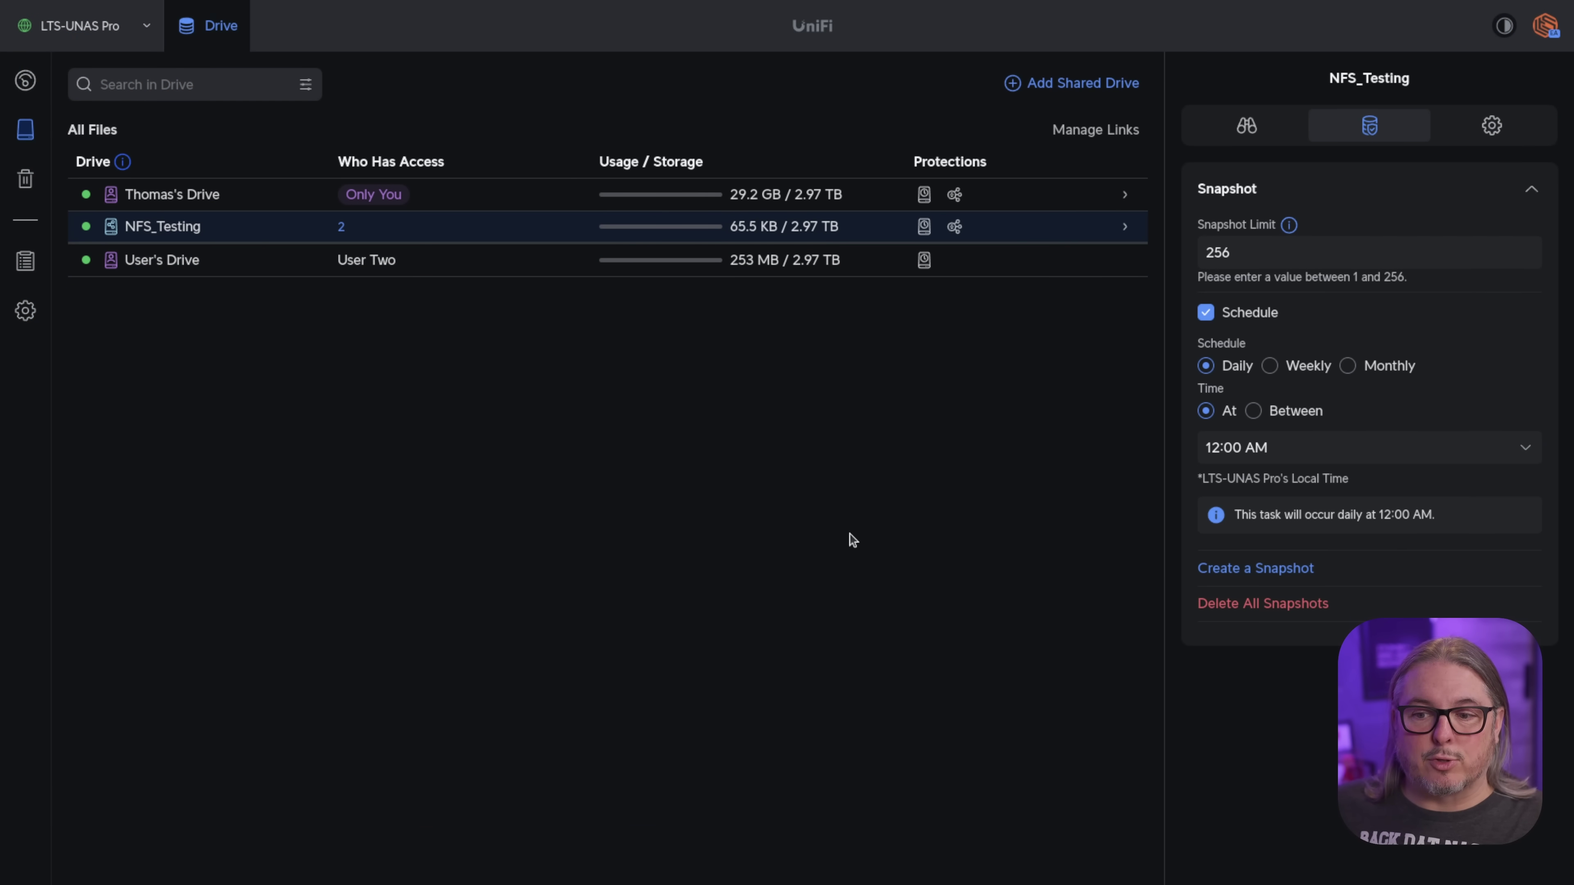
double_click(158, 227)
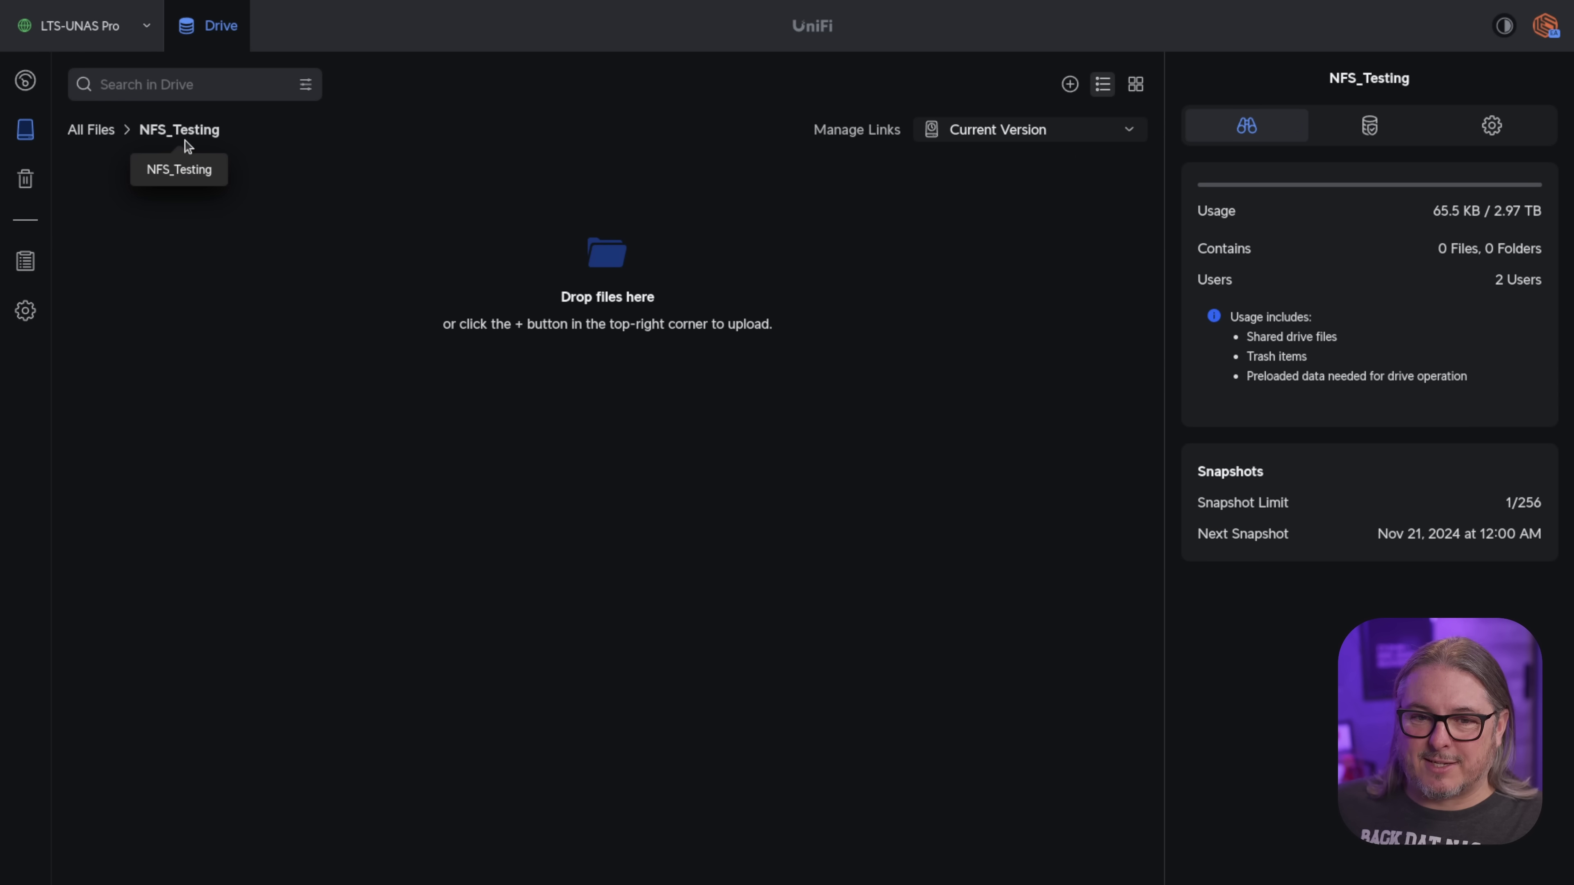
click(1047, 128)
click(561, 208)
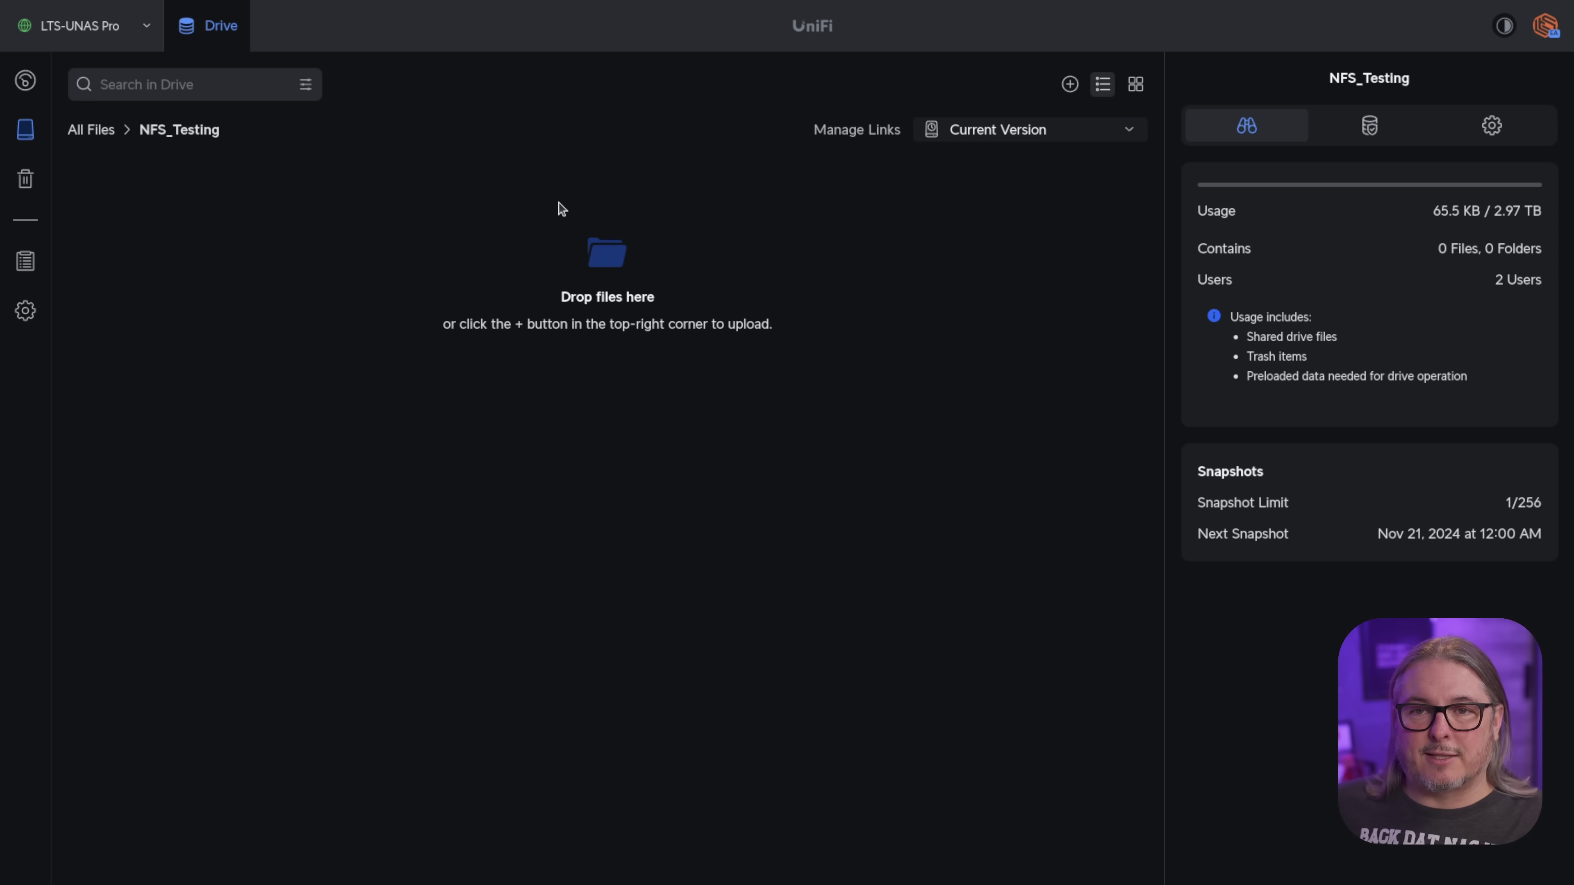
click(99, 135)
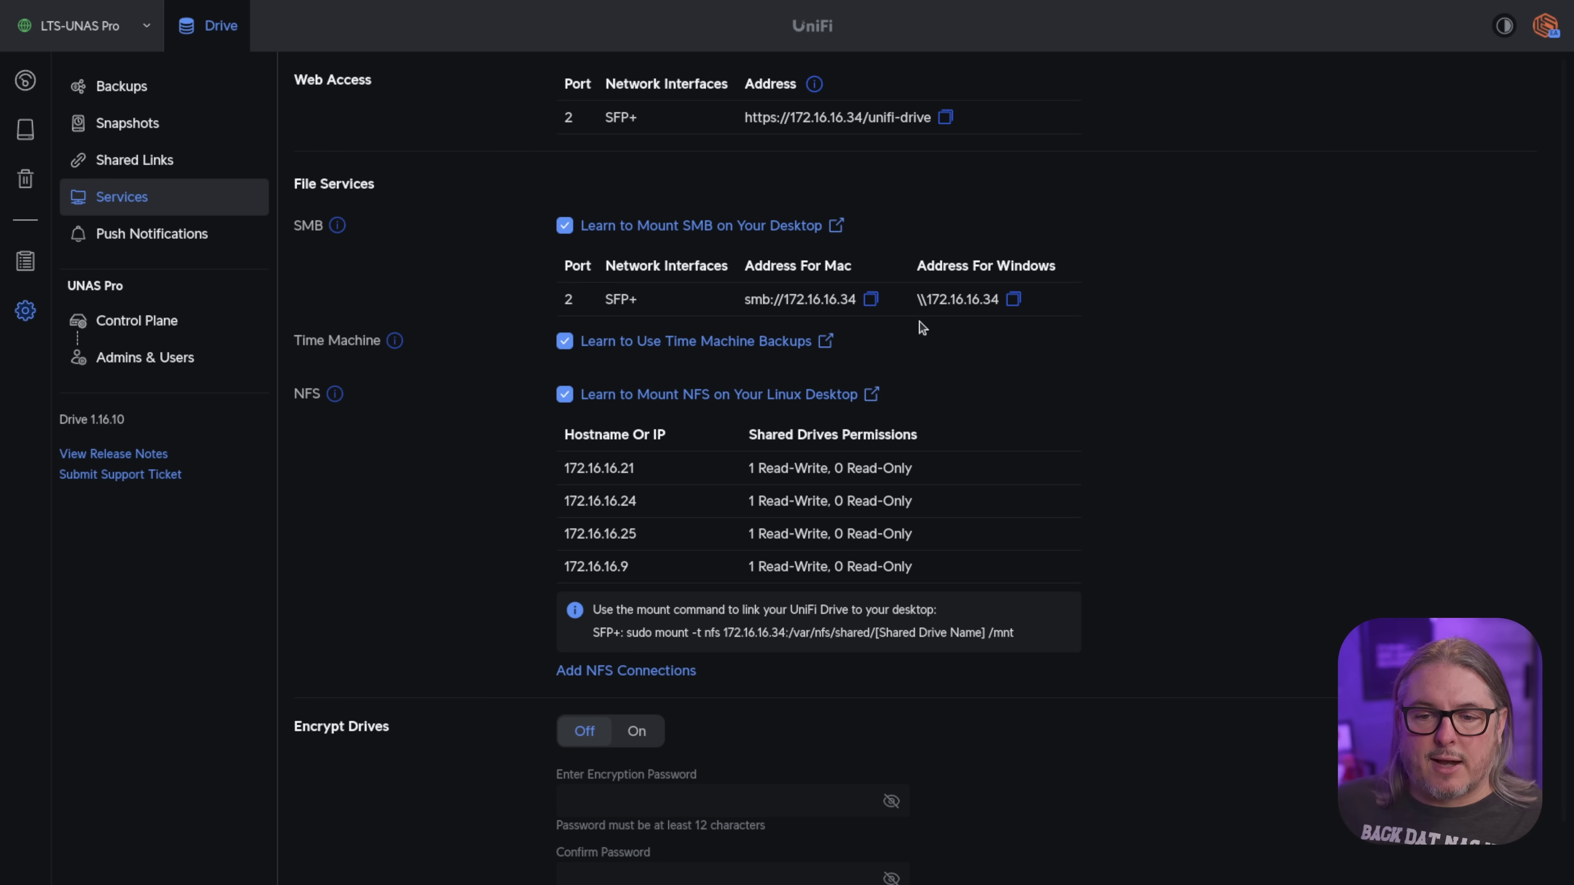
Step: Copy the Windows SMB address and review the NFS connections and drive encryption settings
click(1013, 302)
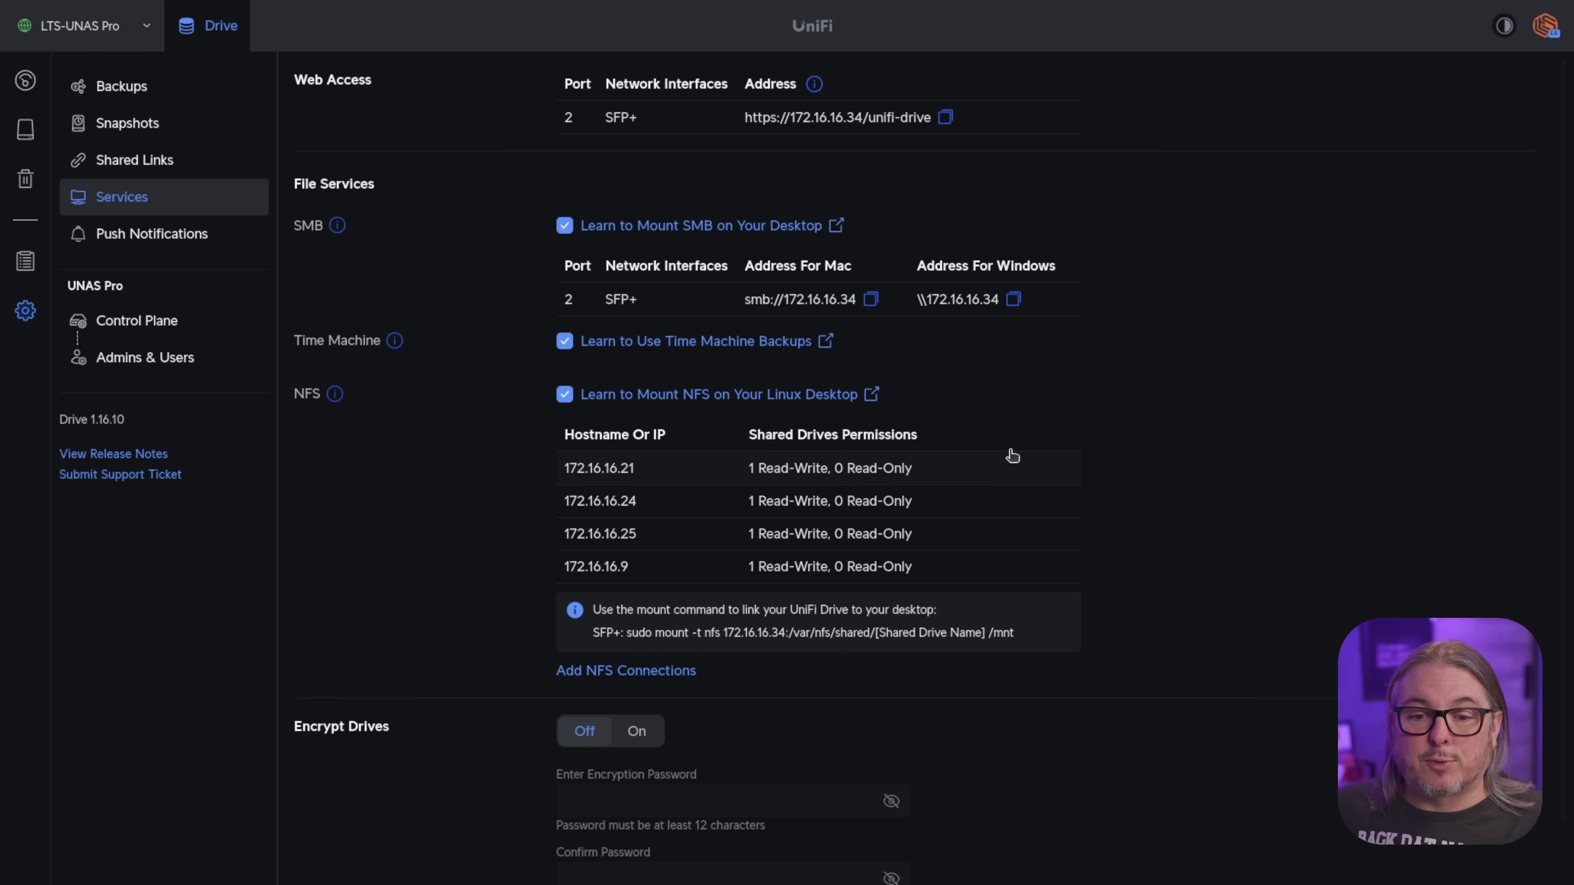
scroll(1012, 456, down, 1)
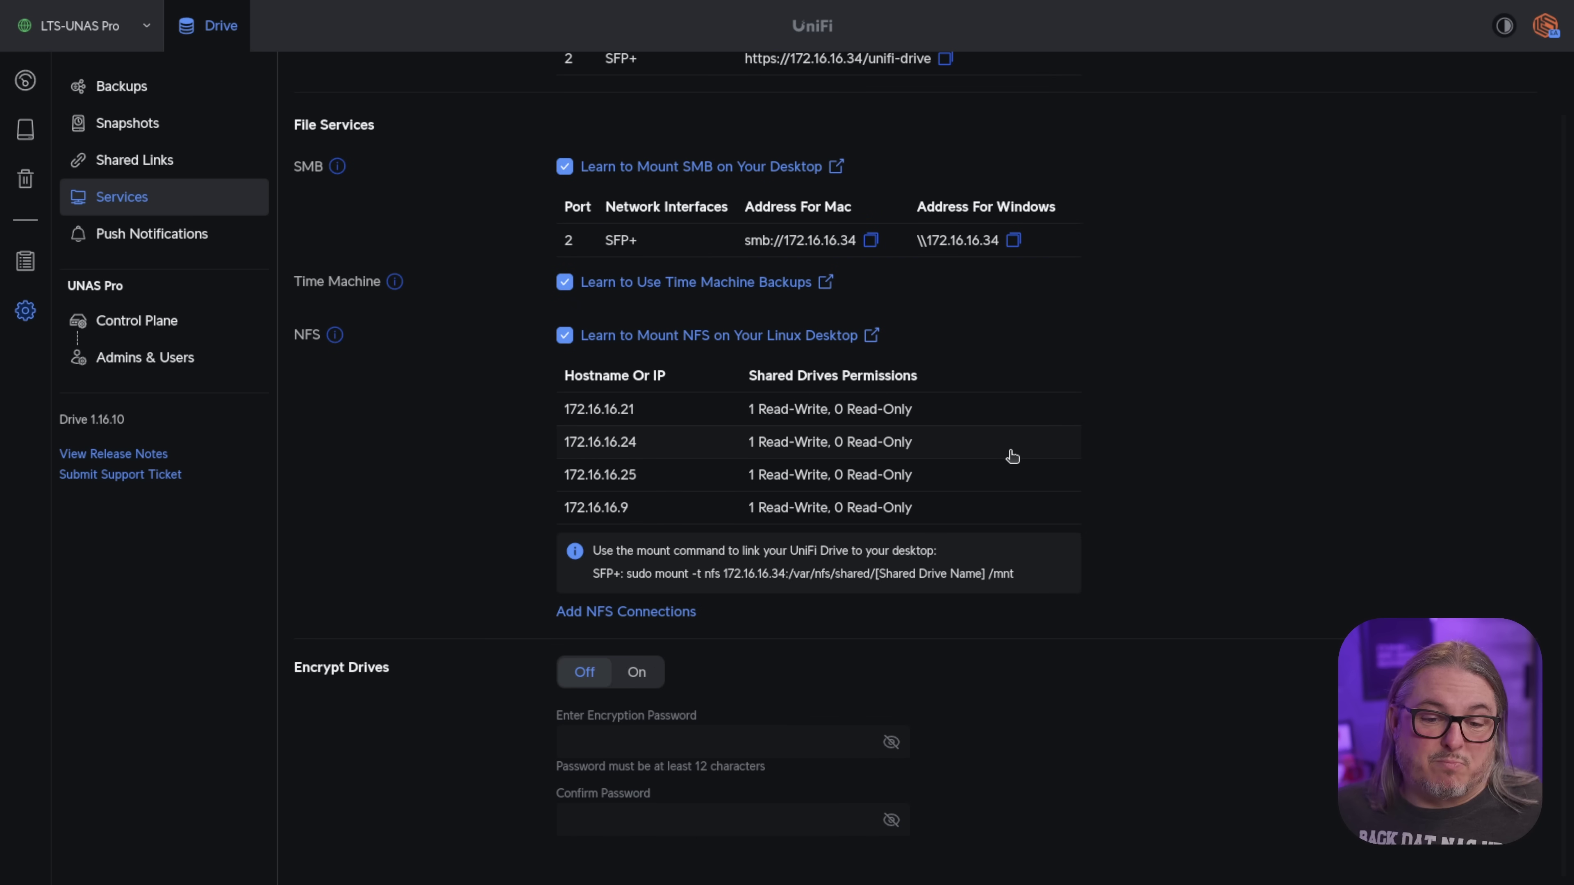
scroll(970, 527, up, 1)
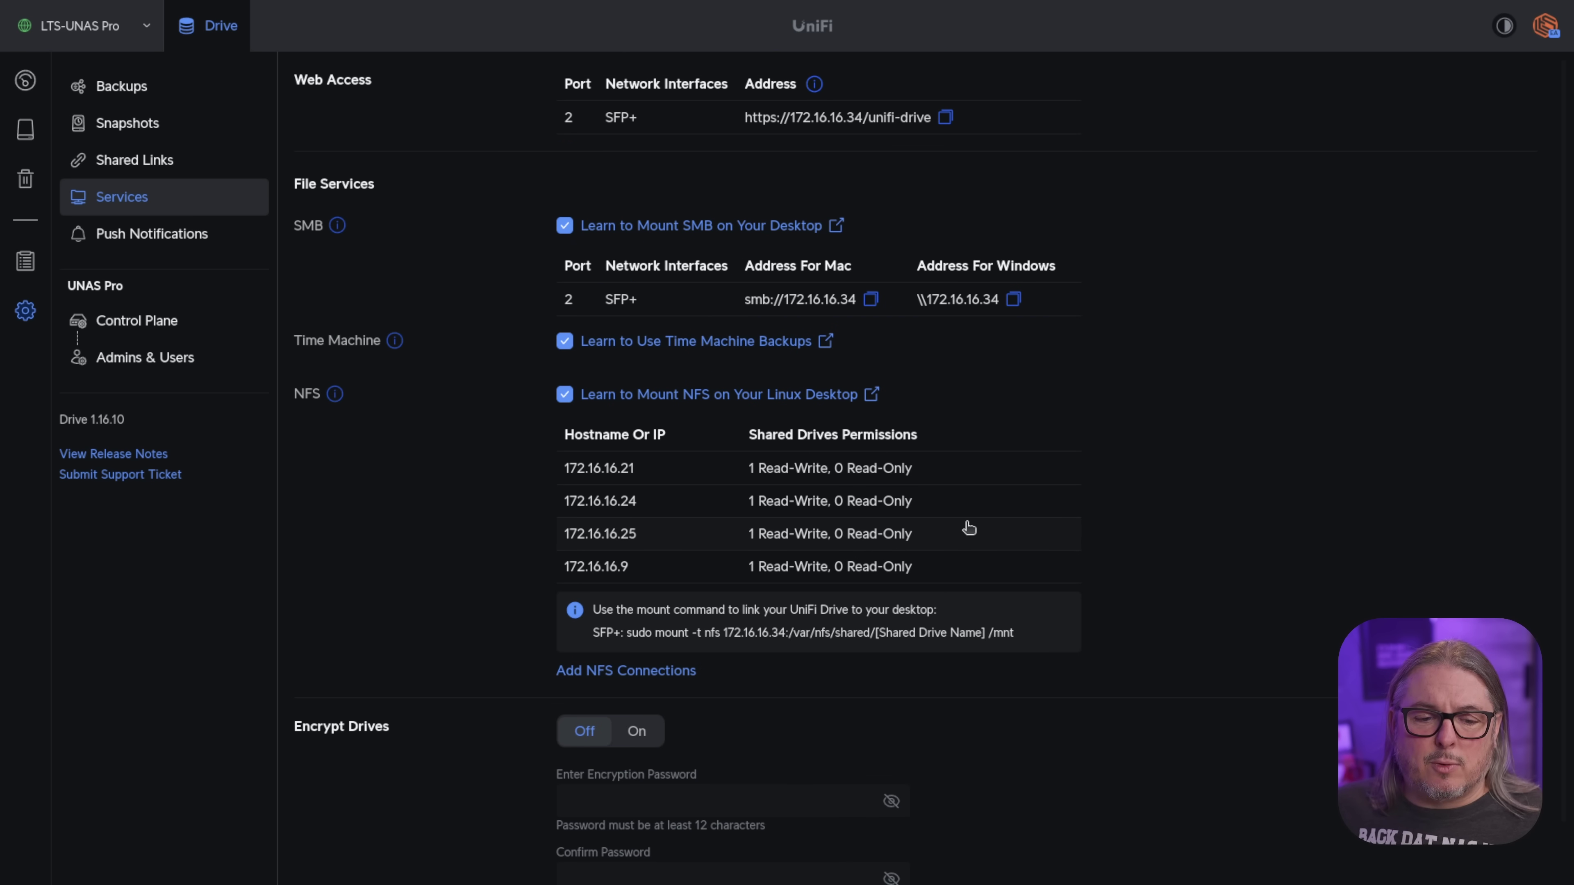
scroll(969, 527, down, 1)
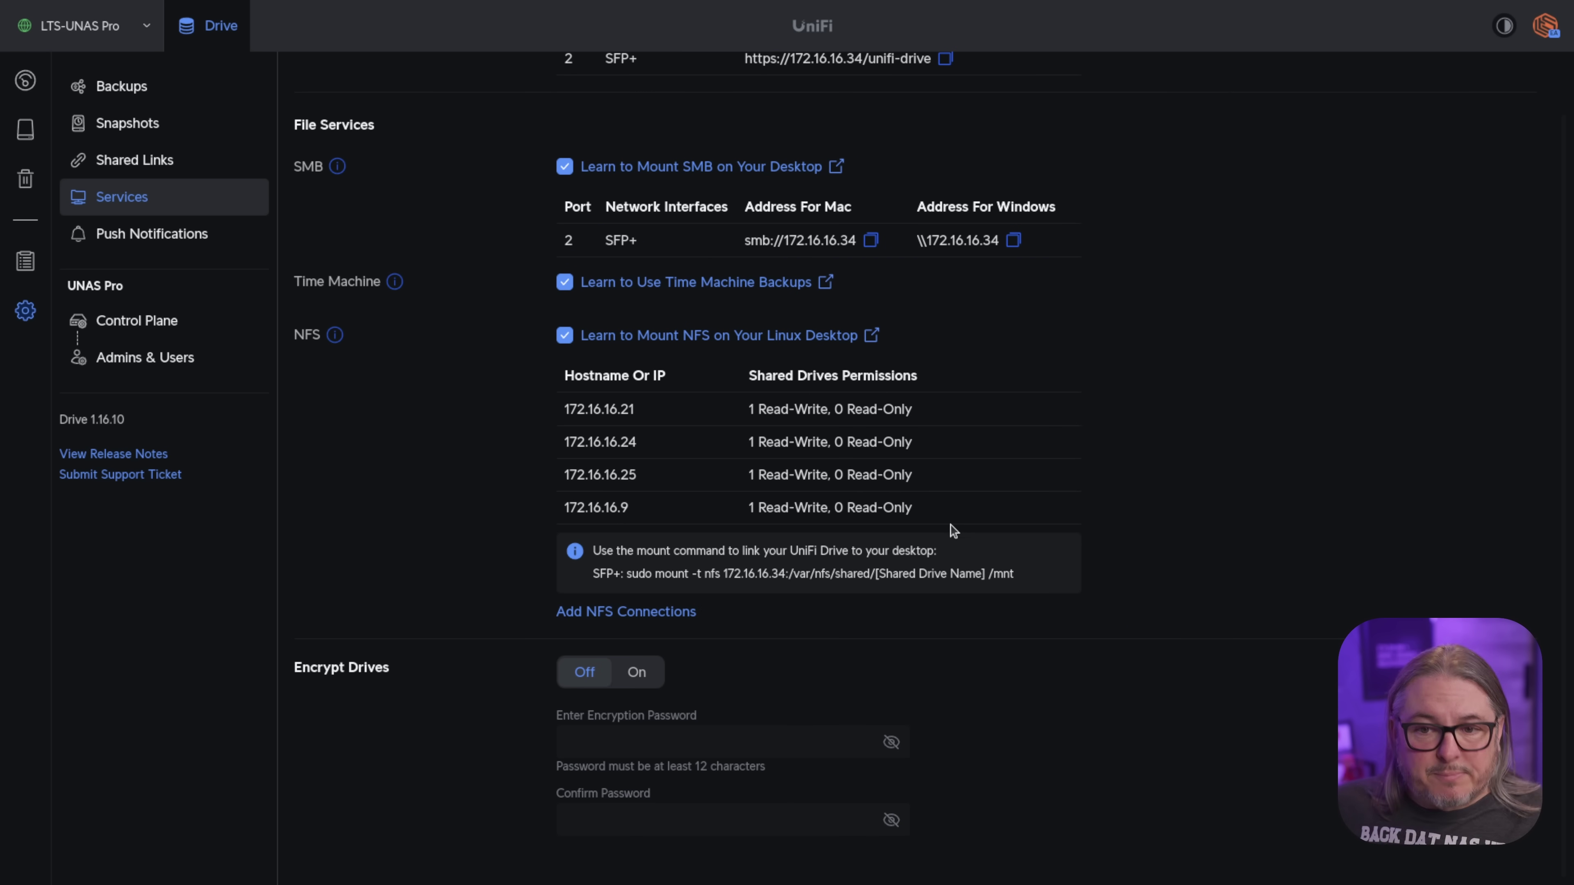
scroll(953, 530, up, 1)
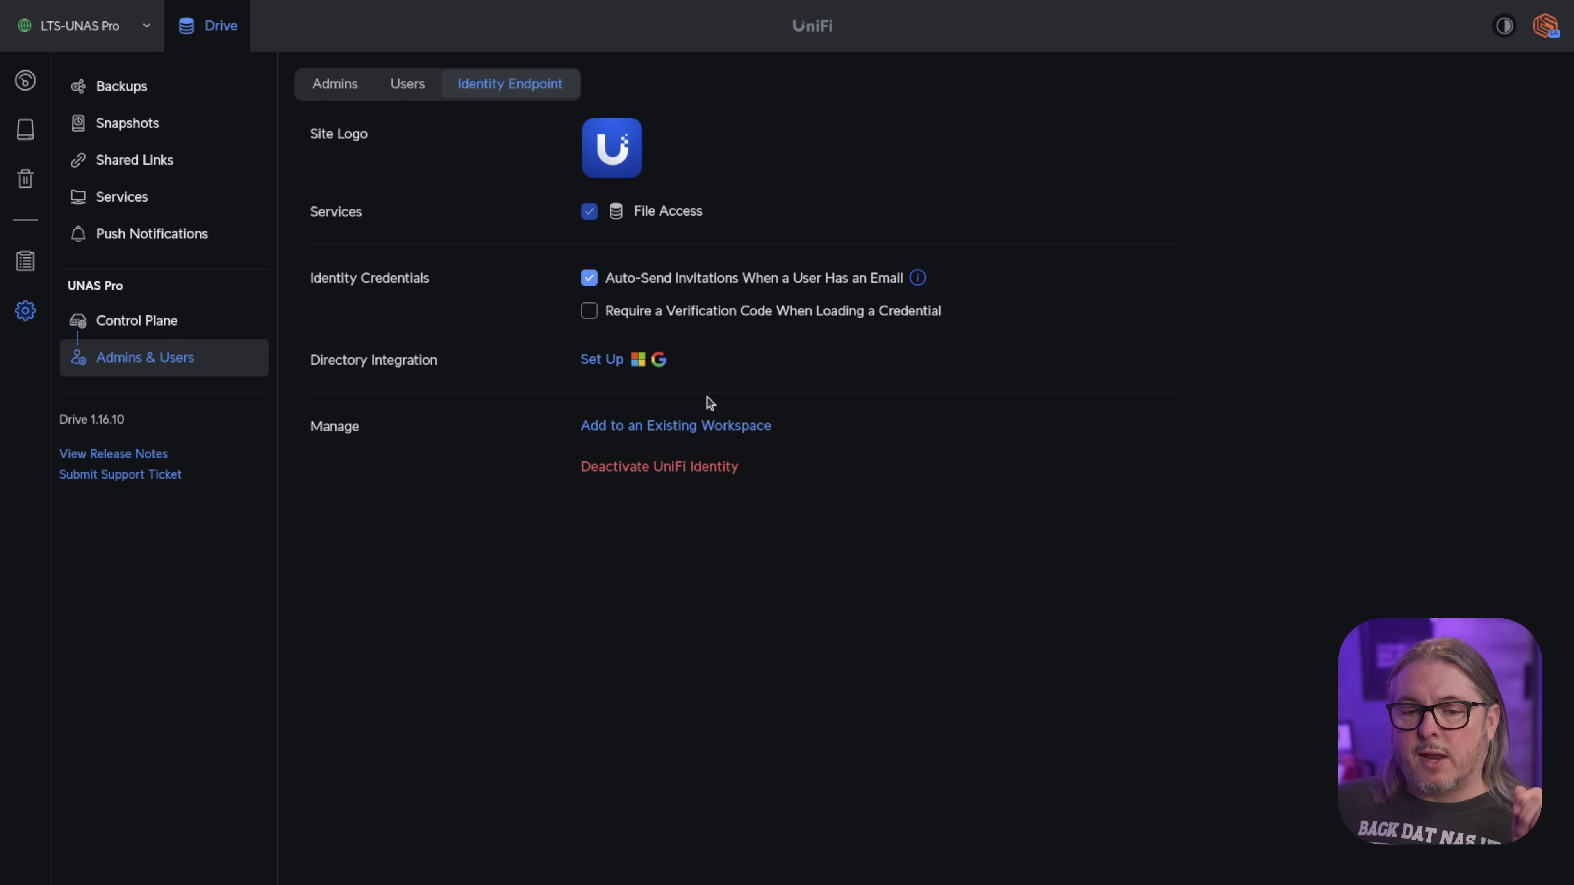
Step: View the directory types offered for directory integration, and close the setup without adding one
click(604, 360)
click(767, 304)
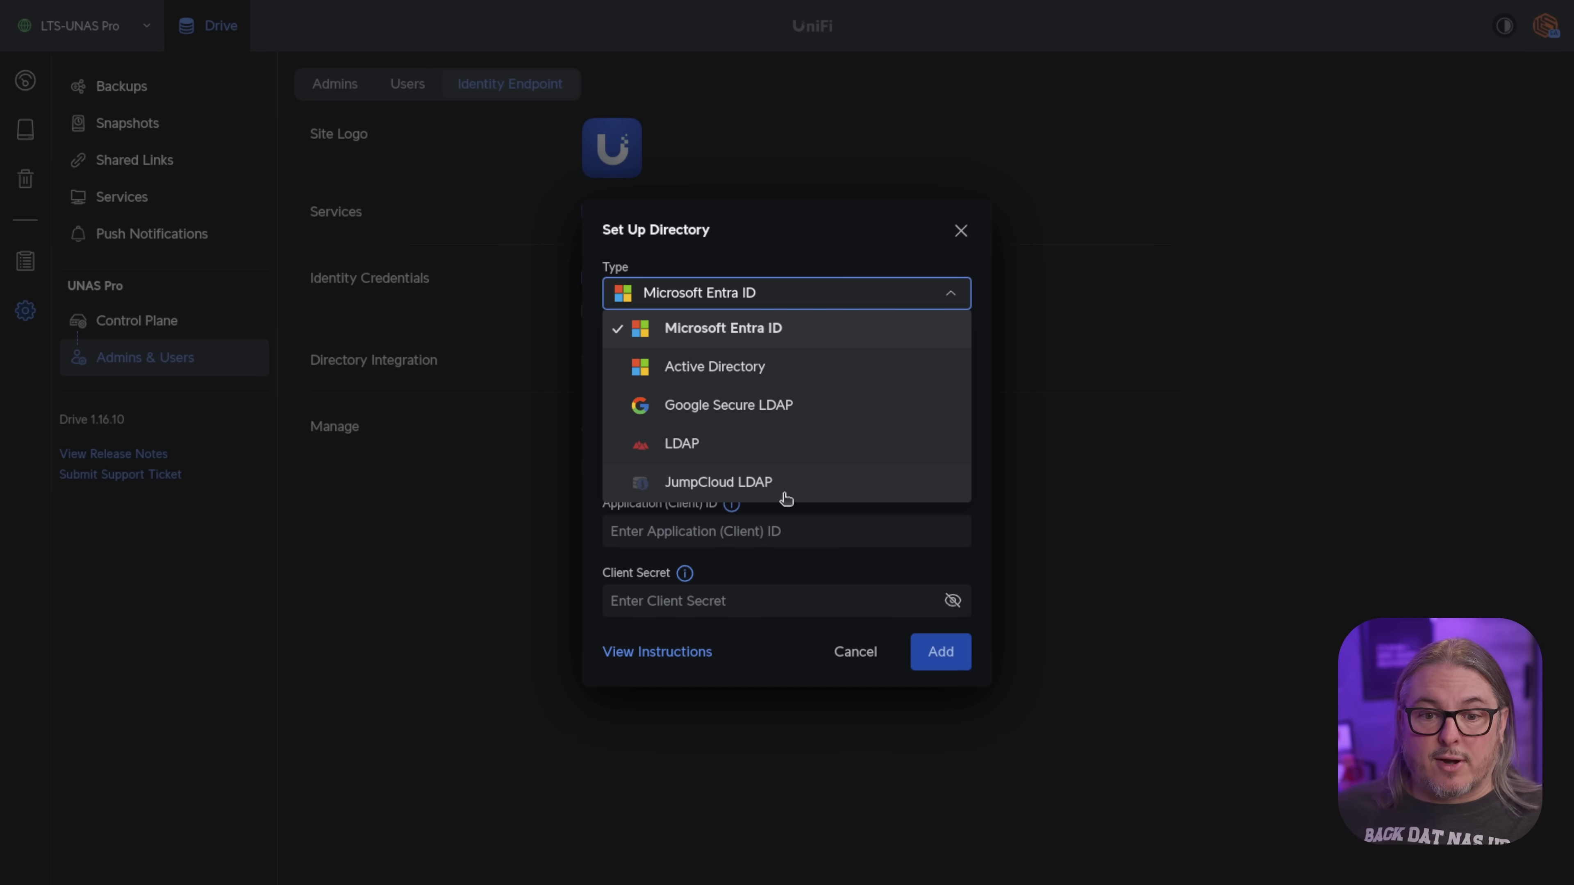
click(962, 233)
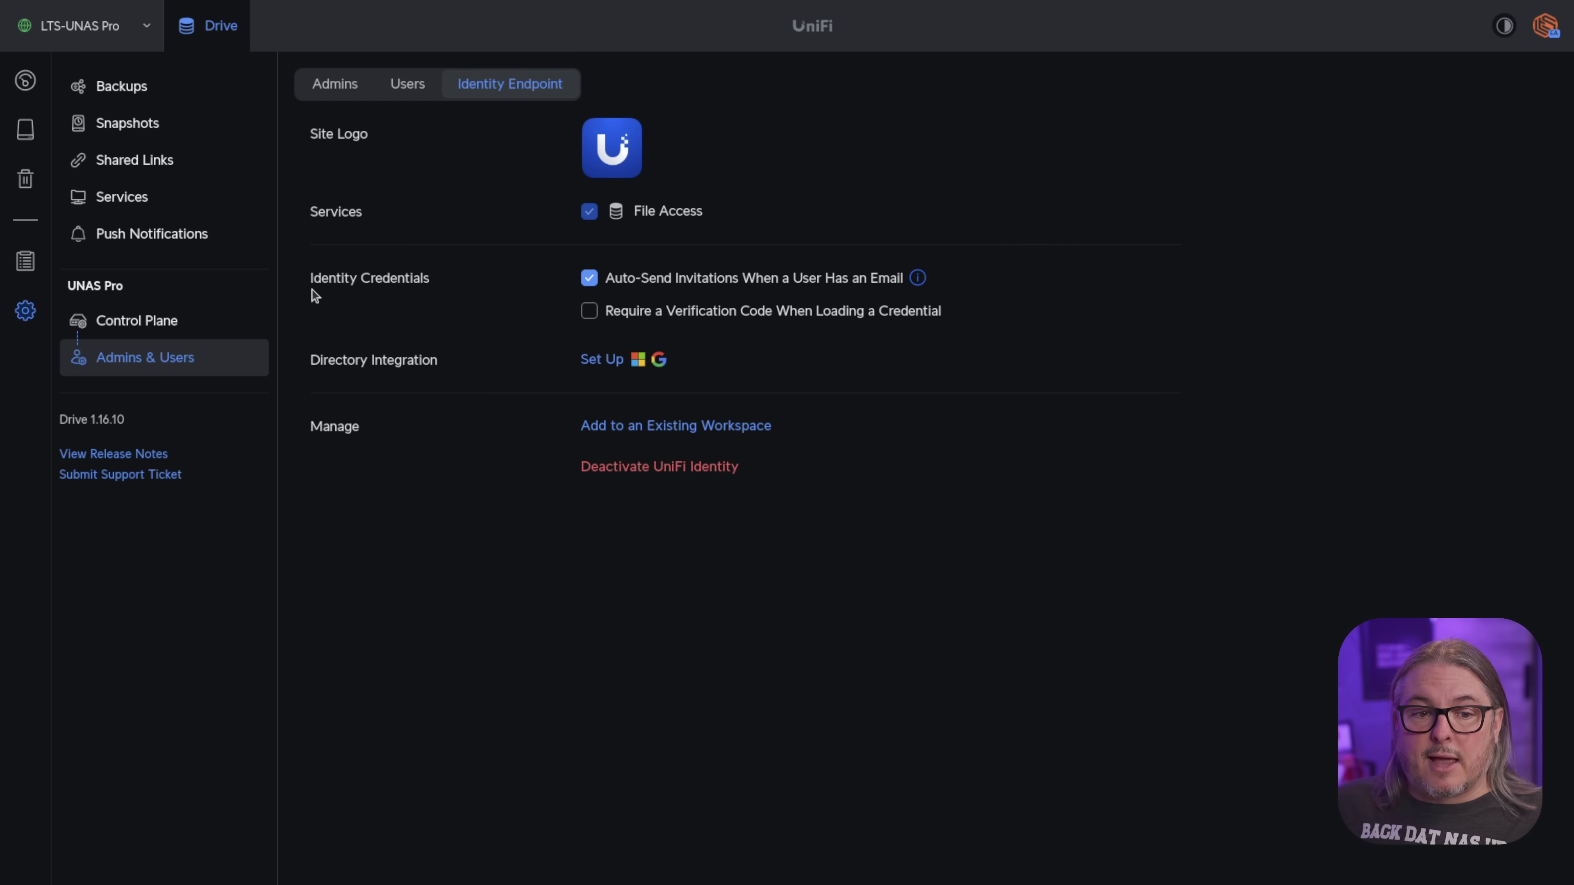
drag(315, 295, 480, 296)
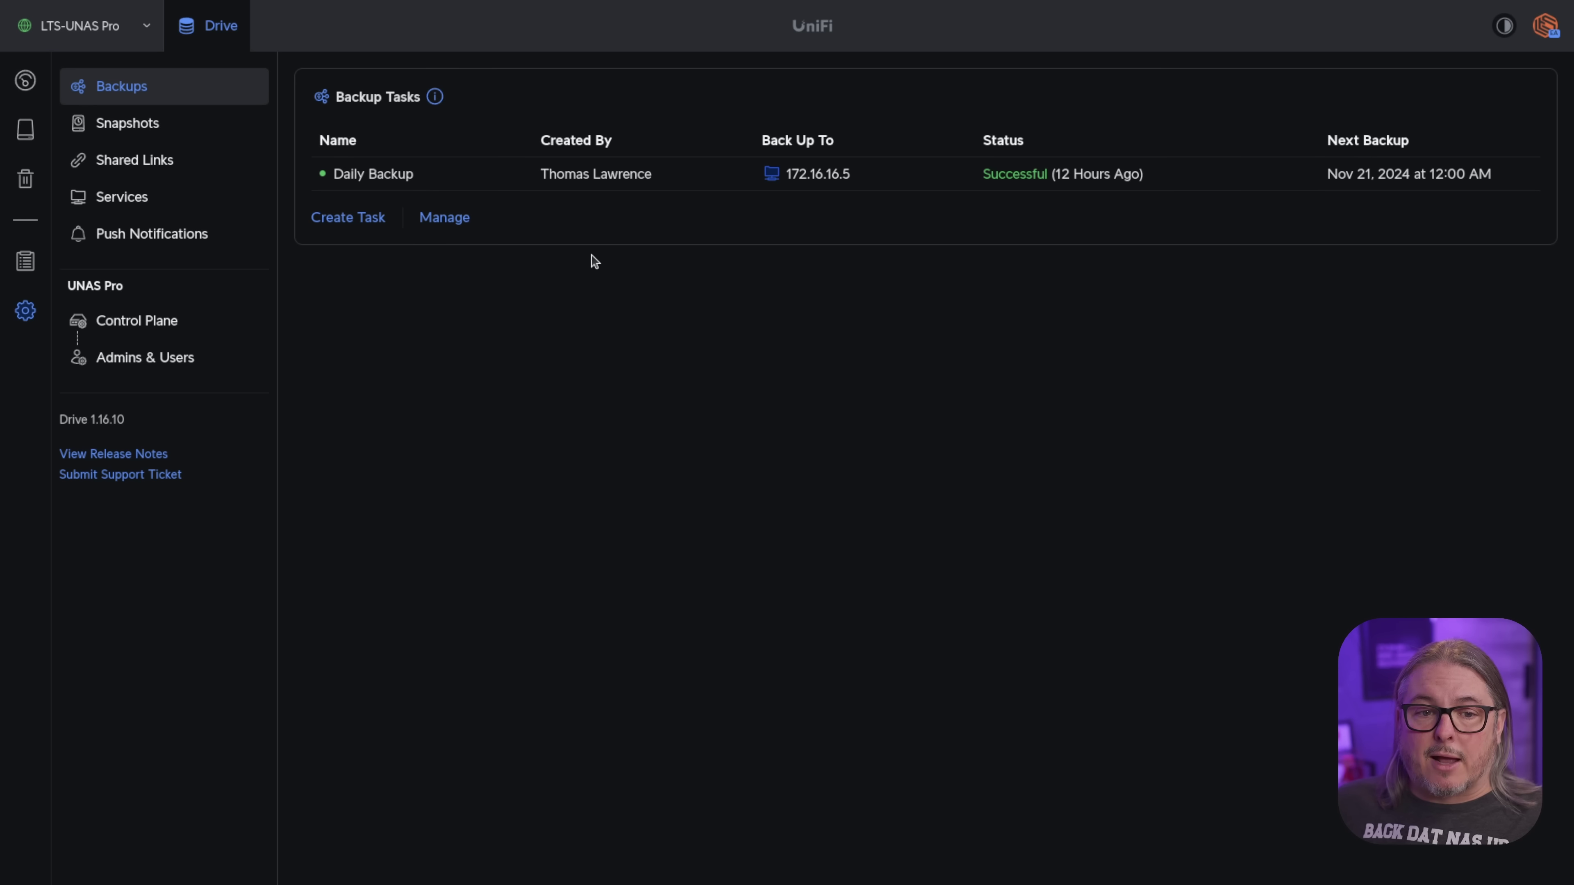
Step: Start a new backup task and choose the NFS_Testing shared drive as the data to back up
click(367, 218)
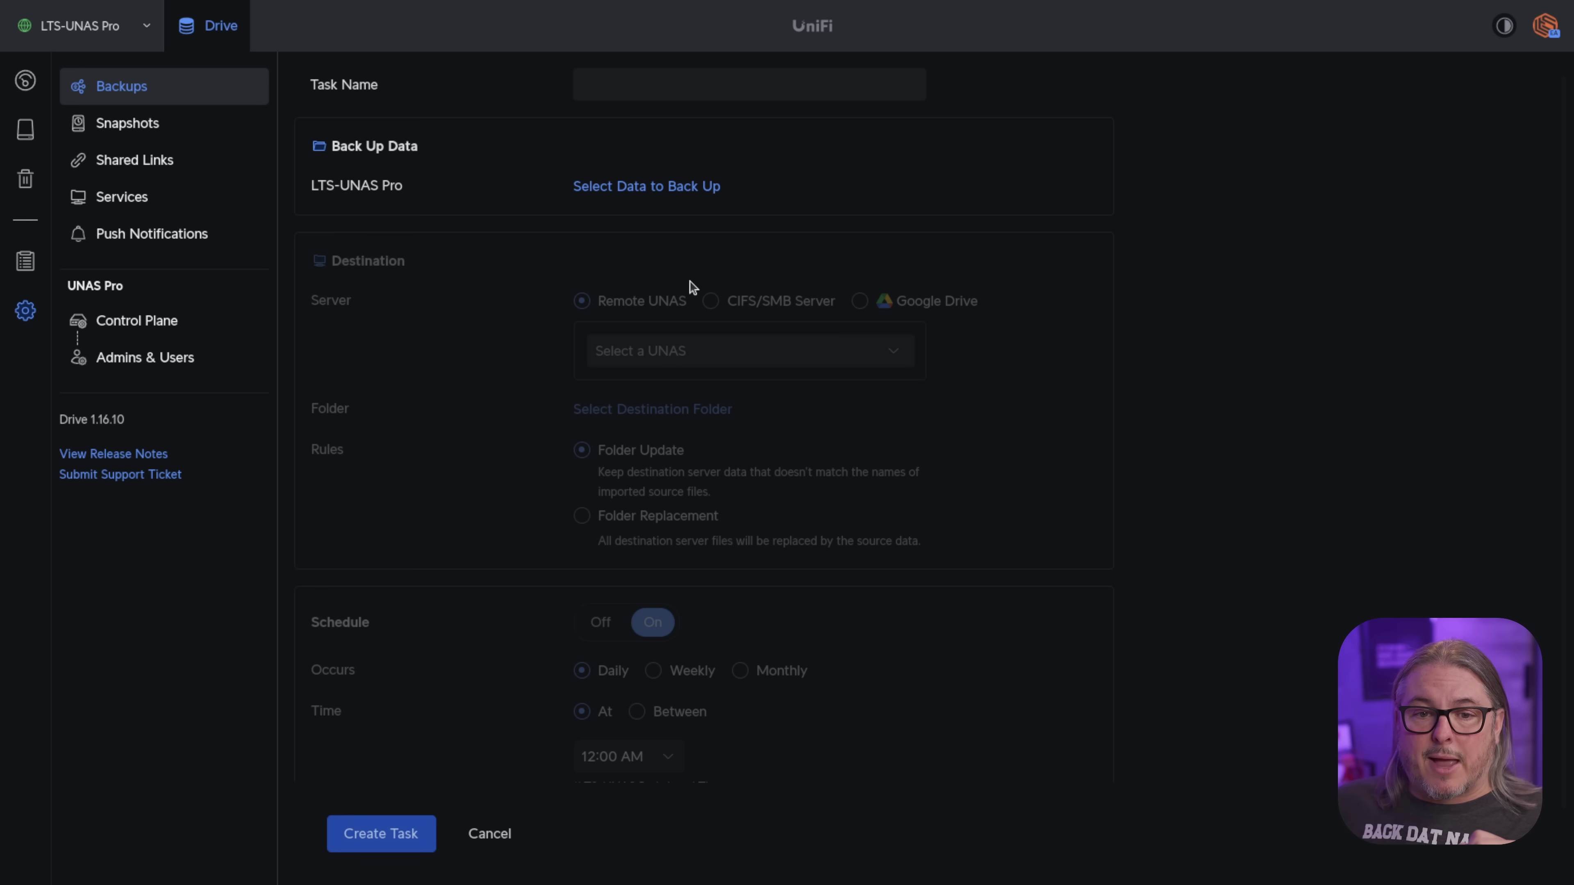
click(665, 191)
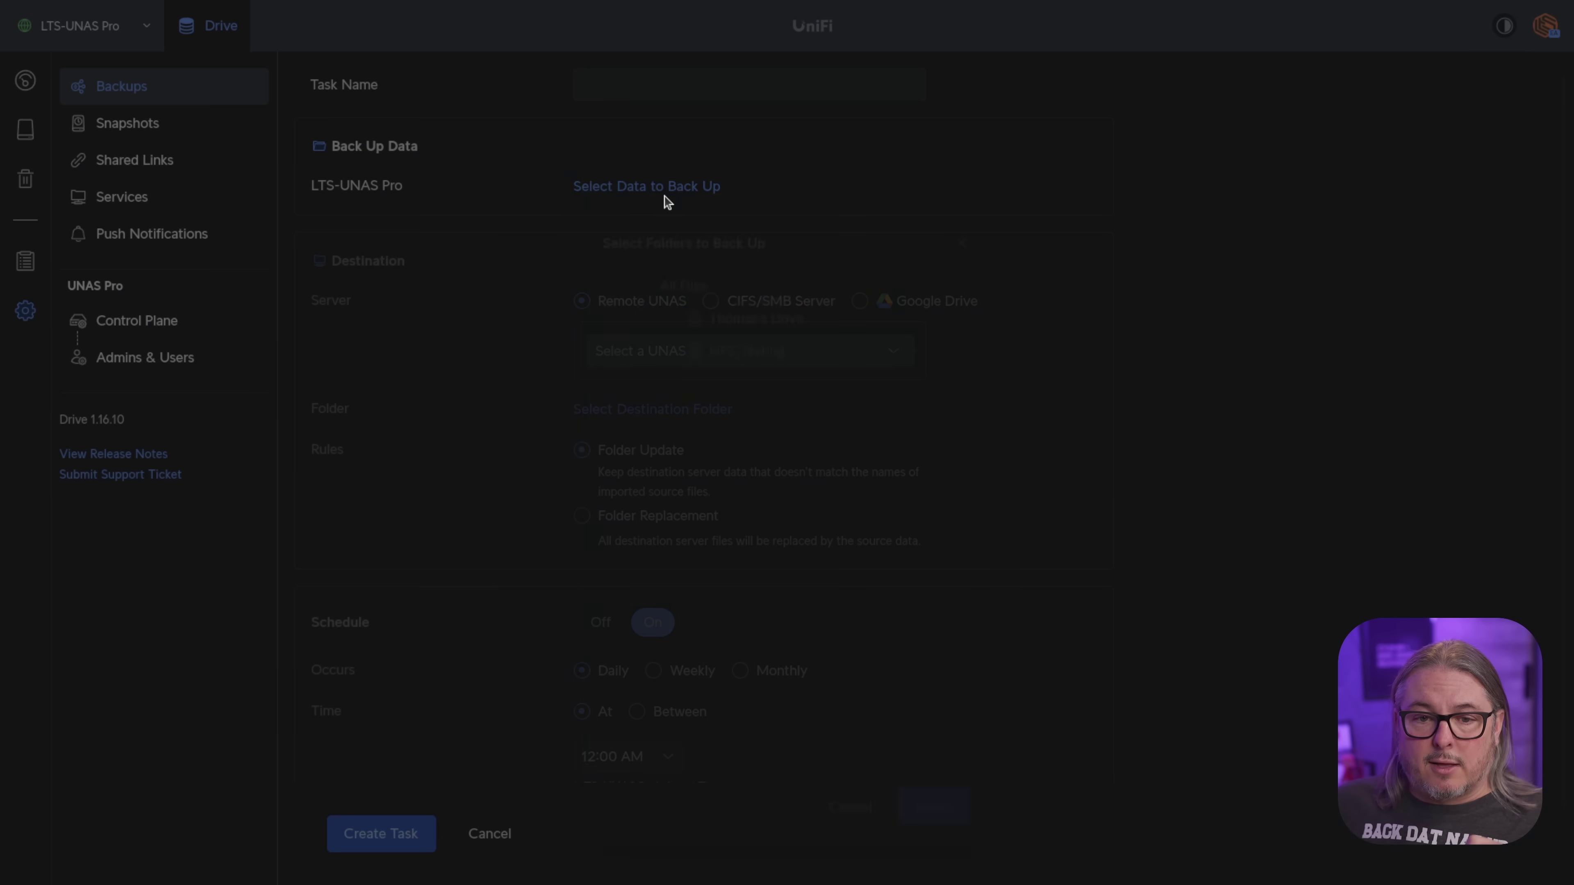
click(670, 265)
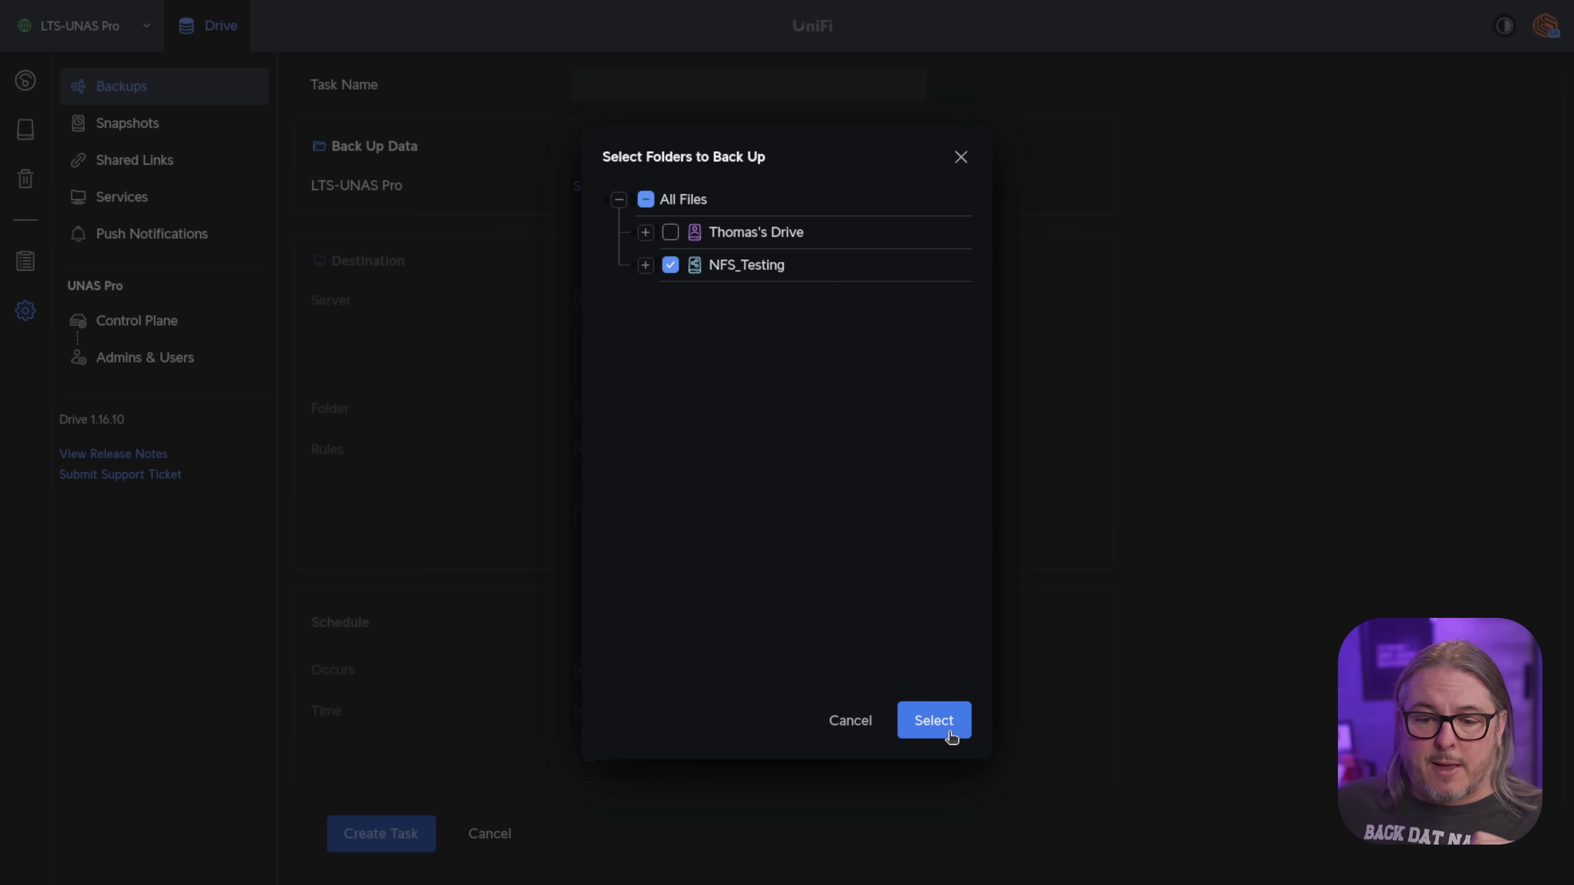
click(934, 720)
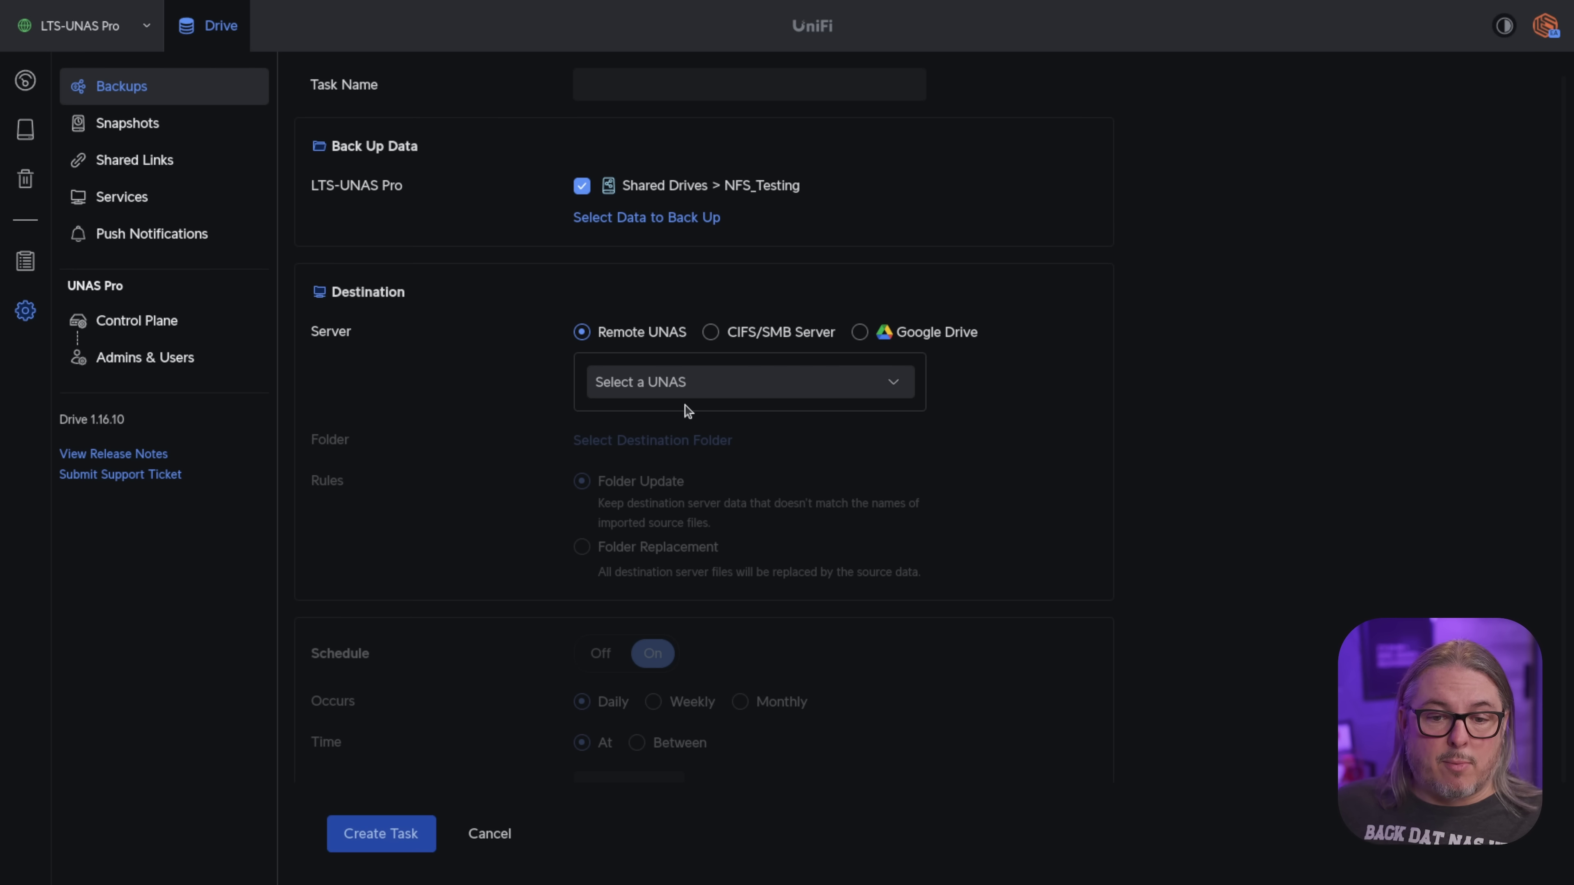
Step: Review the Remote UNAS, CIFS/SMB Server and Google Drive destination options, and cancel the new backup task
click(713, 382)
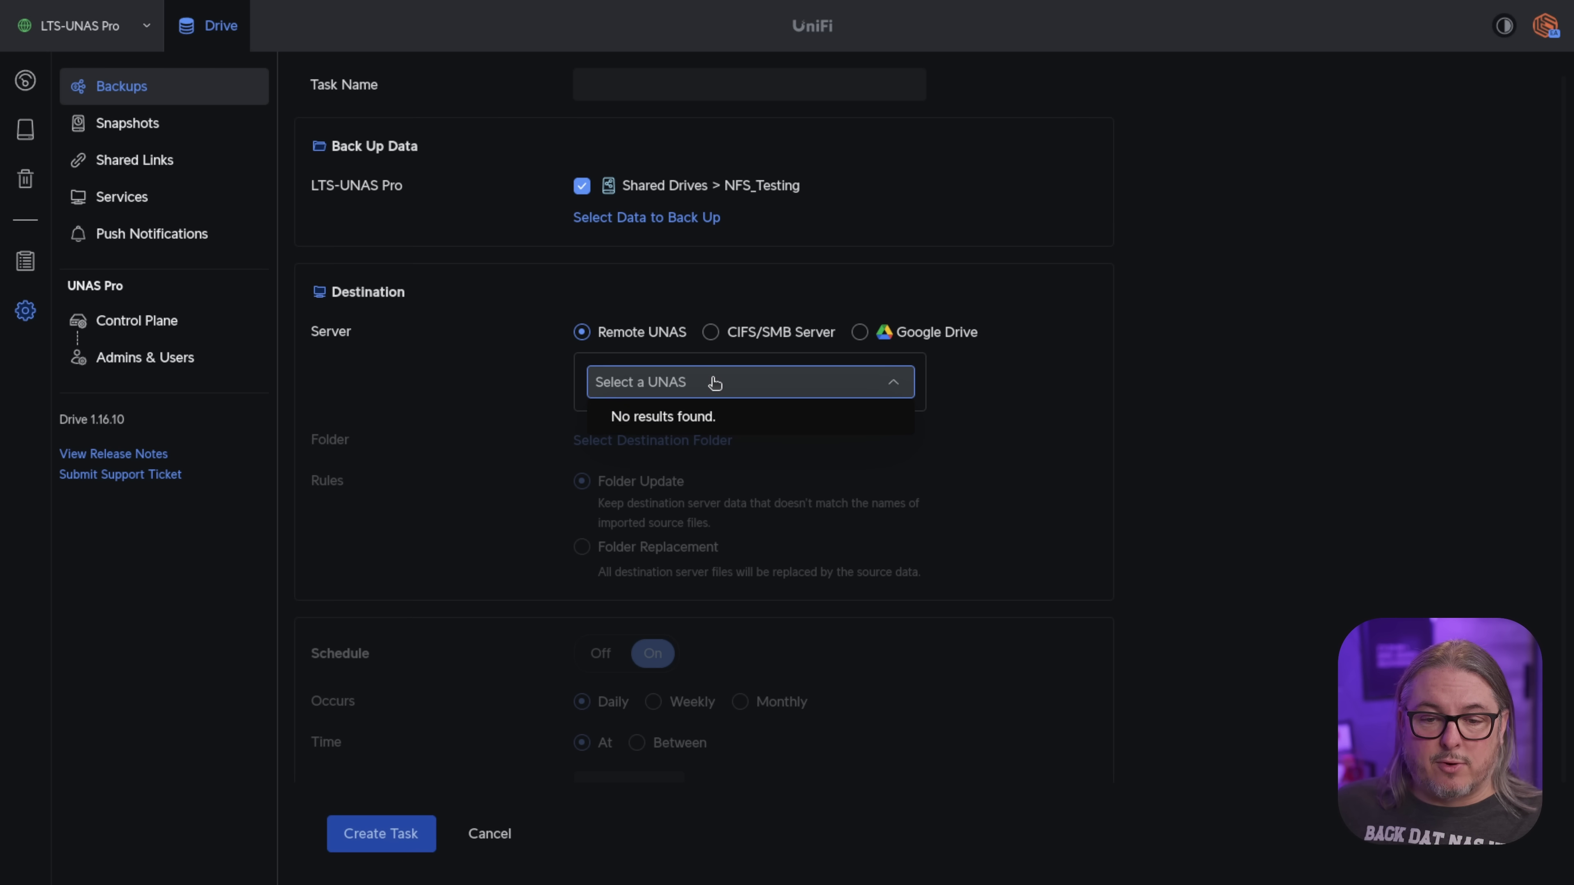
click(712, 337)
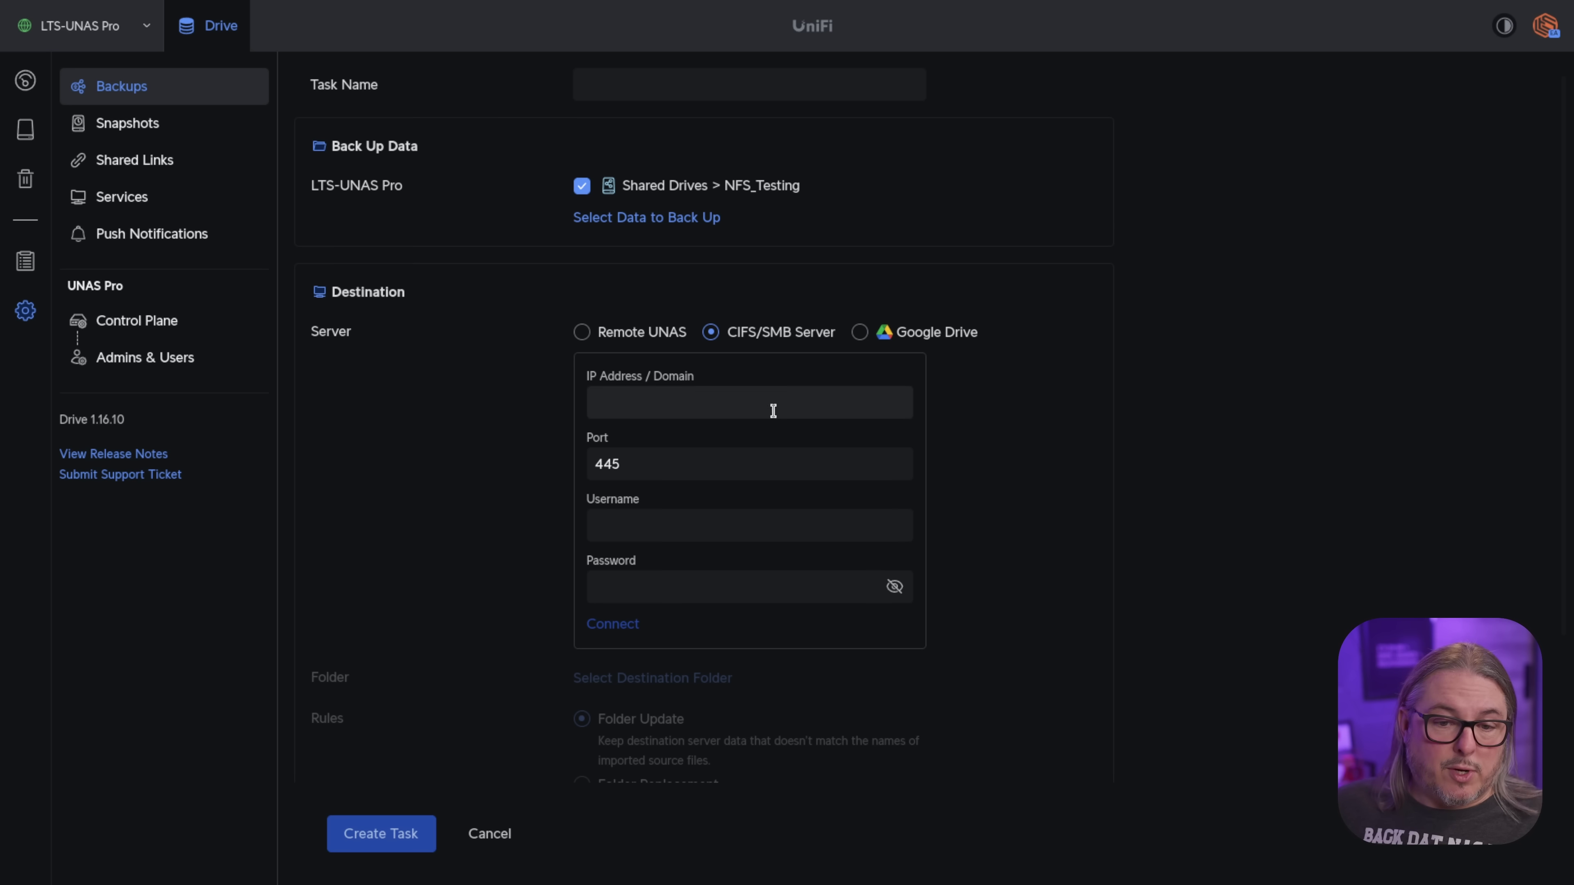
click(861, 331)
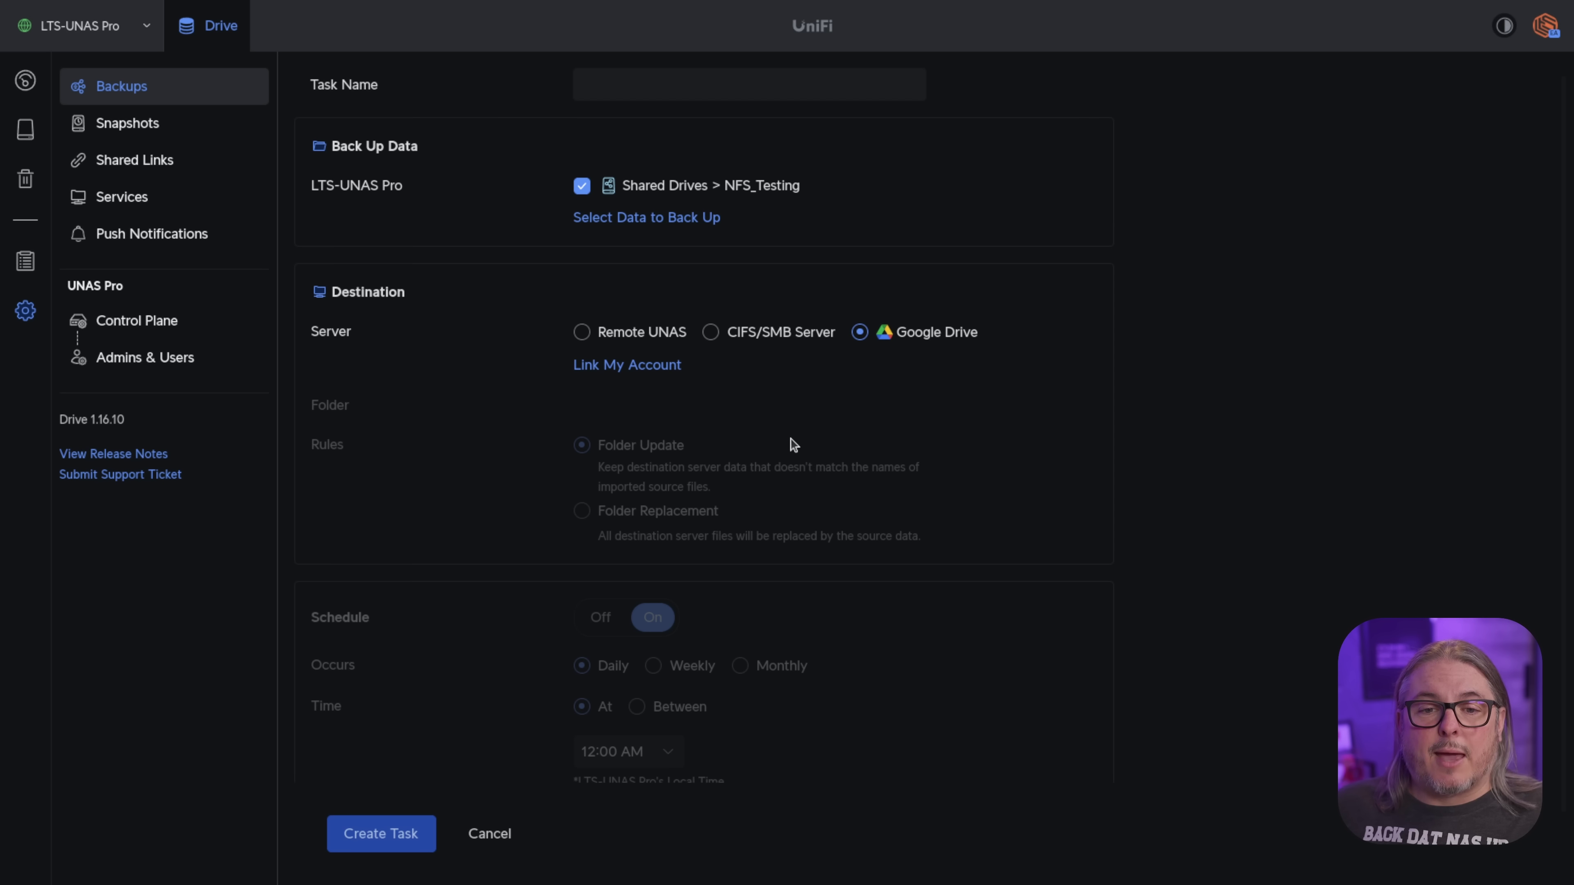
scroll(792, 446, down, 1)
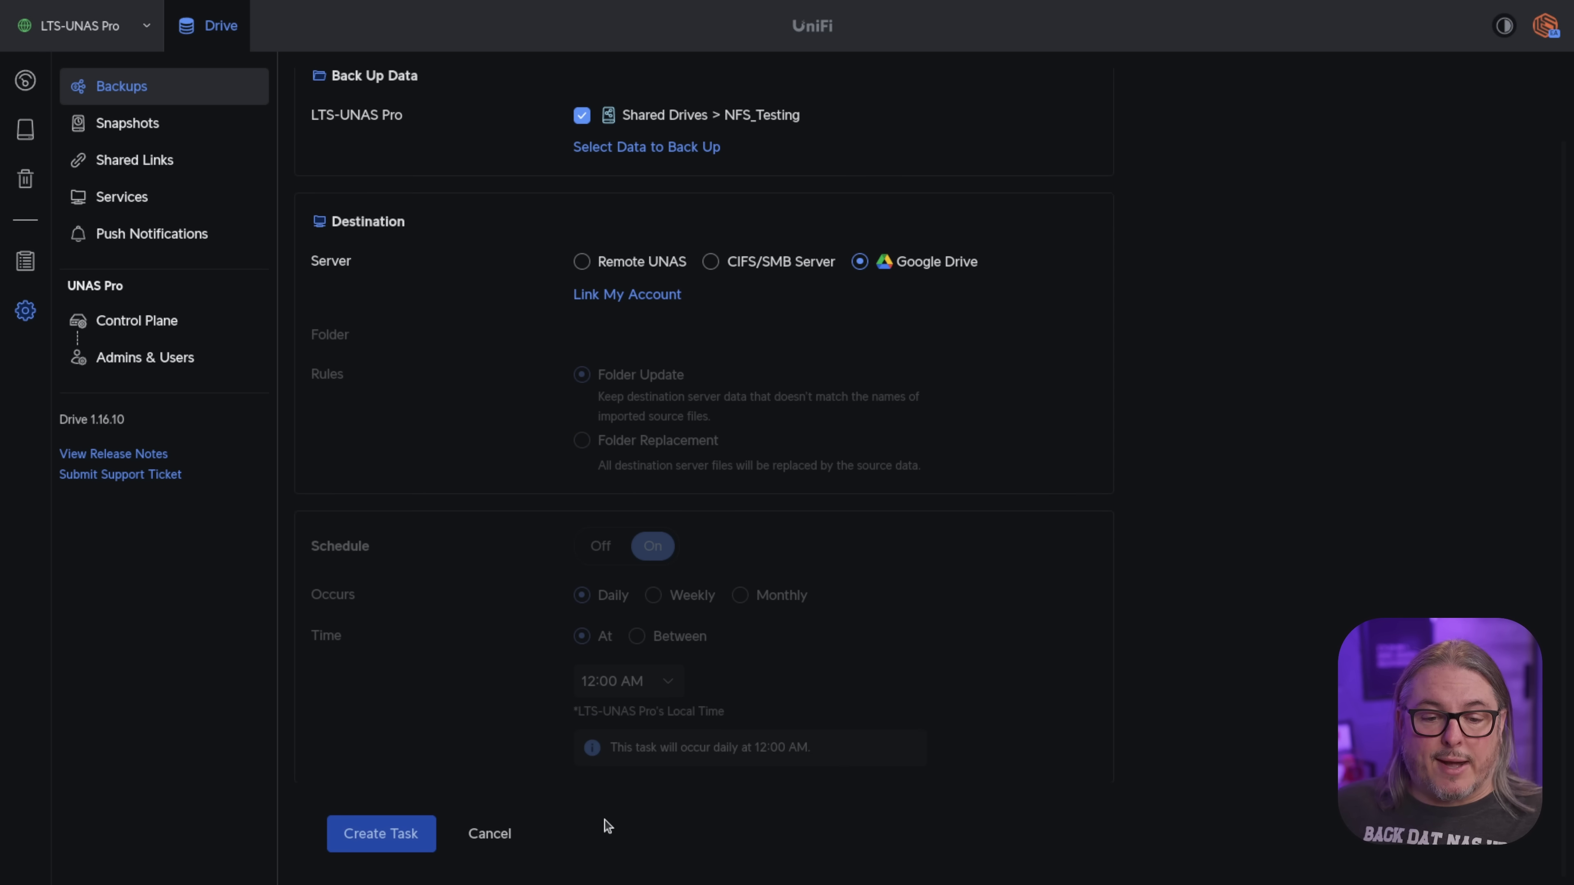
click(518, 831)
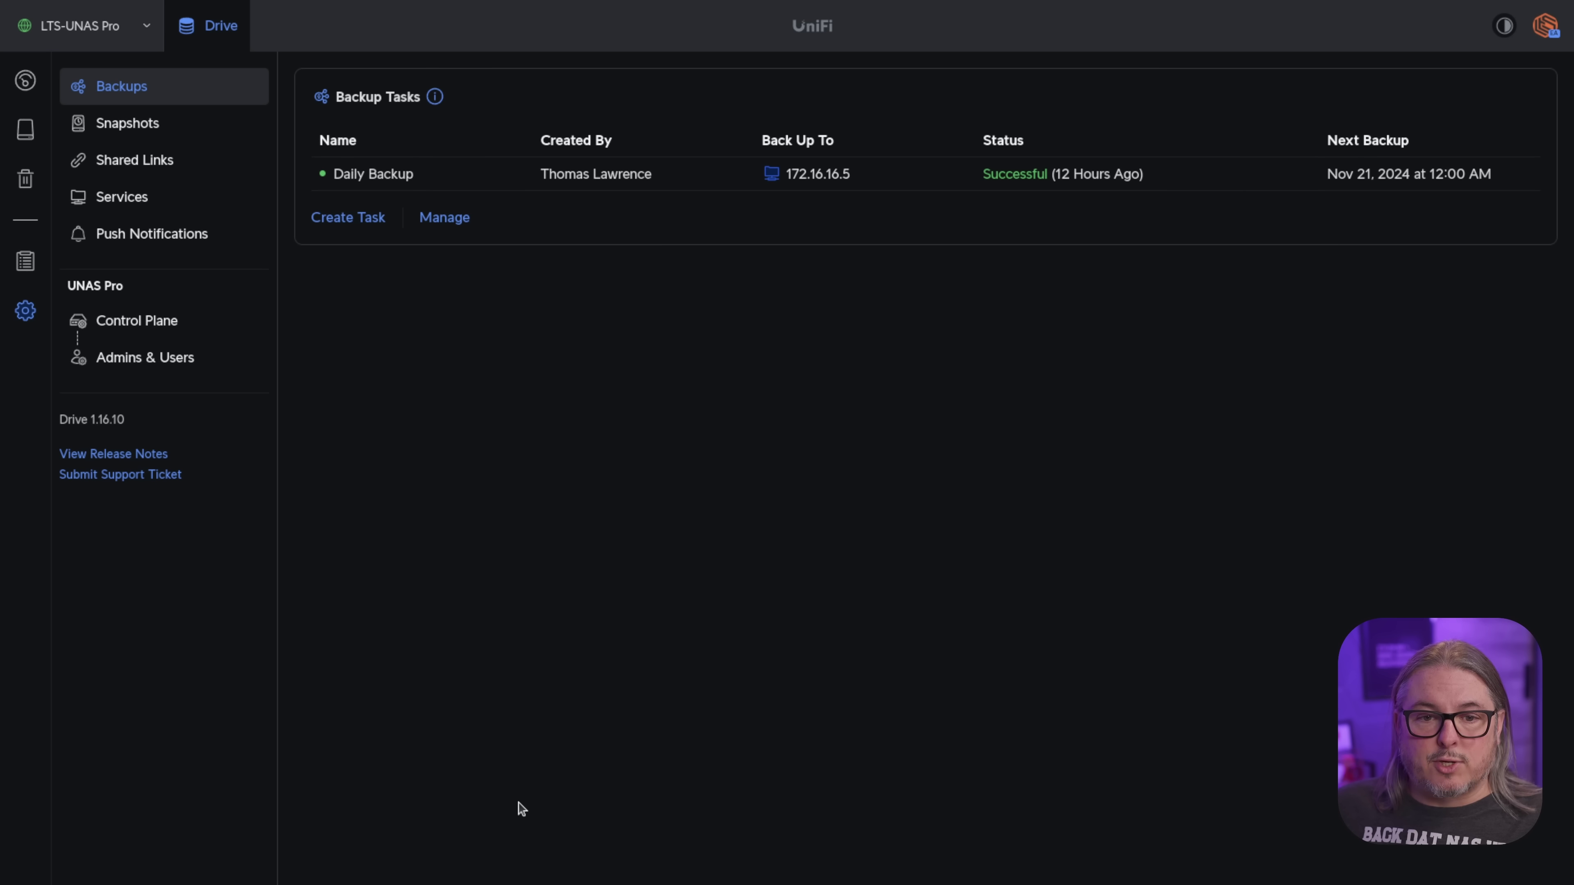
Step: Open the Daily Backup task and review its backed-up data, CIFS/SMB destination, folder rules and schedule
click(384, 176)
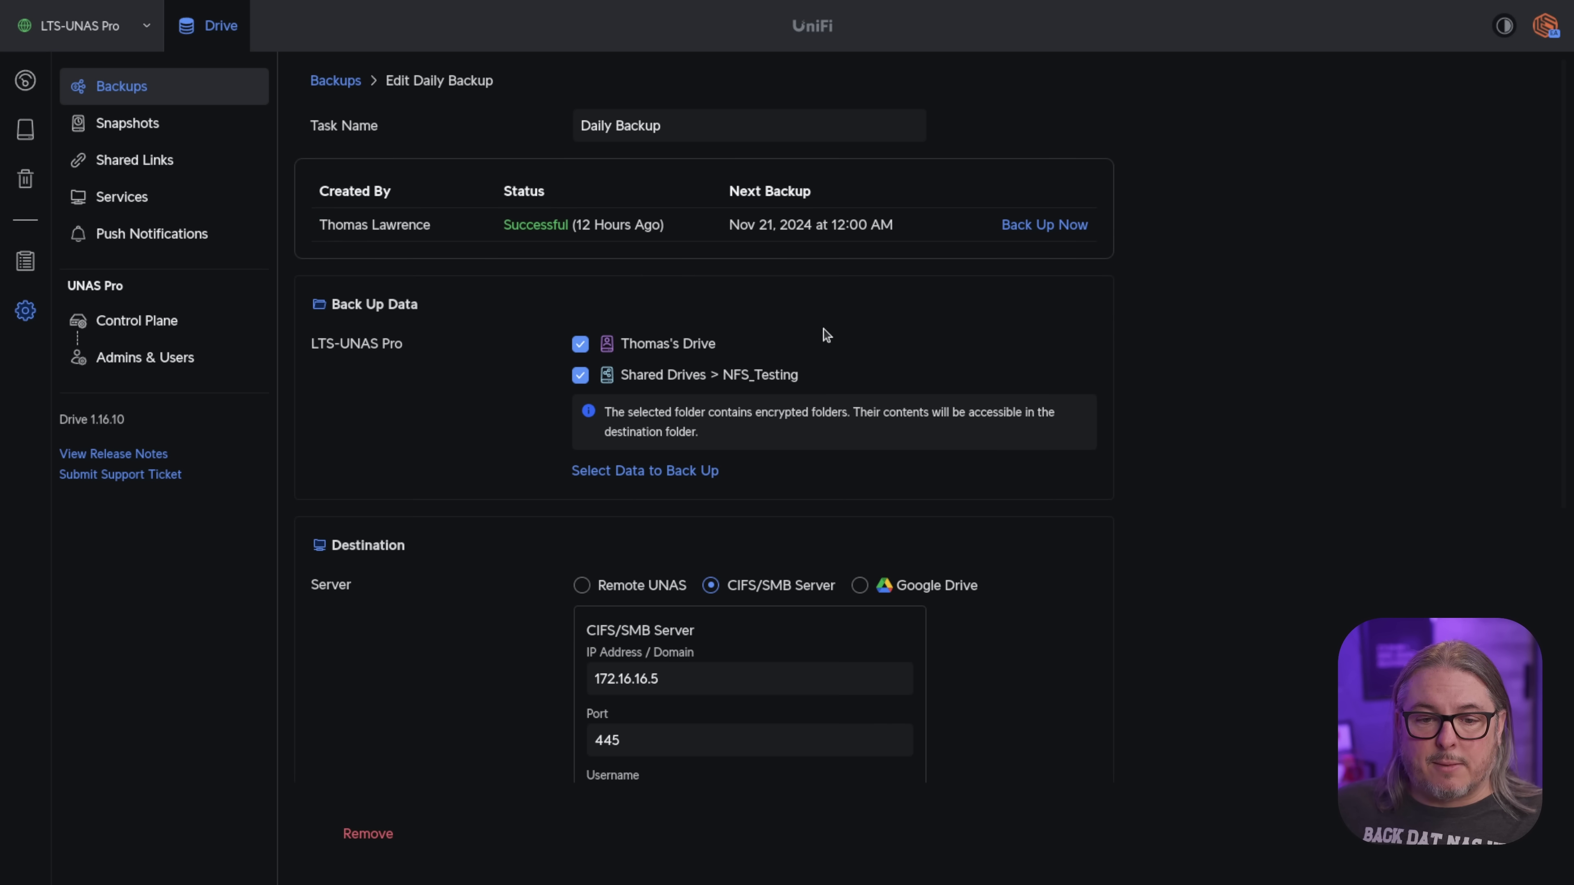
scroll(923, 383, down, 5)
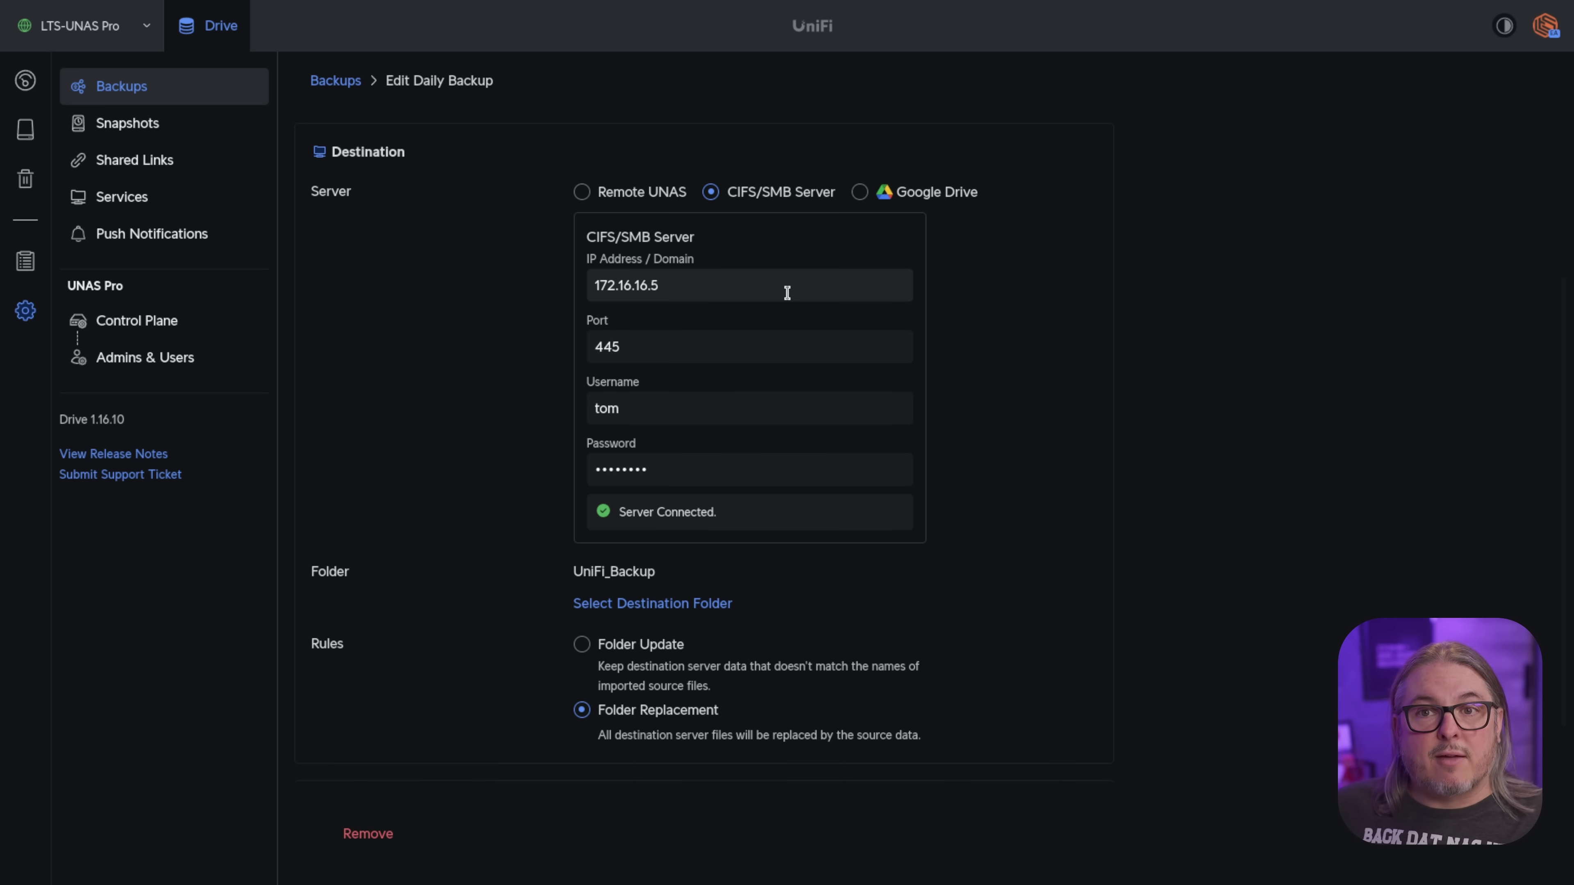
scroll(936, 529, down, 4)
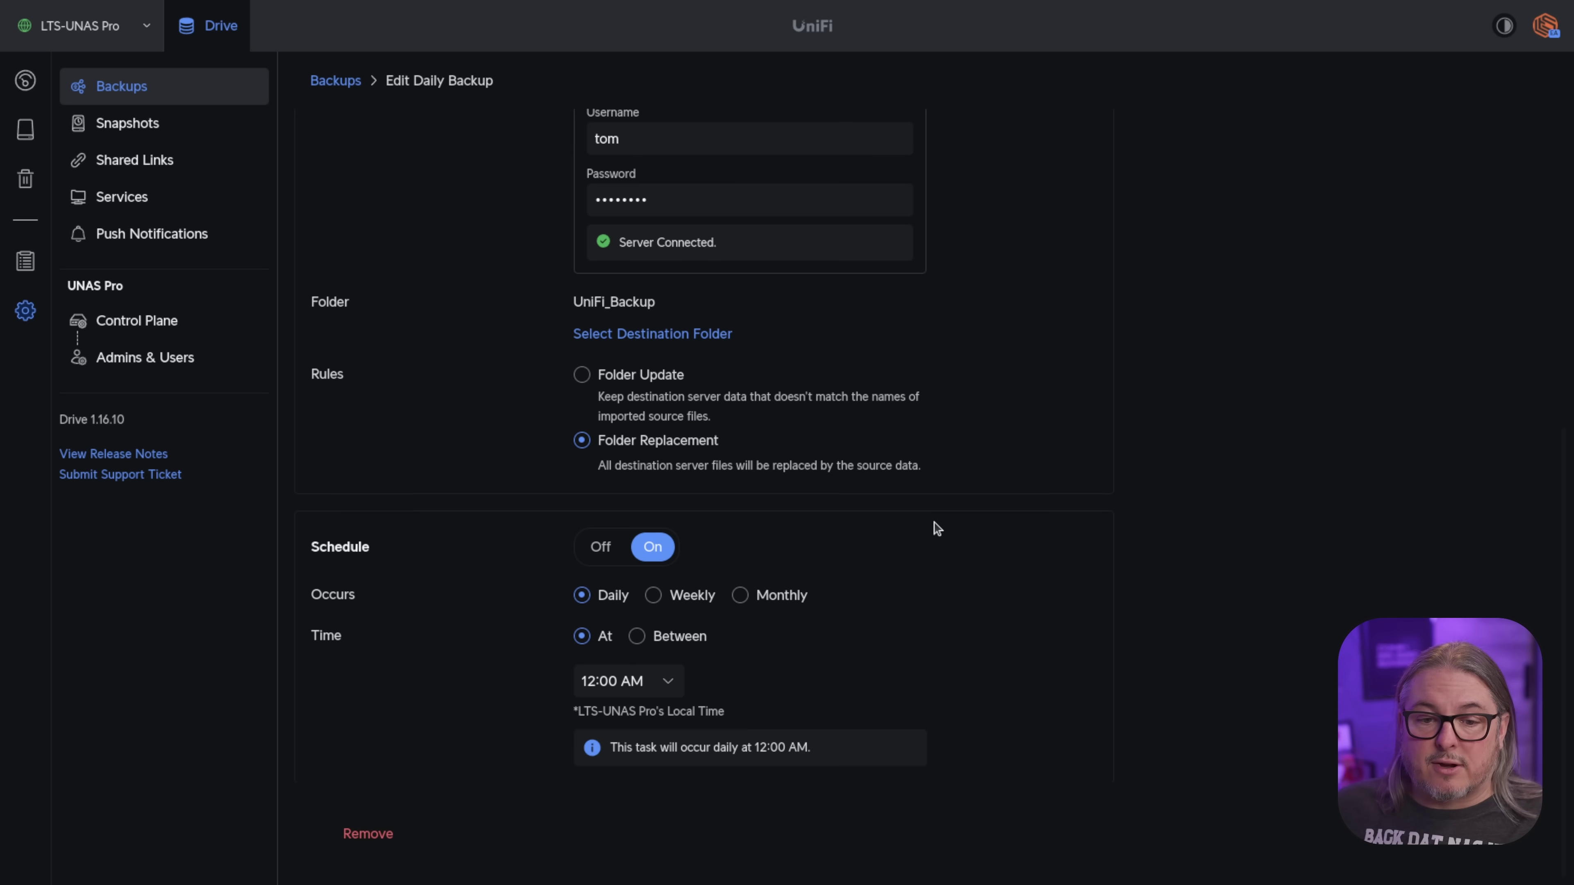
scroll(937, 528, up, 5)
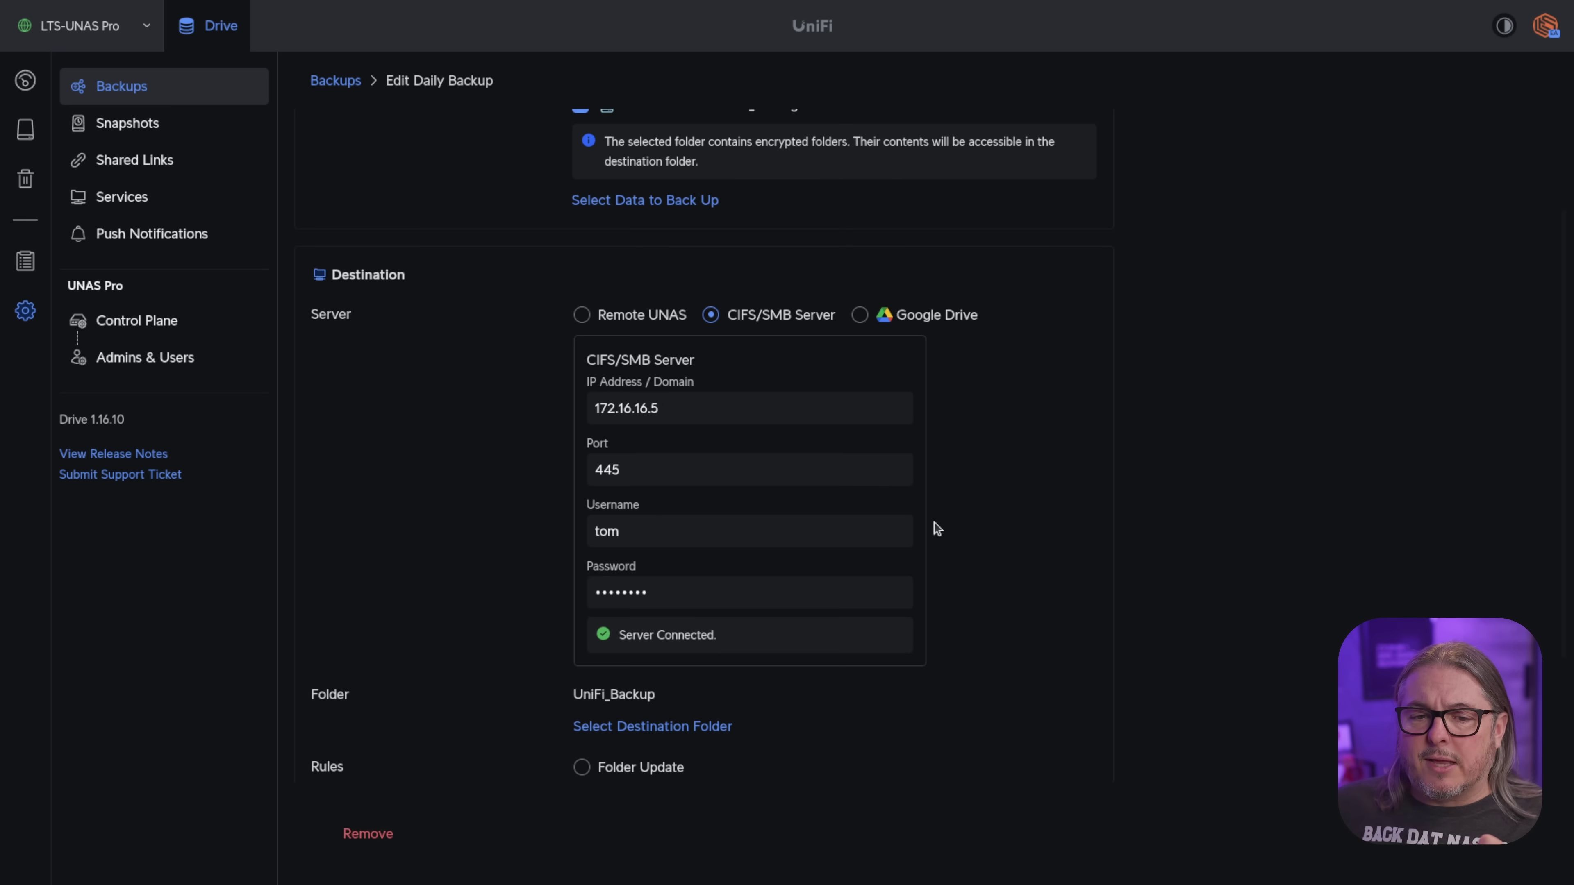
click(723, 402)
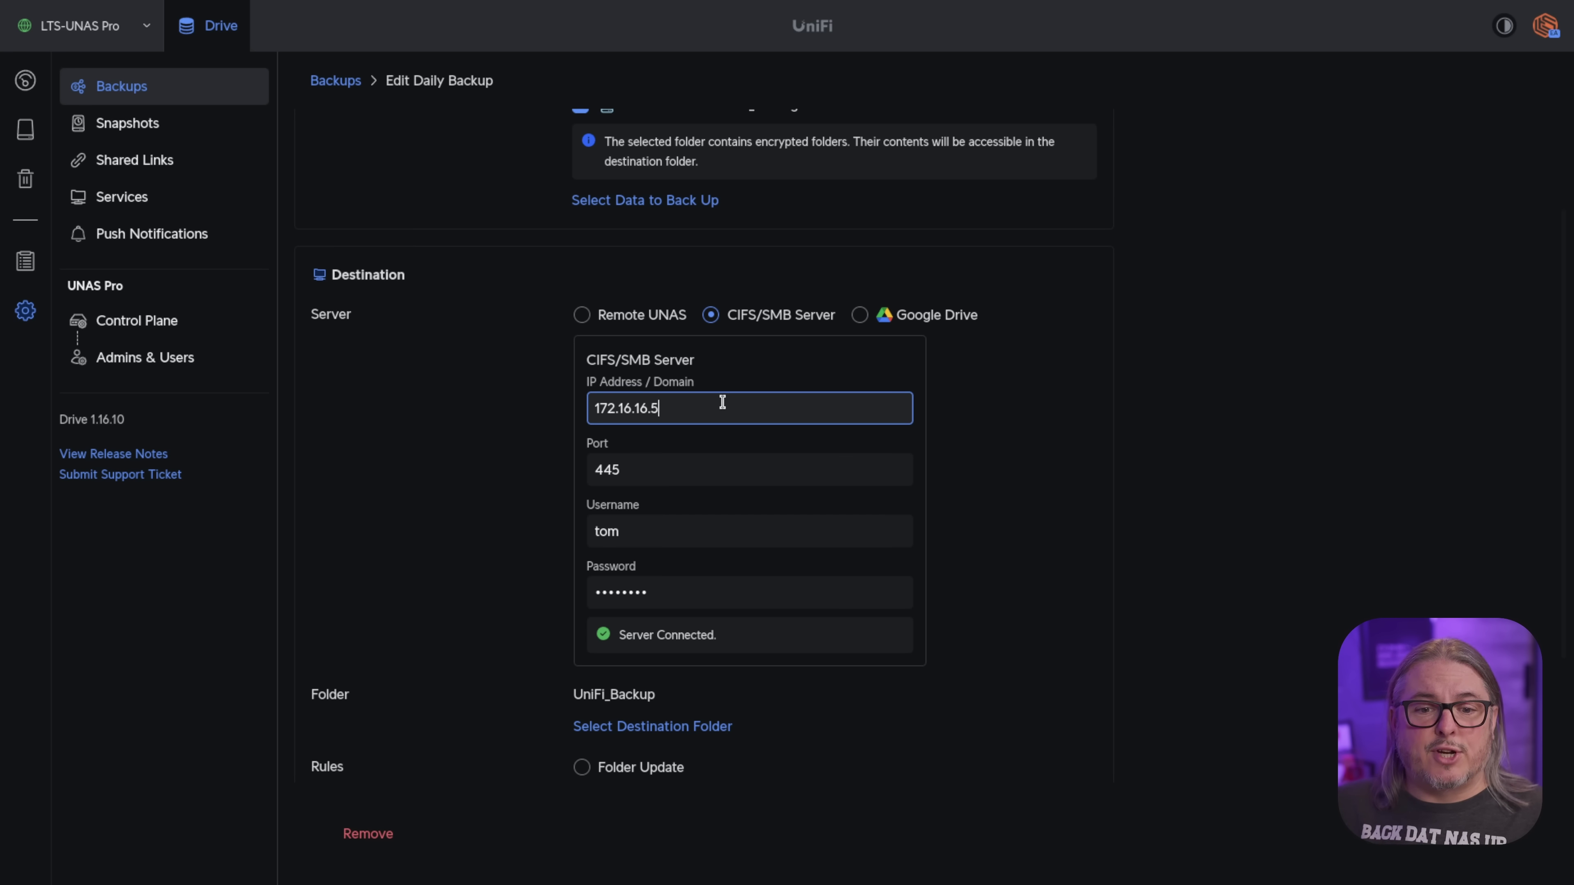
scroll(722, 402, down, 3)
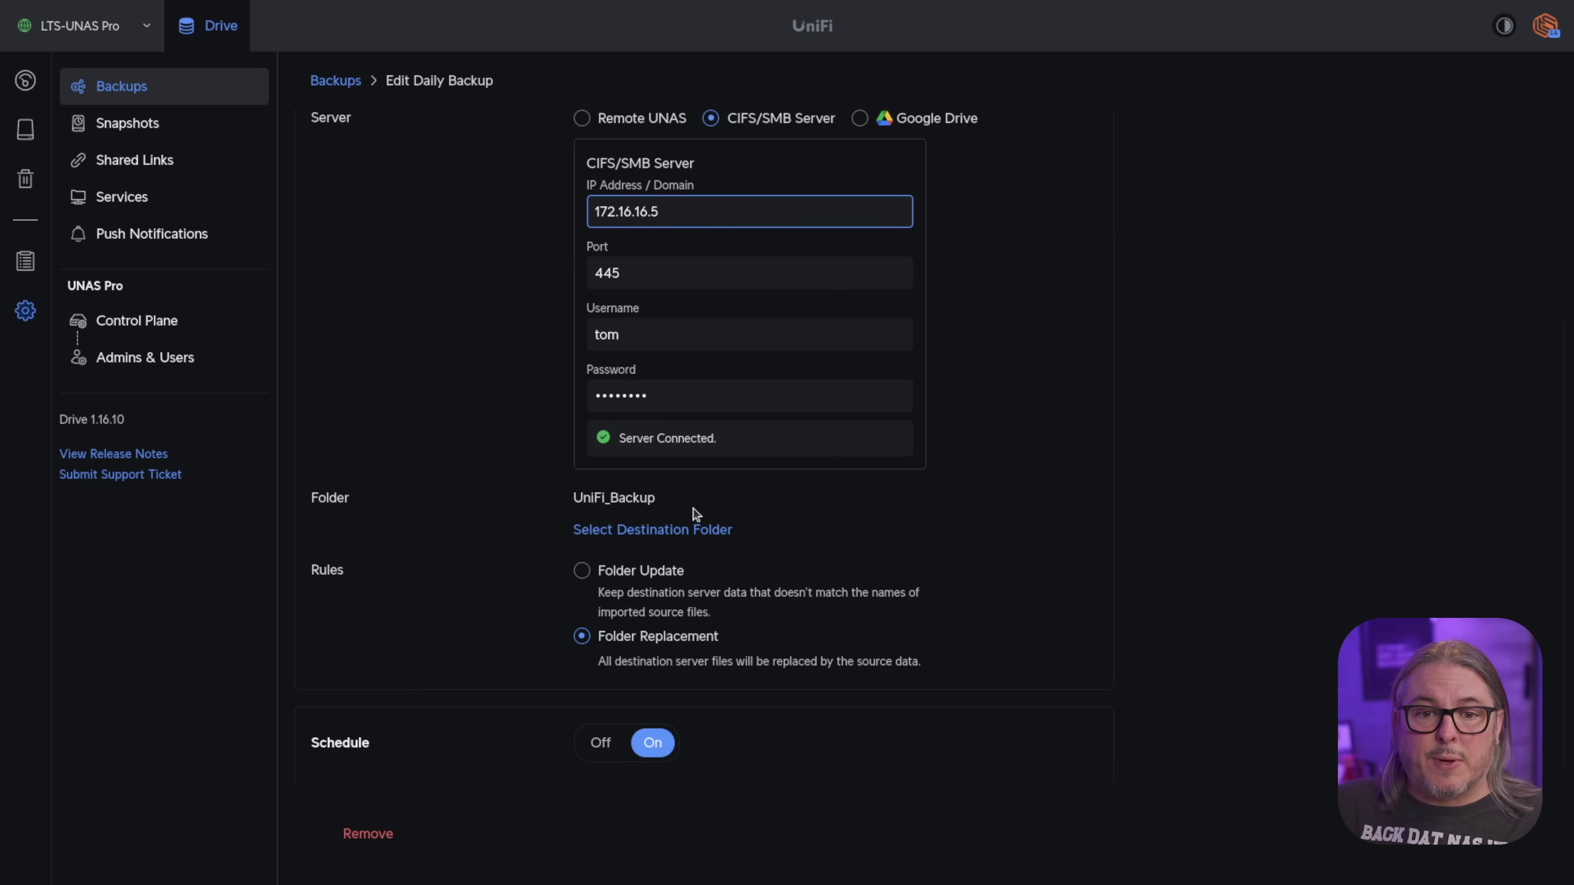
scroll(695, 513, up, 3)
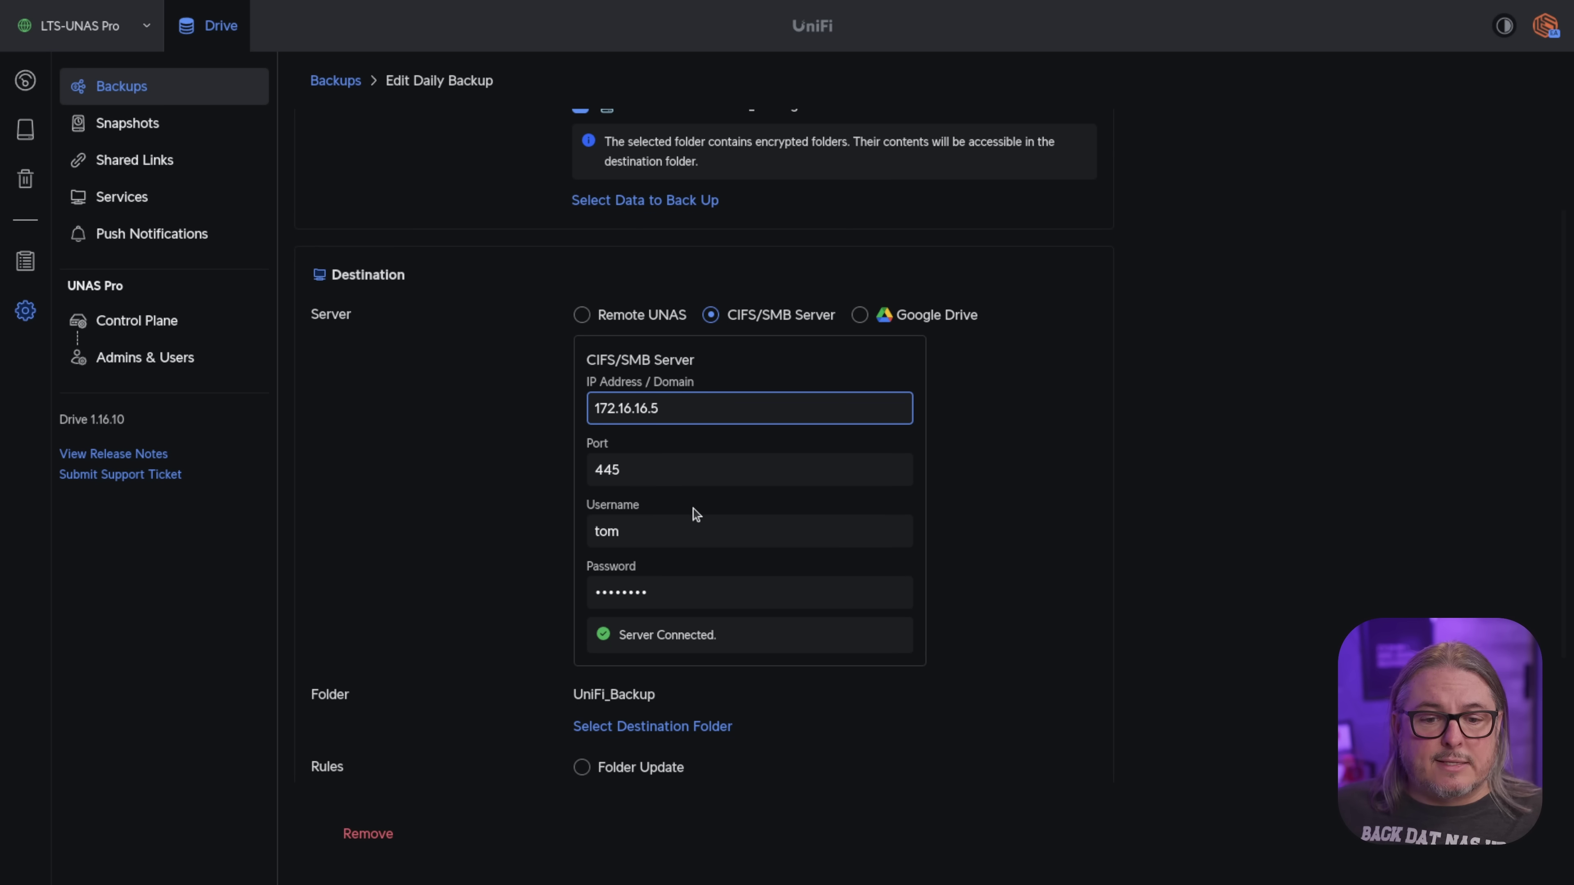
scroll(695, 513, down, 6)
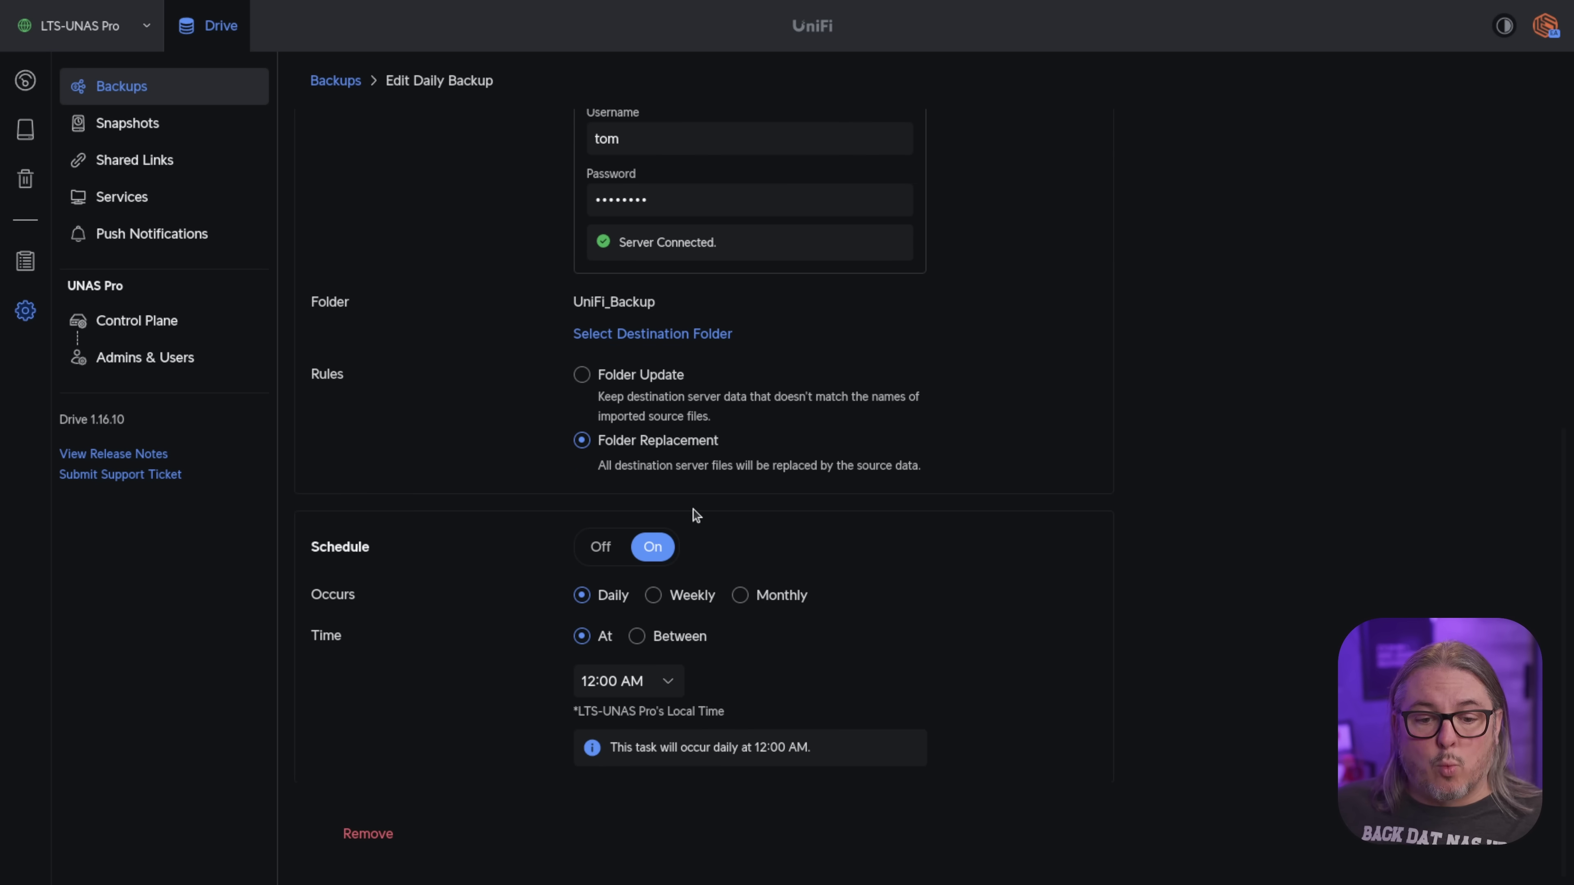
scroll(695, 514, up, 10)
Step: Open the NFS_Testing drive's settings, view the permission levels offered for adding users, and close the dialog without adding anyone
click(32, 139)
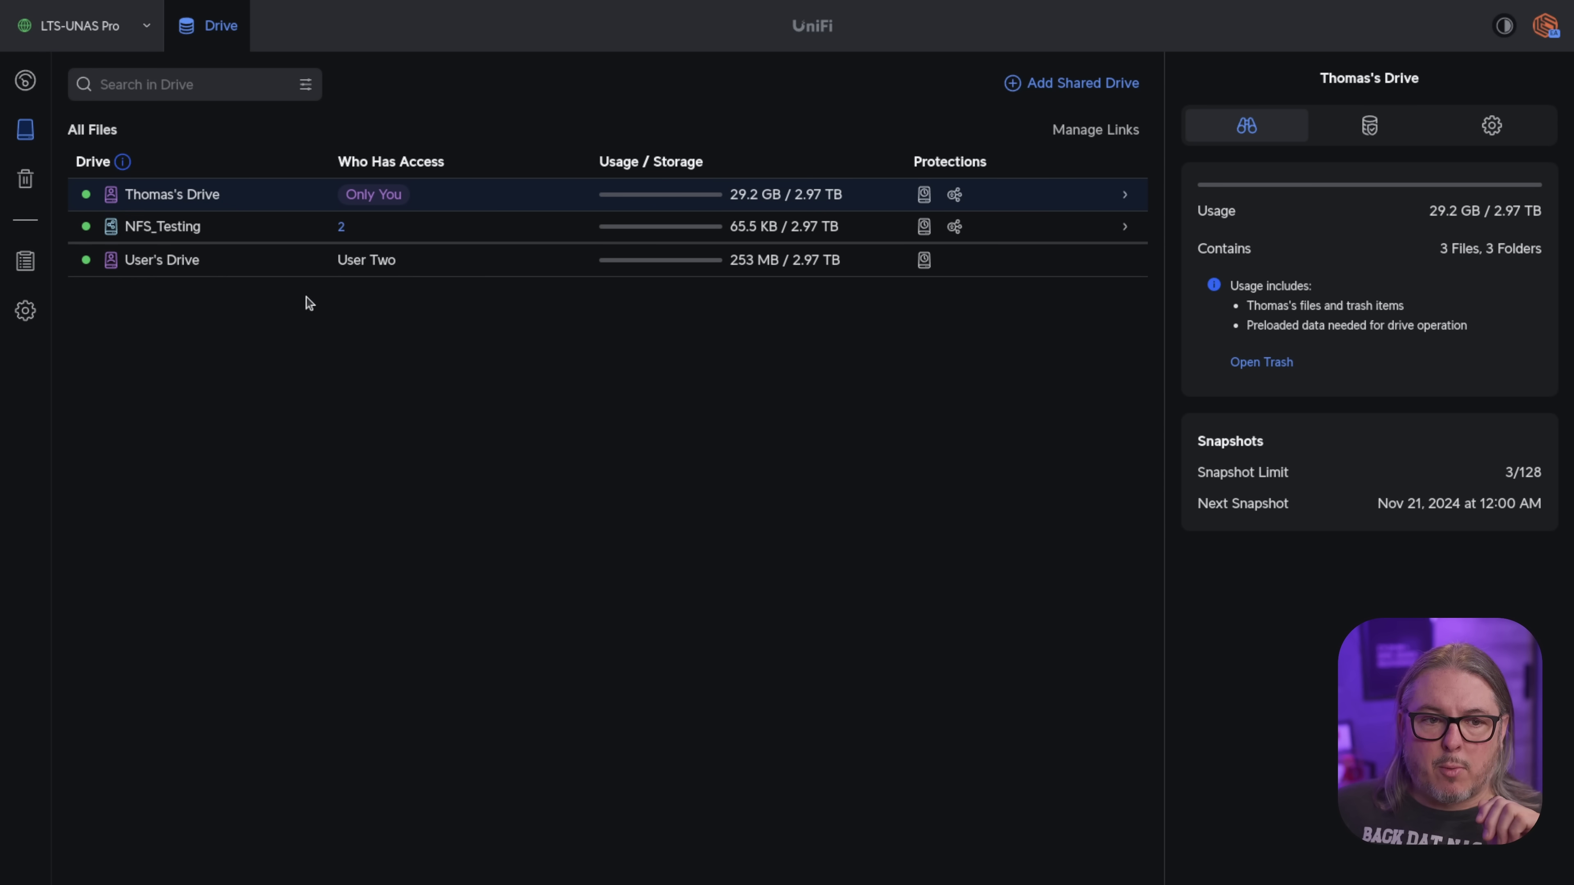
click(178, 236)
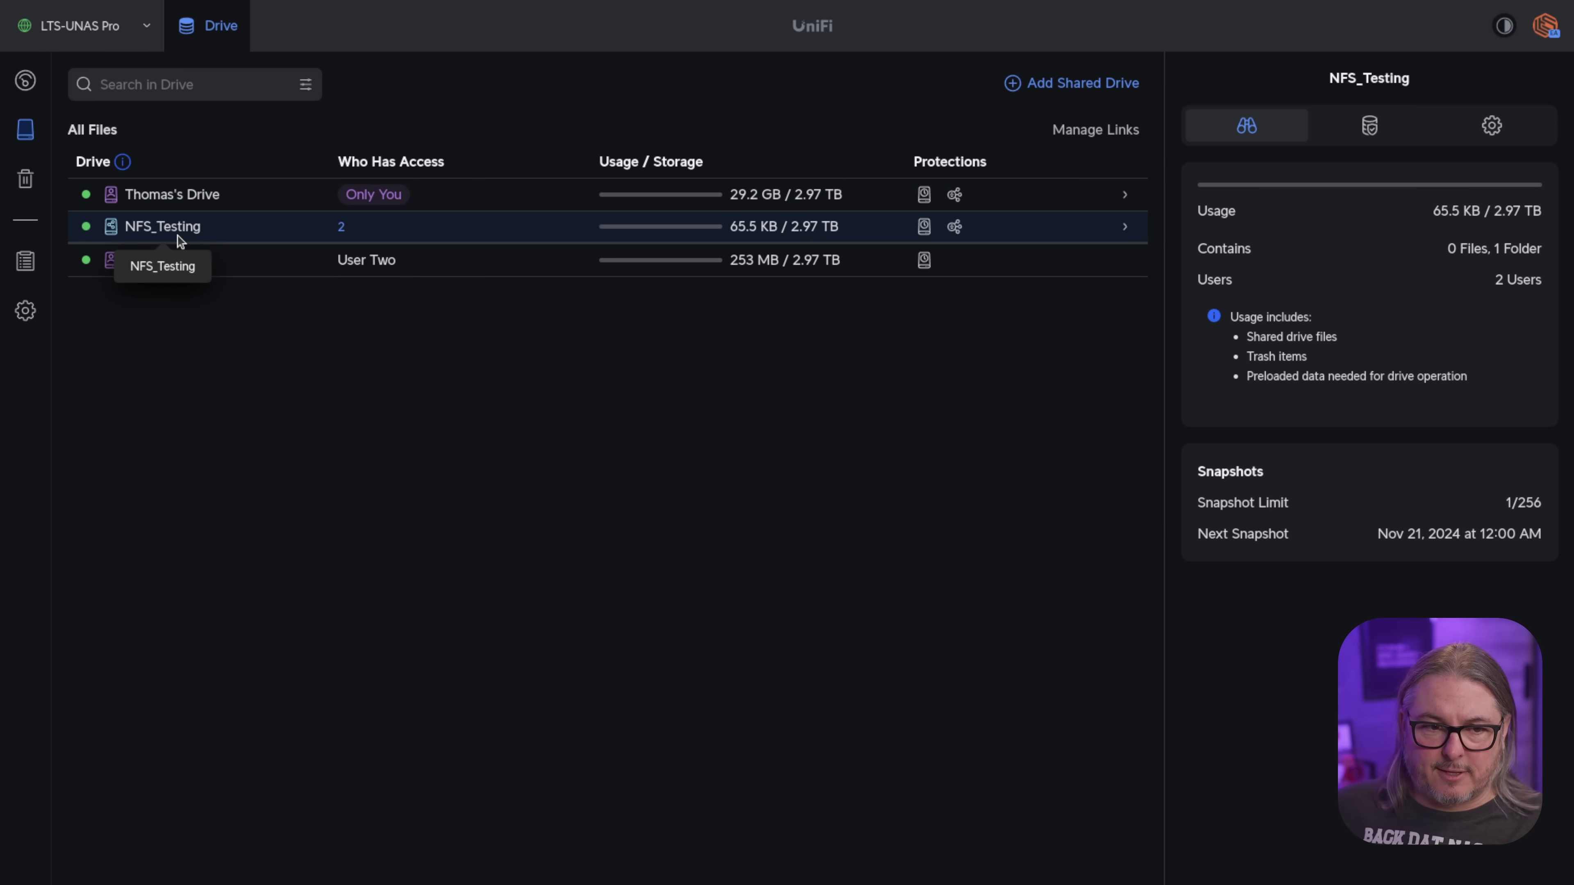
click(1491, 126)
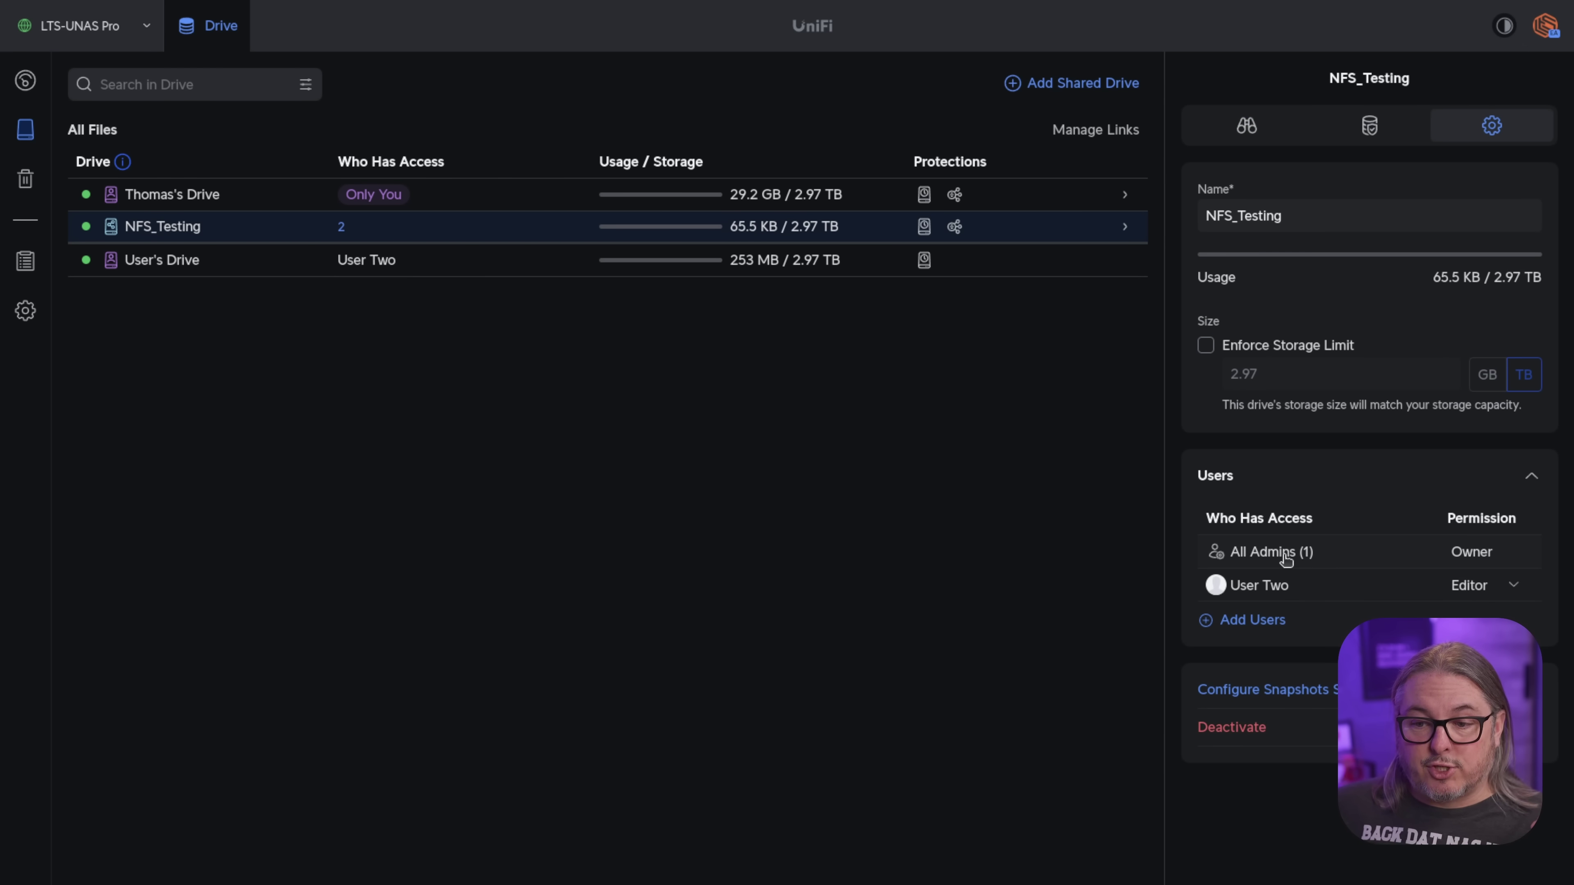
click(1254, 620)
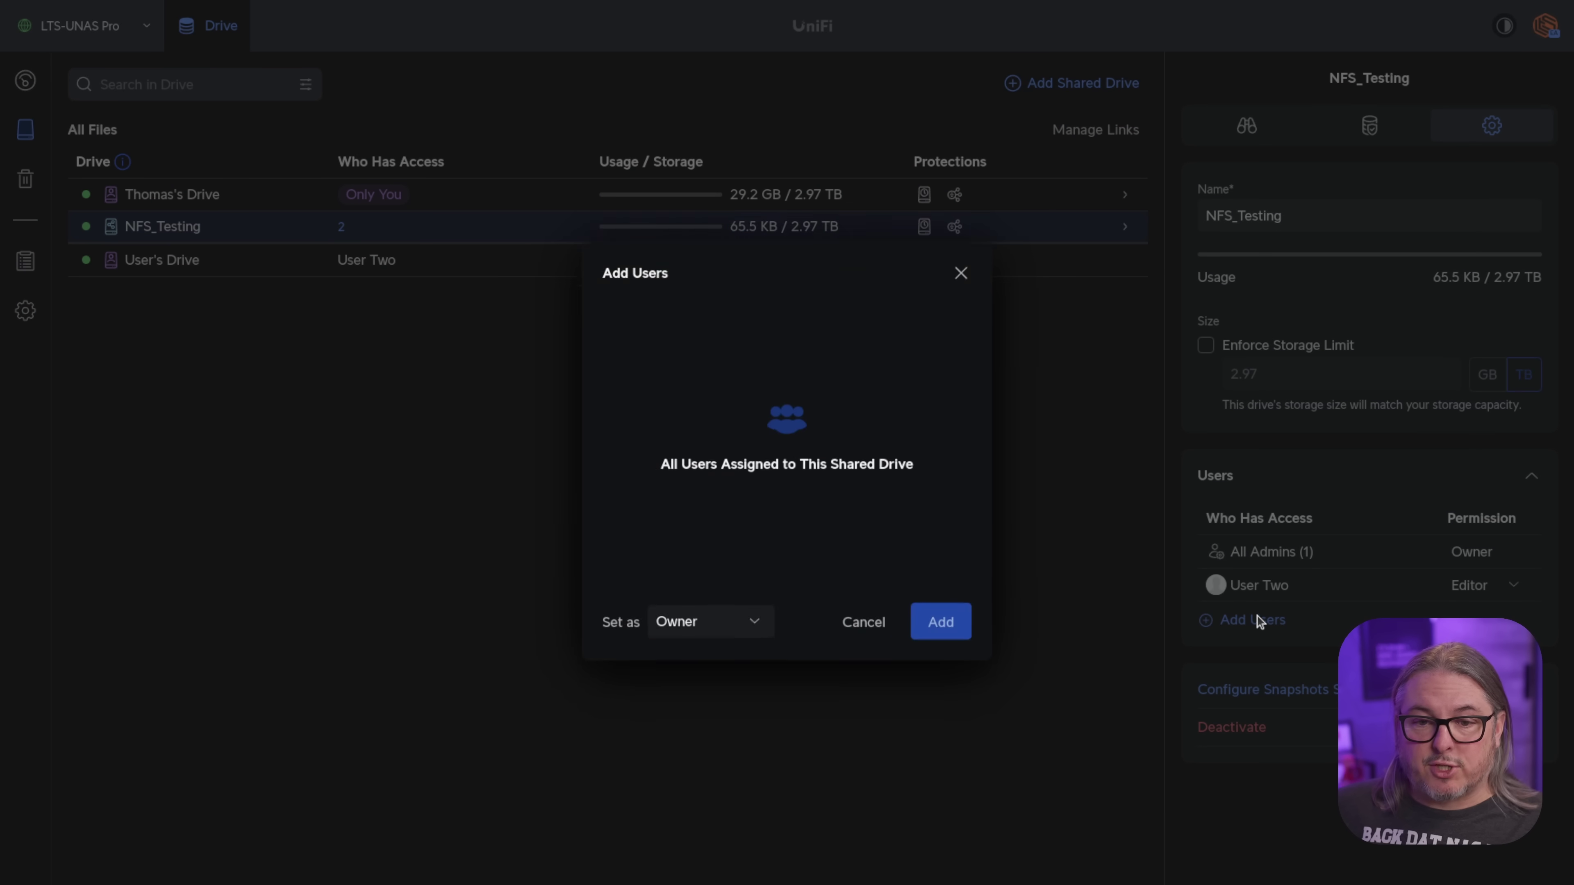
click(731, 609)
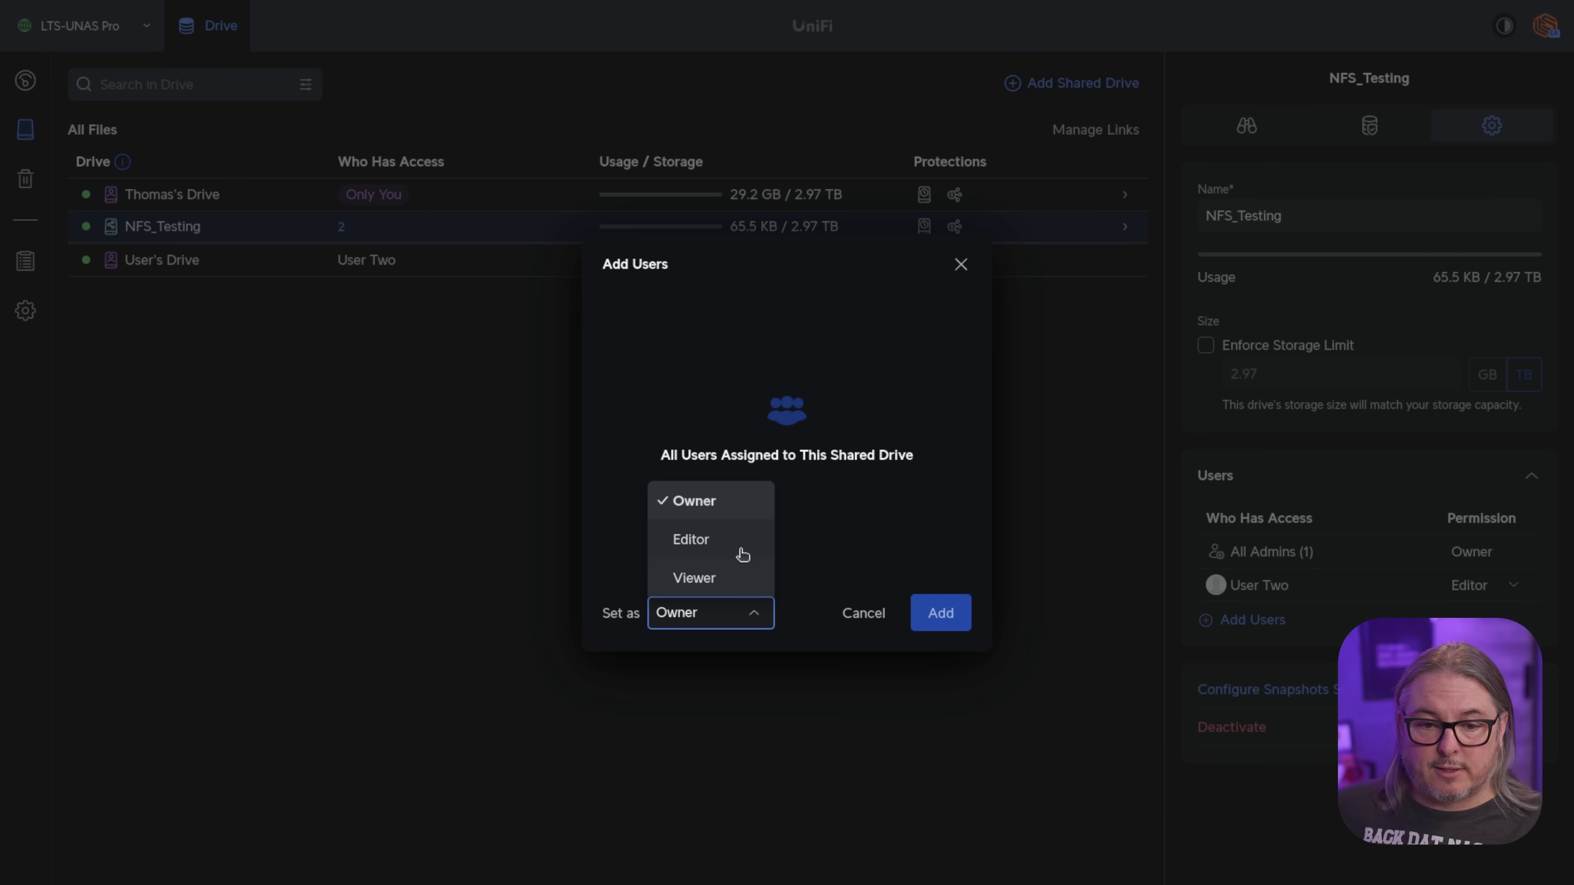
click(960, 265)
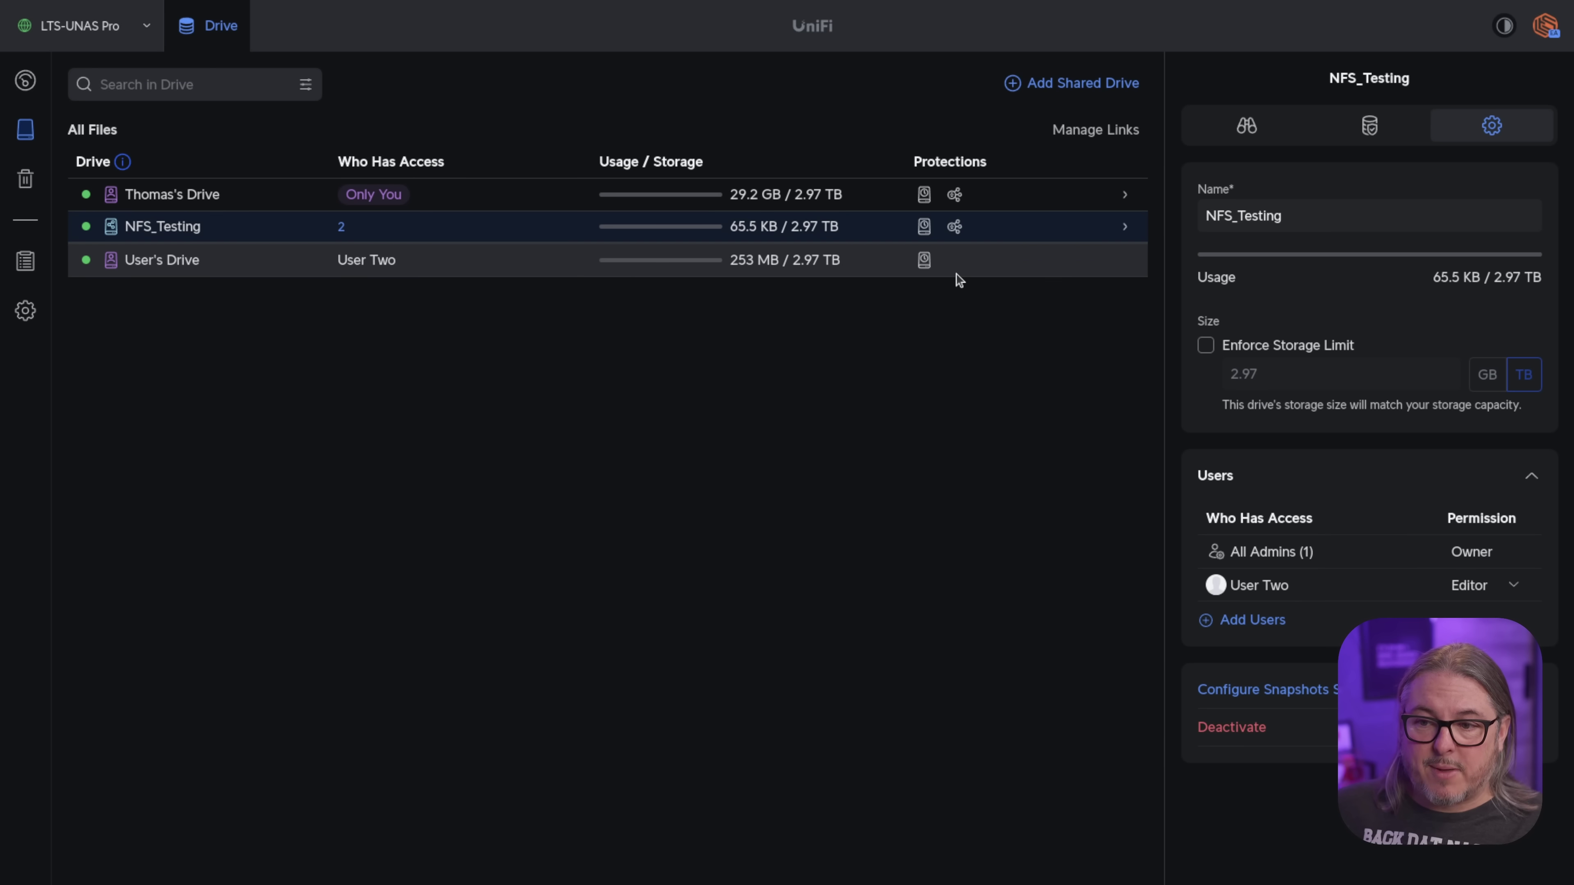
Step: Check the actions and share link options for Test Folder in NFS_Testing, and return to the list of all drives
double_click(205, 230)
click(201, 205)
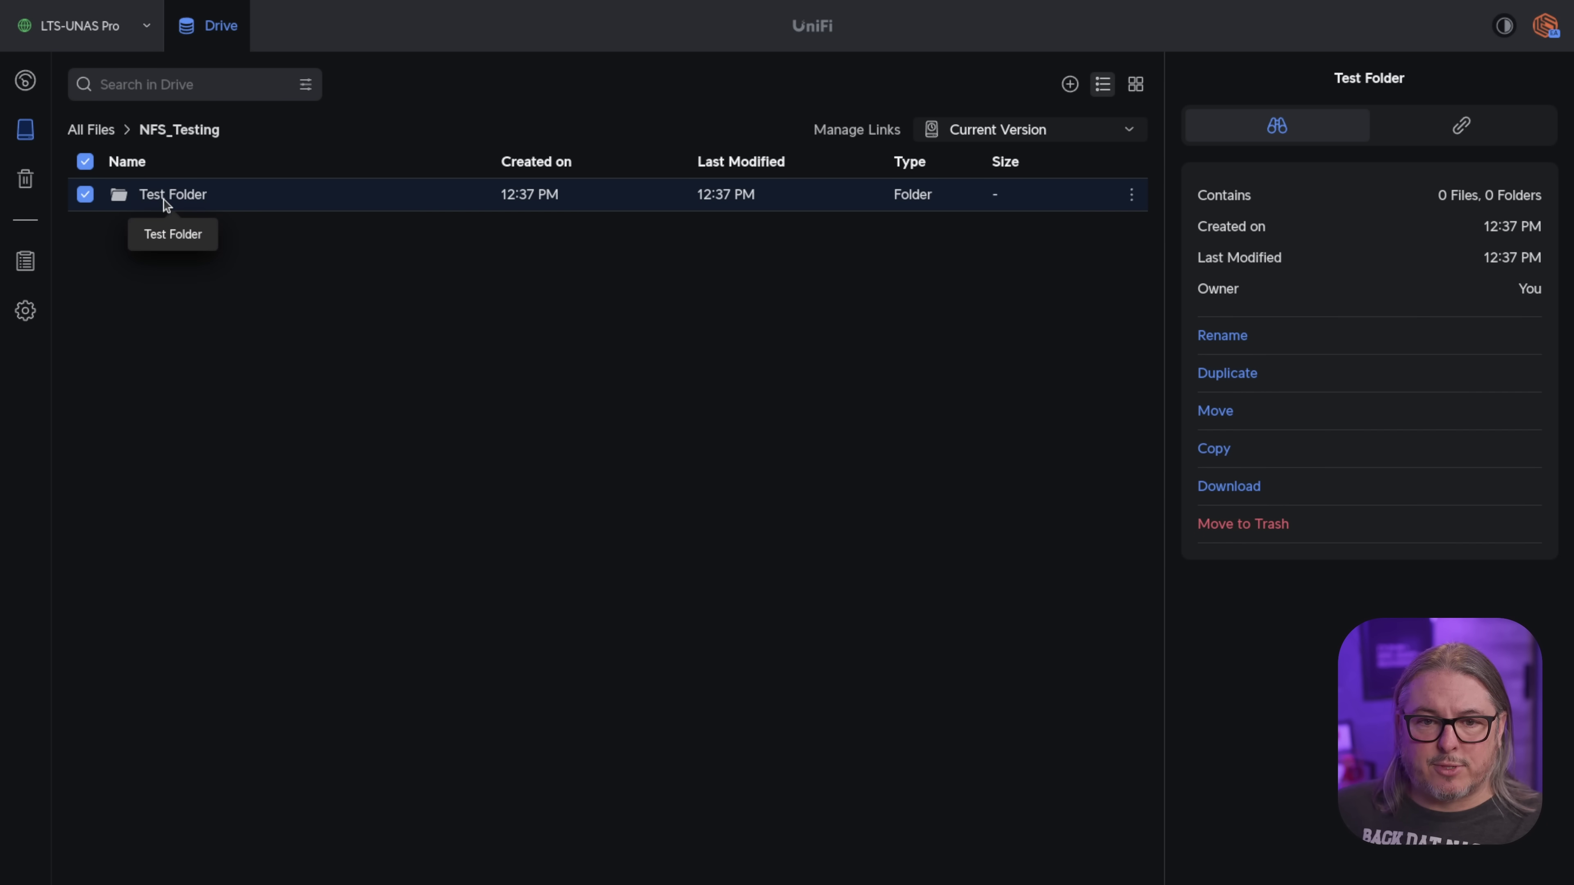
click(1131, 197)
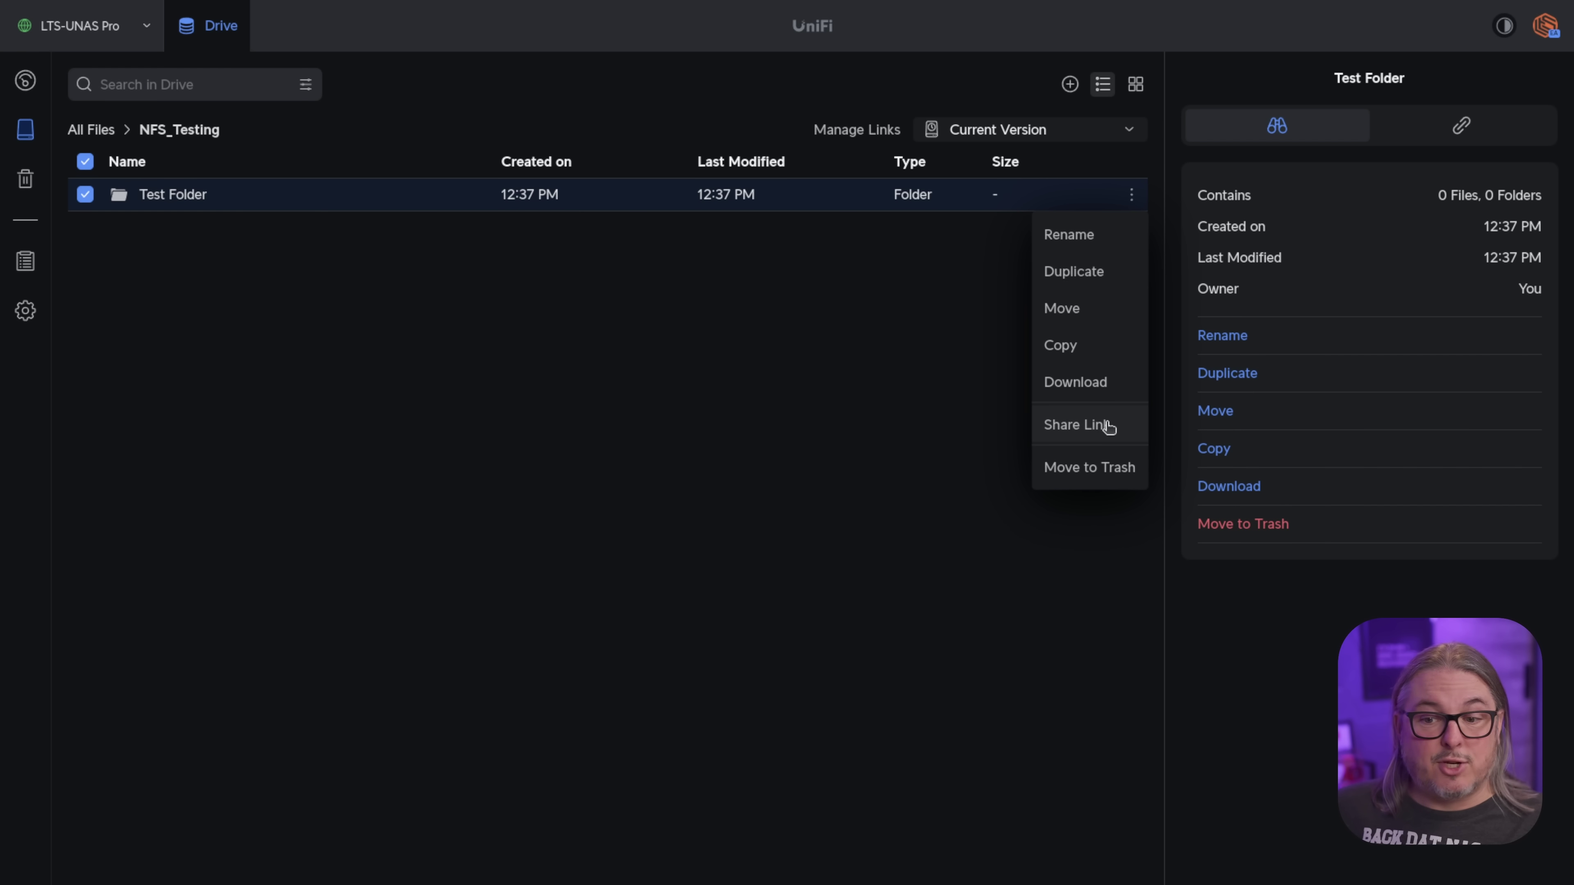
click(1455, 124)
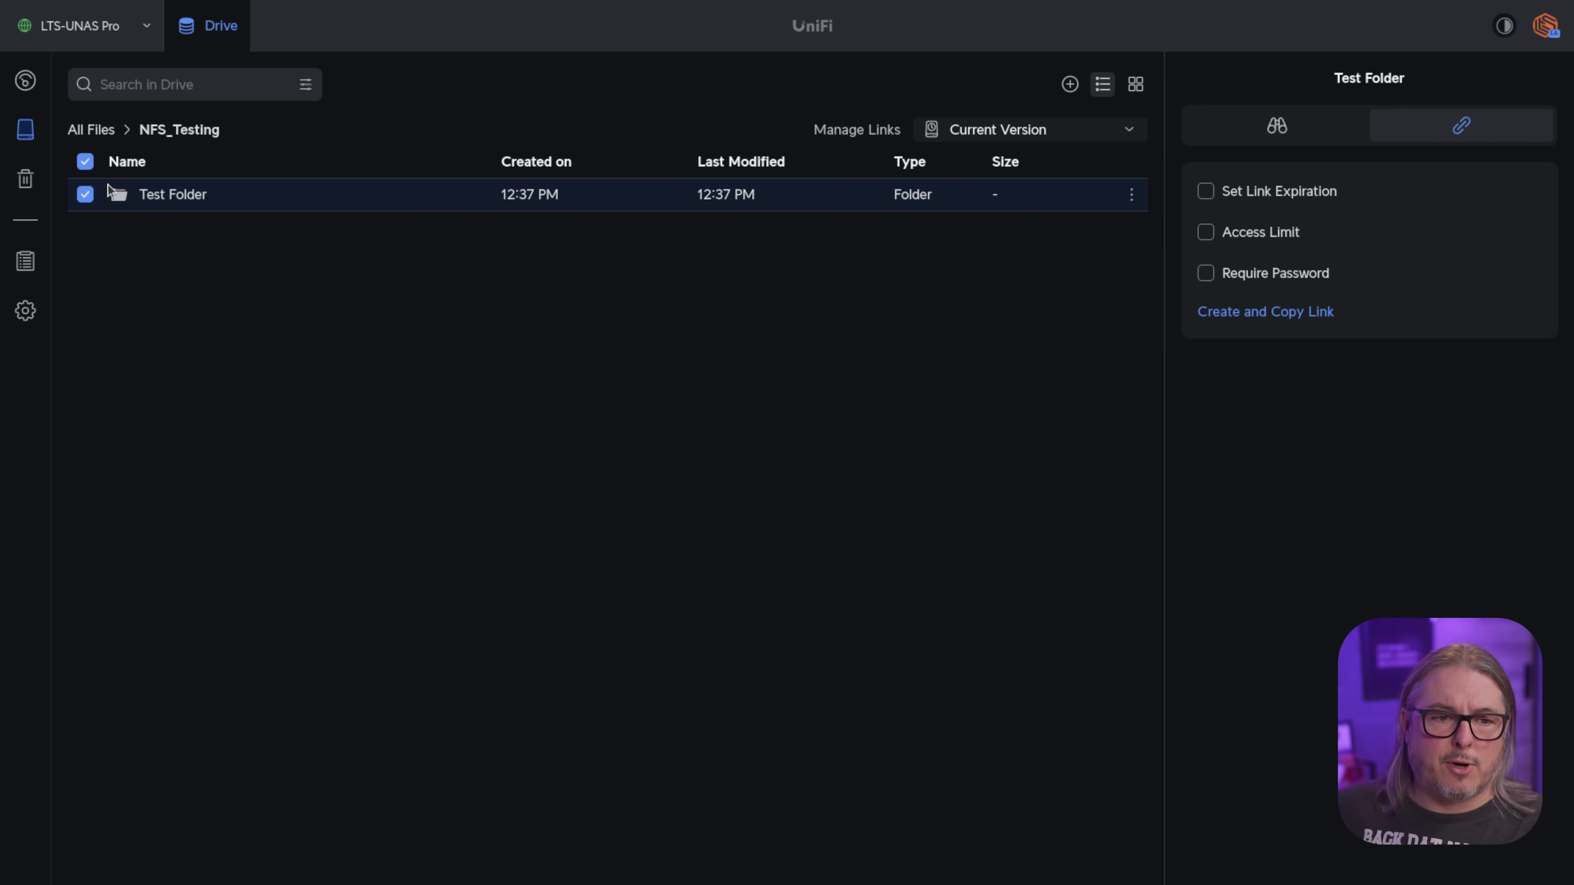
click(91, 131)
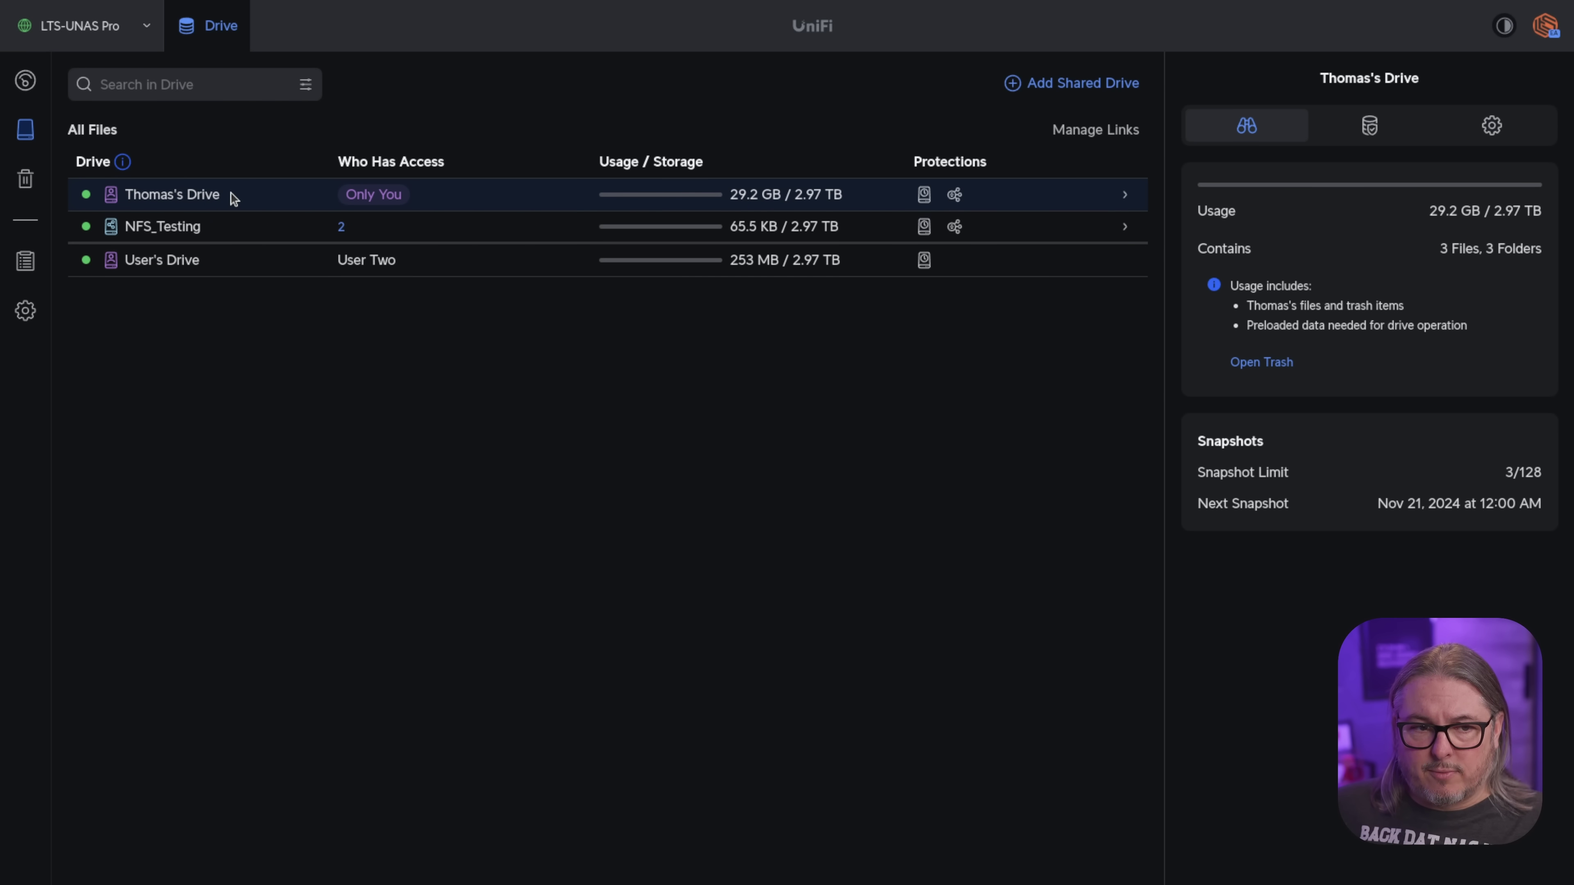
Step: Compare the snapshot settings of the second user's drive, the owner's personal drive and NFS_Testing
click(218, 260)
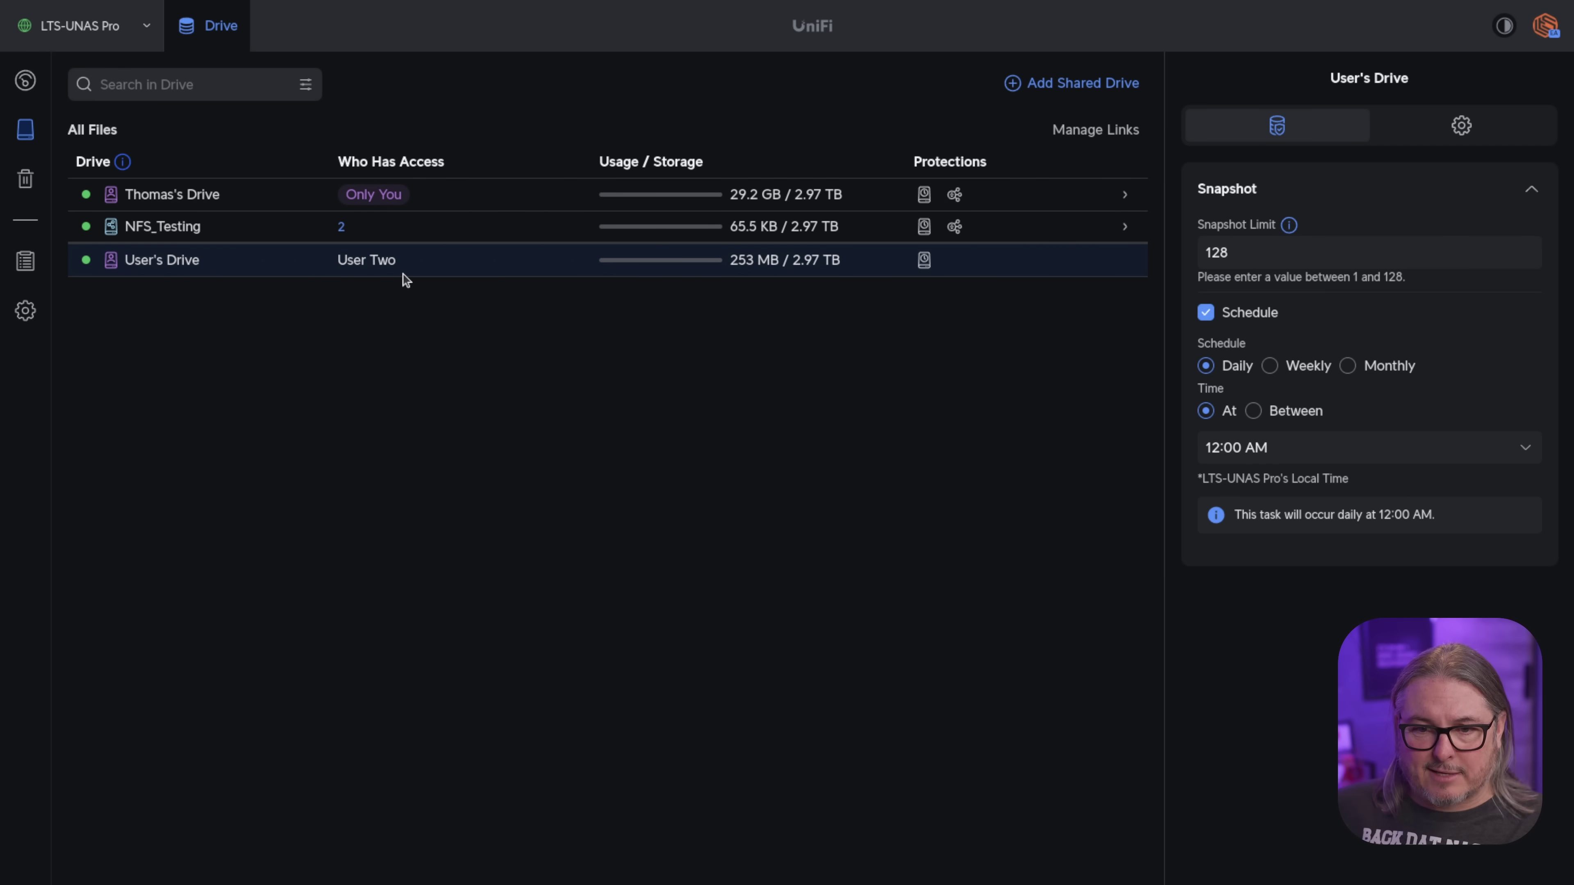
click(184, 206)
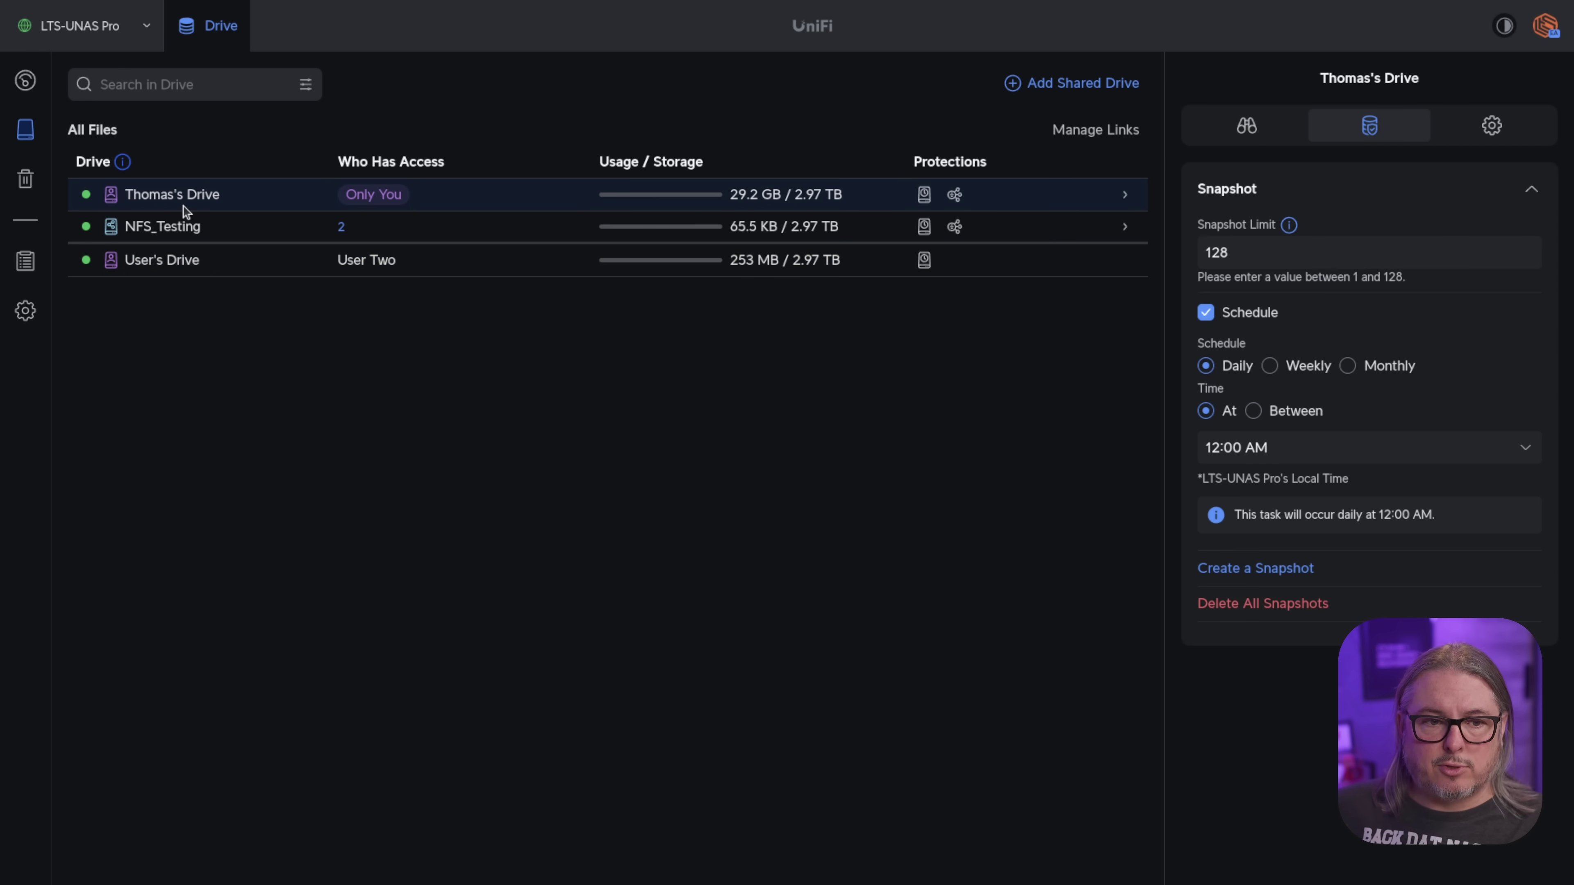
click(234, 245)
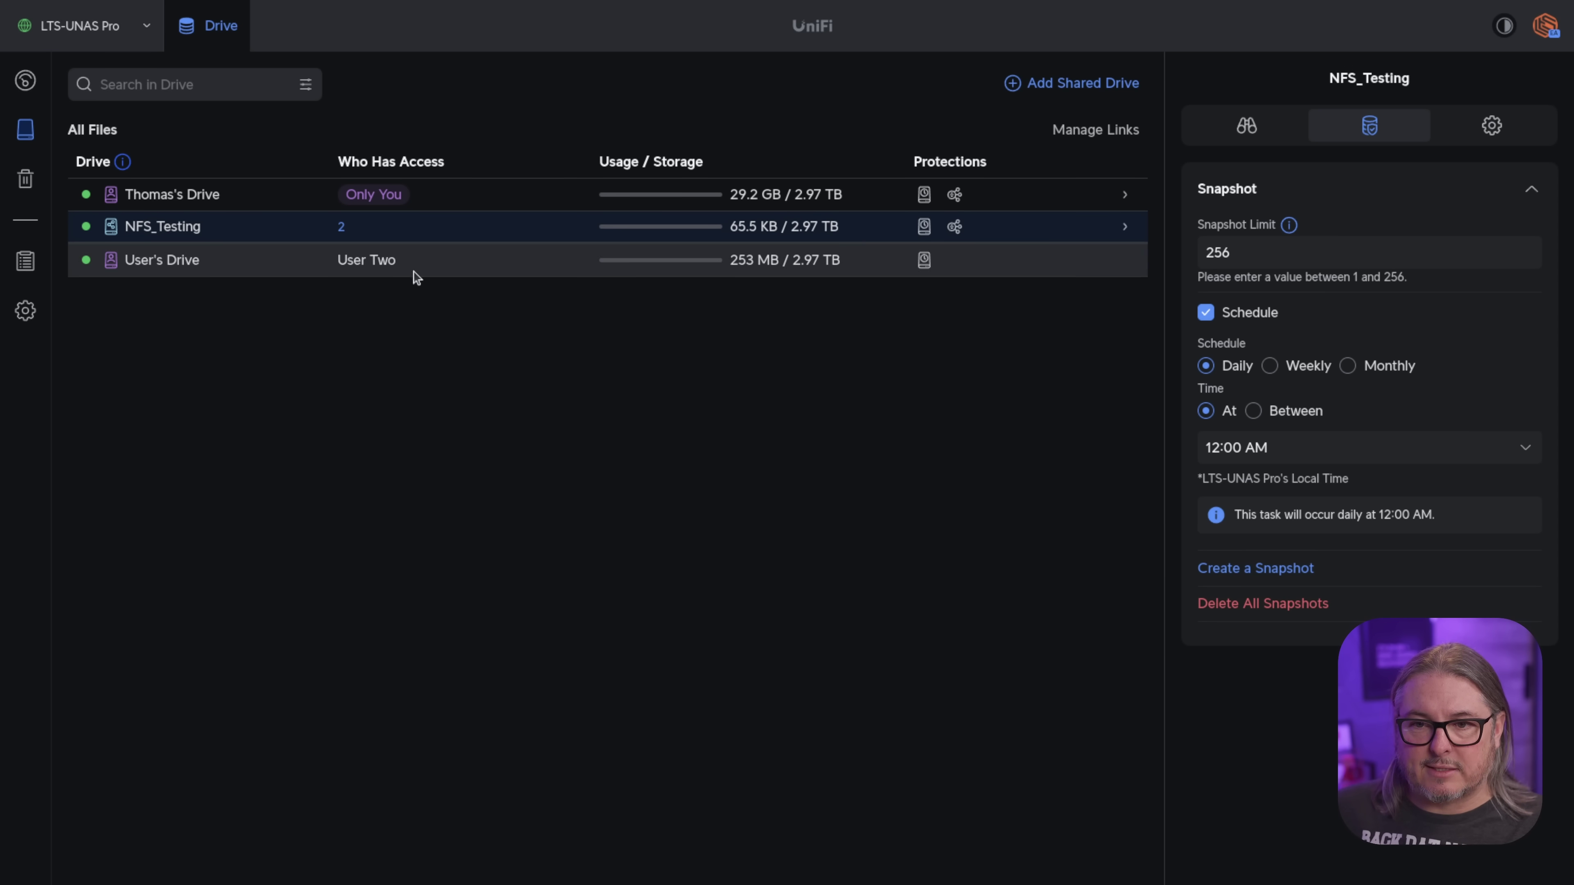
Step: Add a shared drive named NewShare with no enforced storage limit and access for all admins only
click(1045, 87)
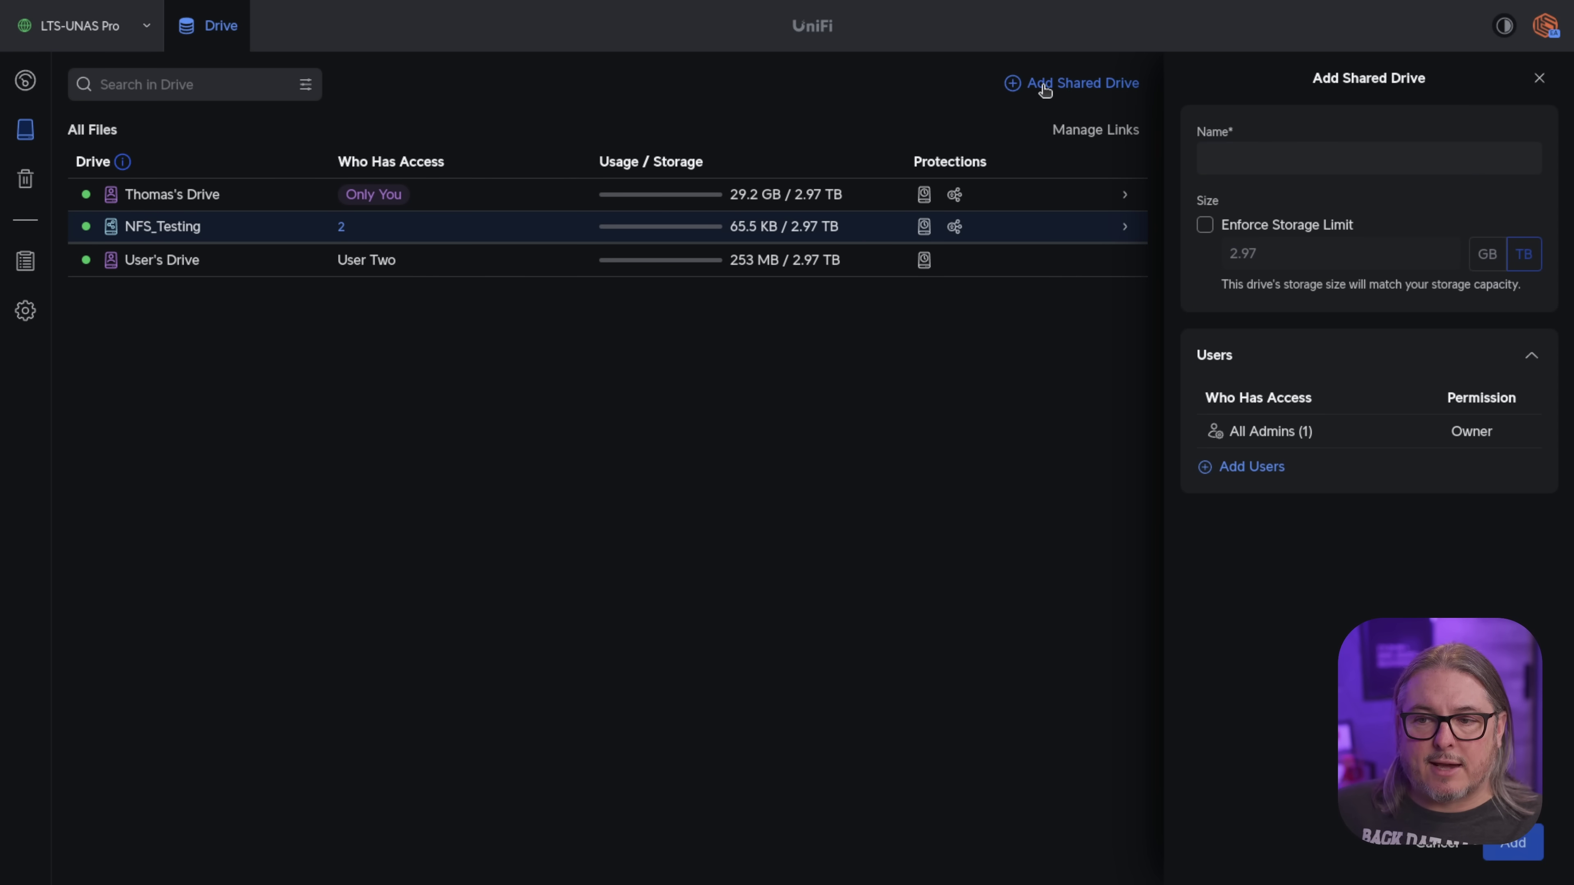
click(1399, 155)
text(New Share)
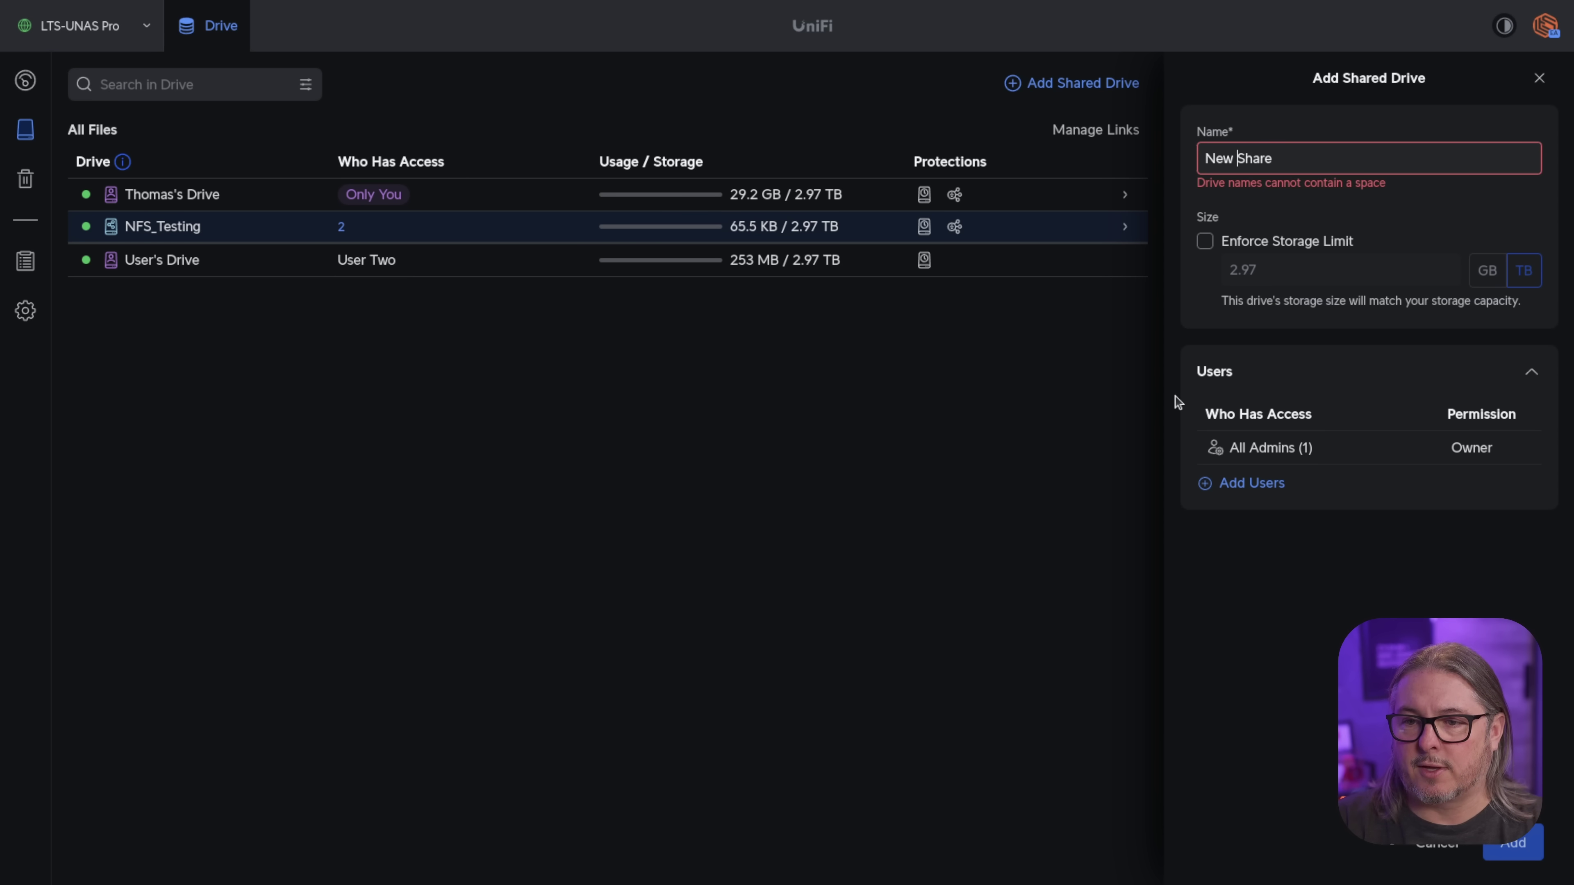
key(BackSpace)
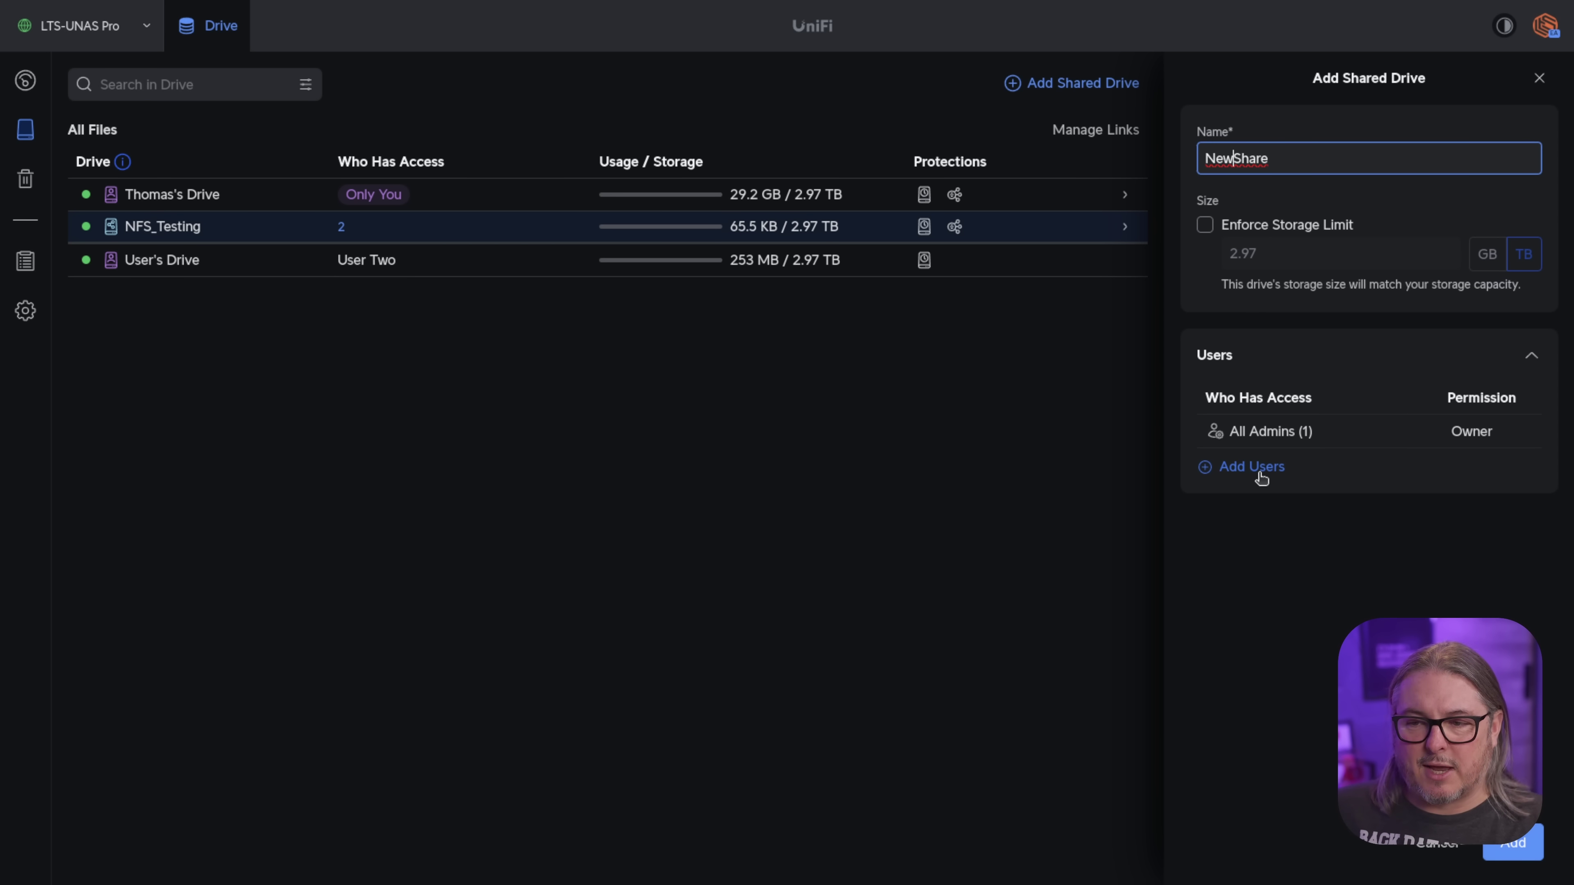
click(1512, 842)
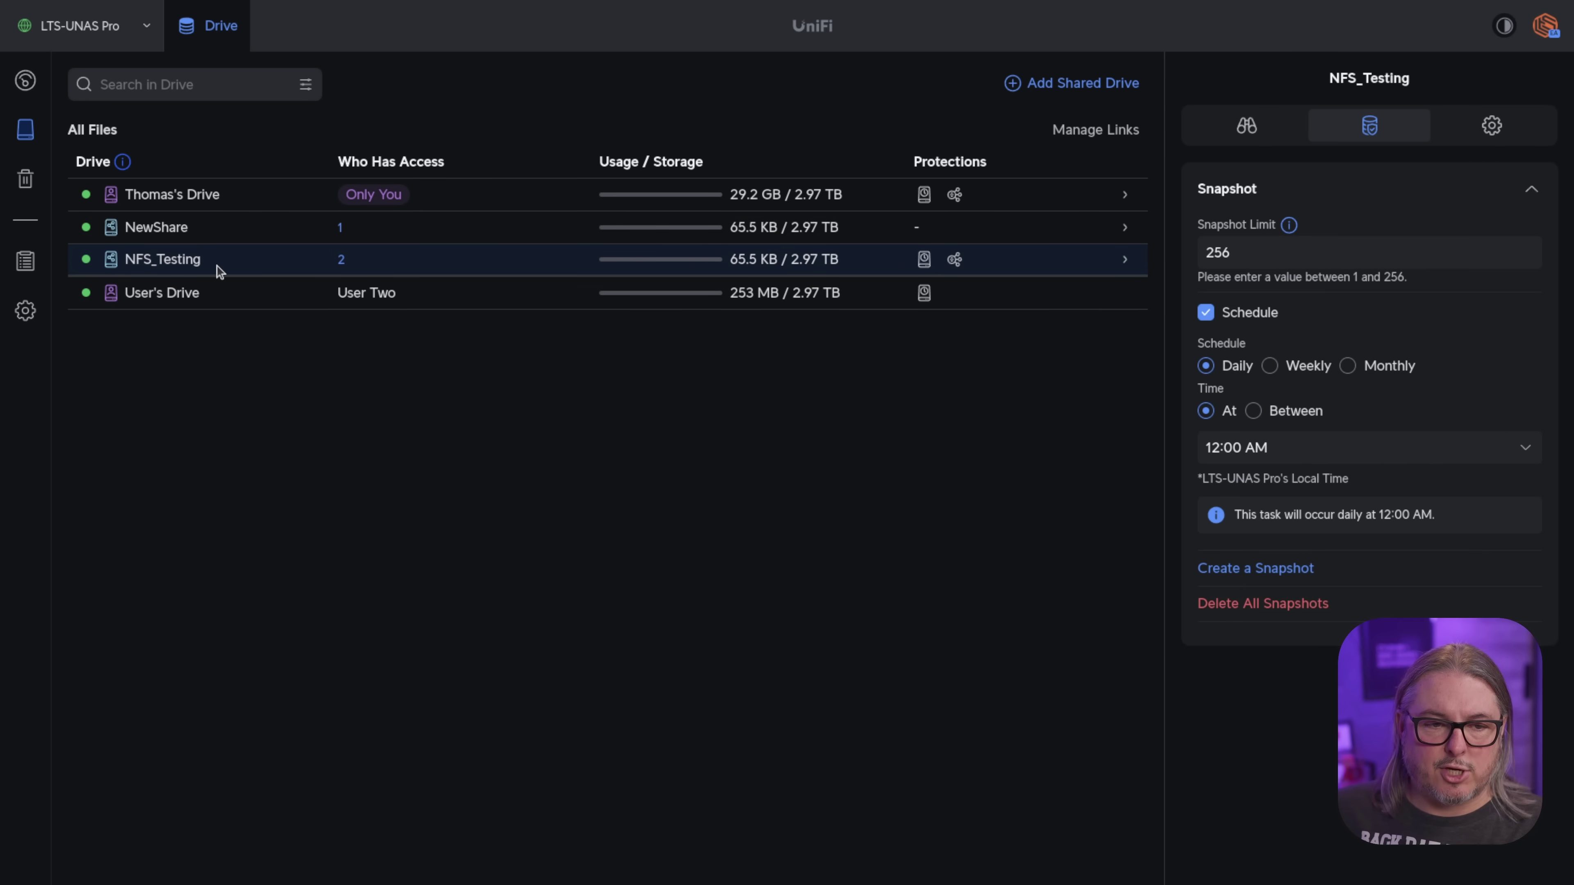
Step: Create and copy a share link for Deft_Datacenter_Tour_final.mov in the owner's personal drive, with expiration 21/11/2024, access limit 3 and password requirement enabled but blank
click(211, 197)
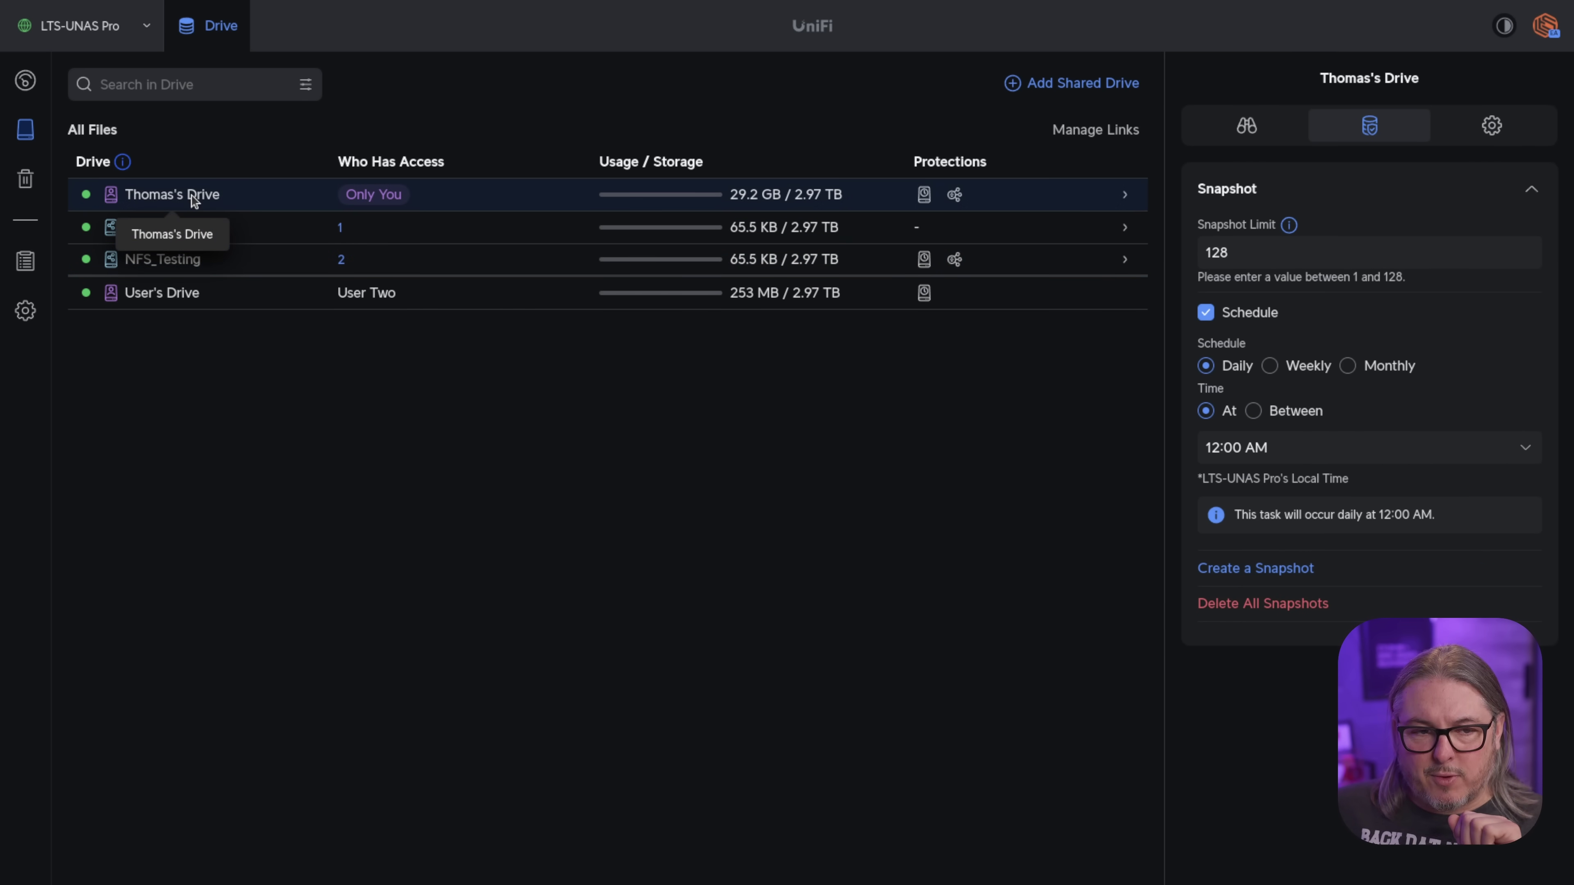
double_click(213, 200)
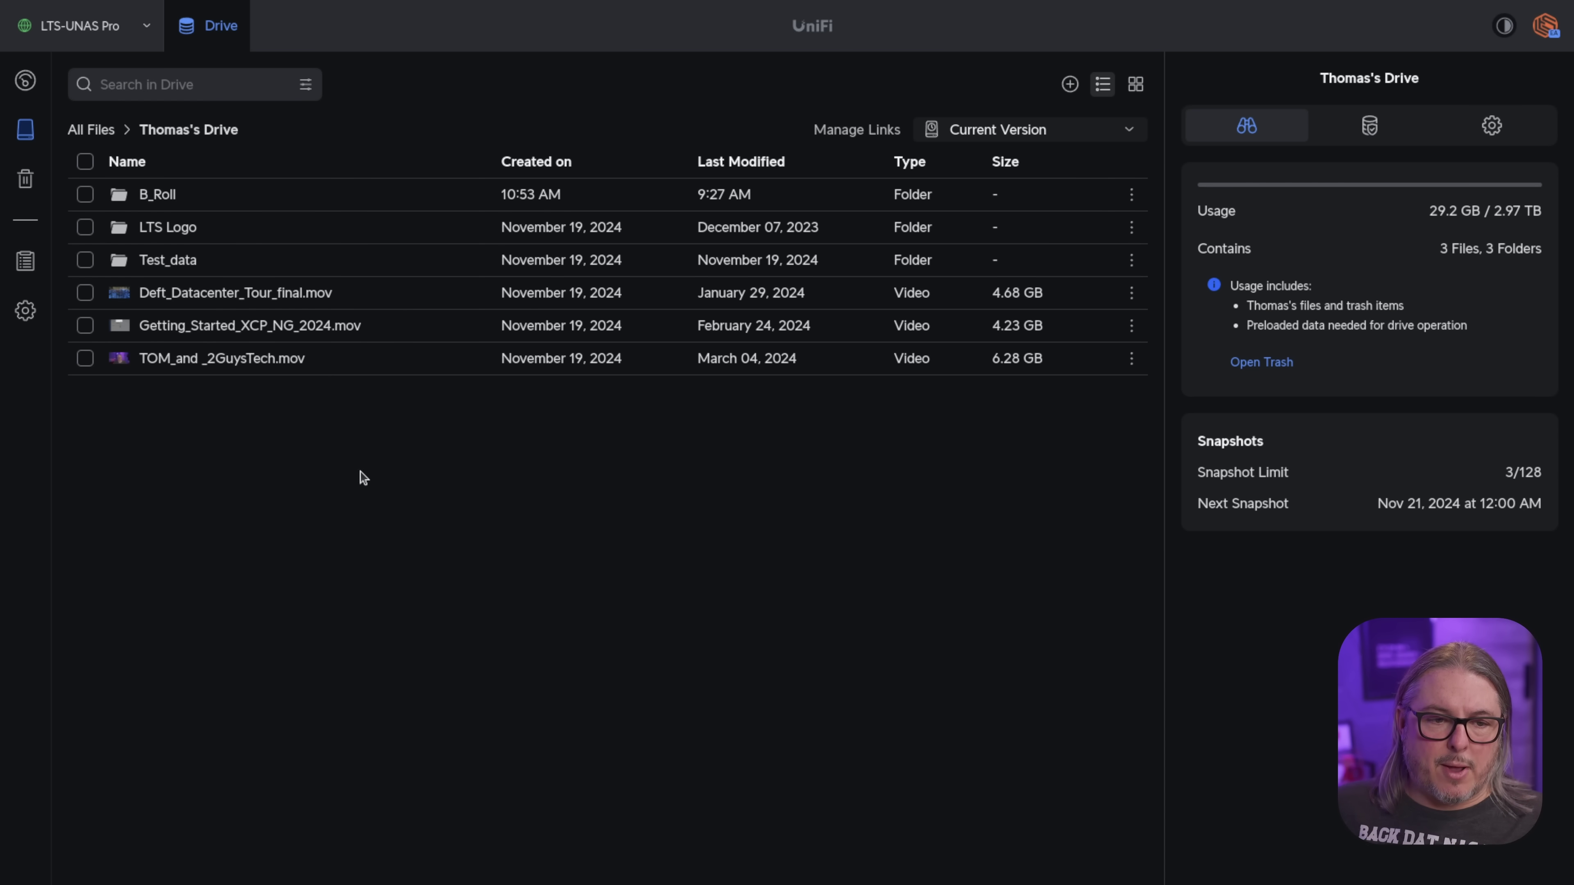
click(85, 293)
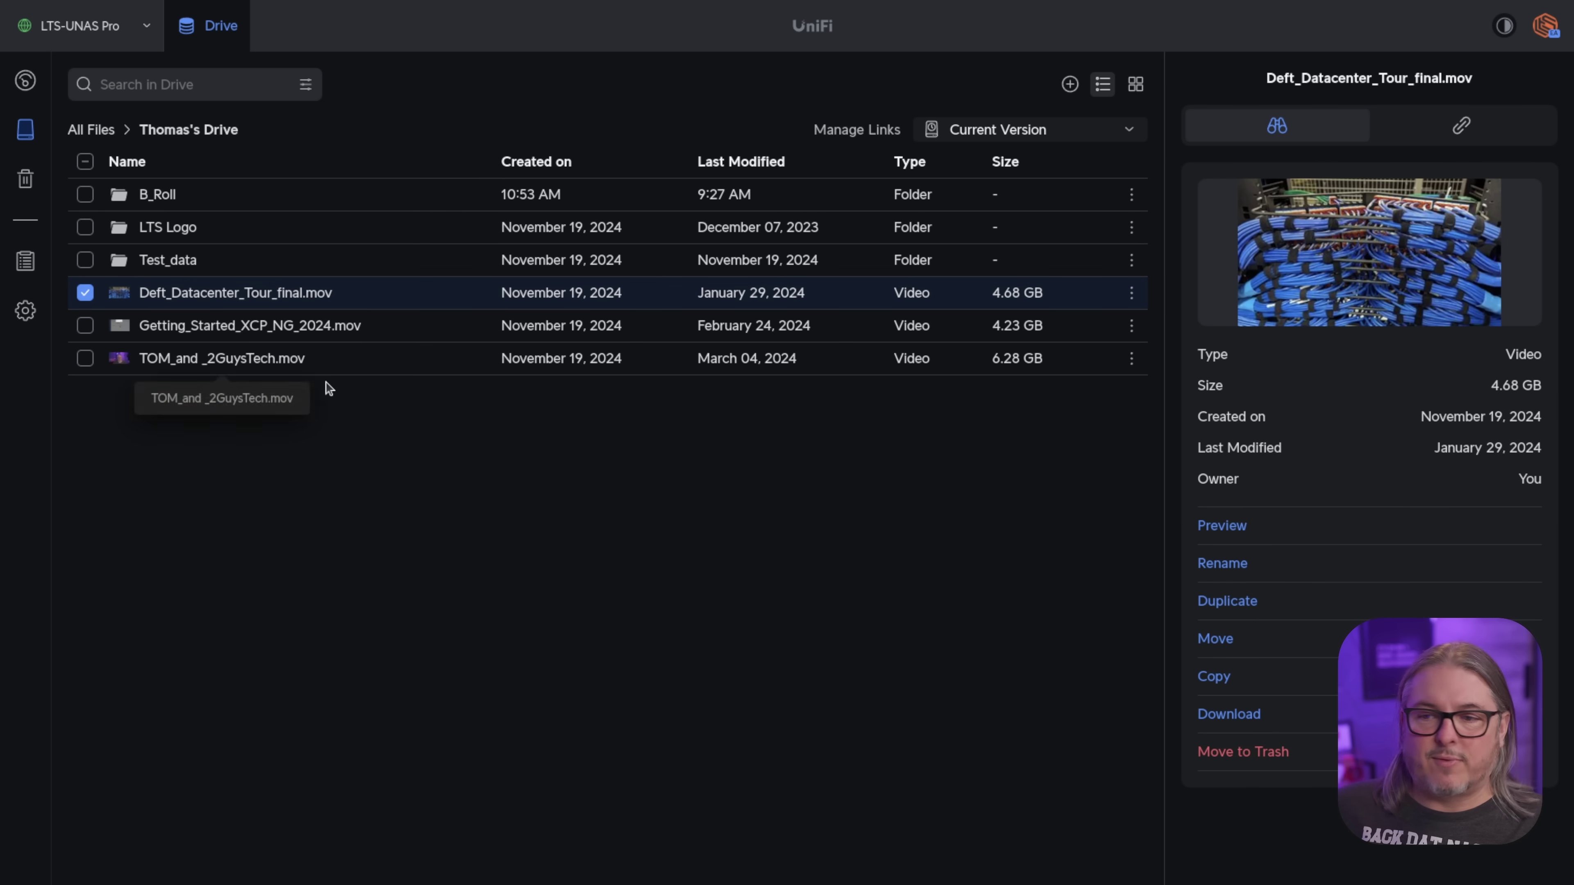
click(1463, 129)
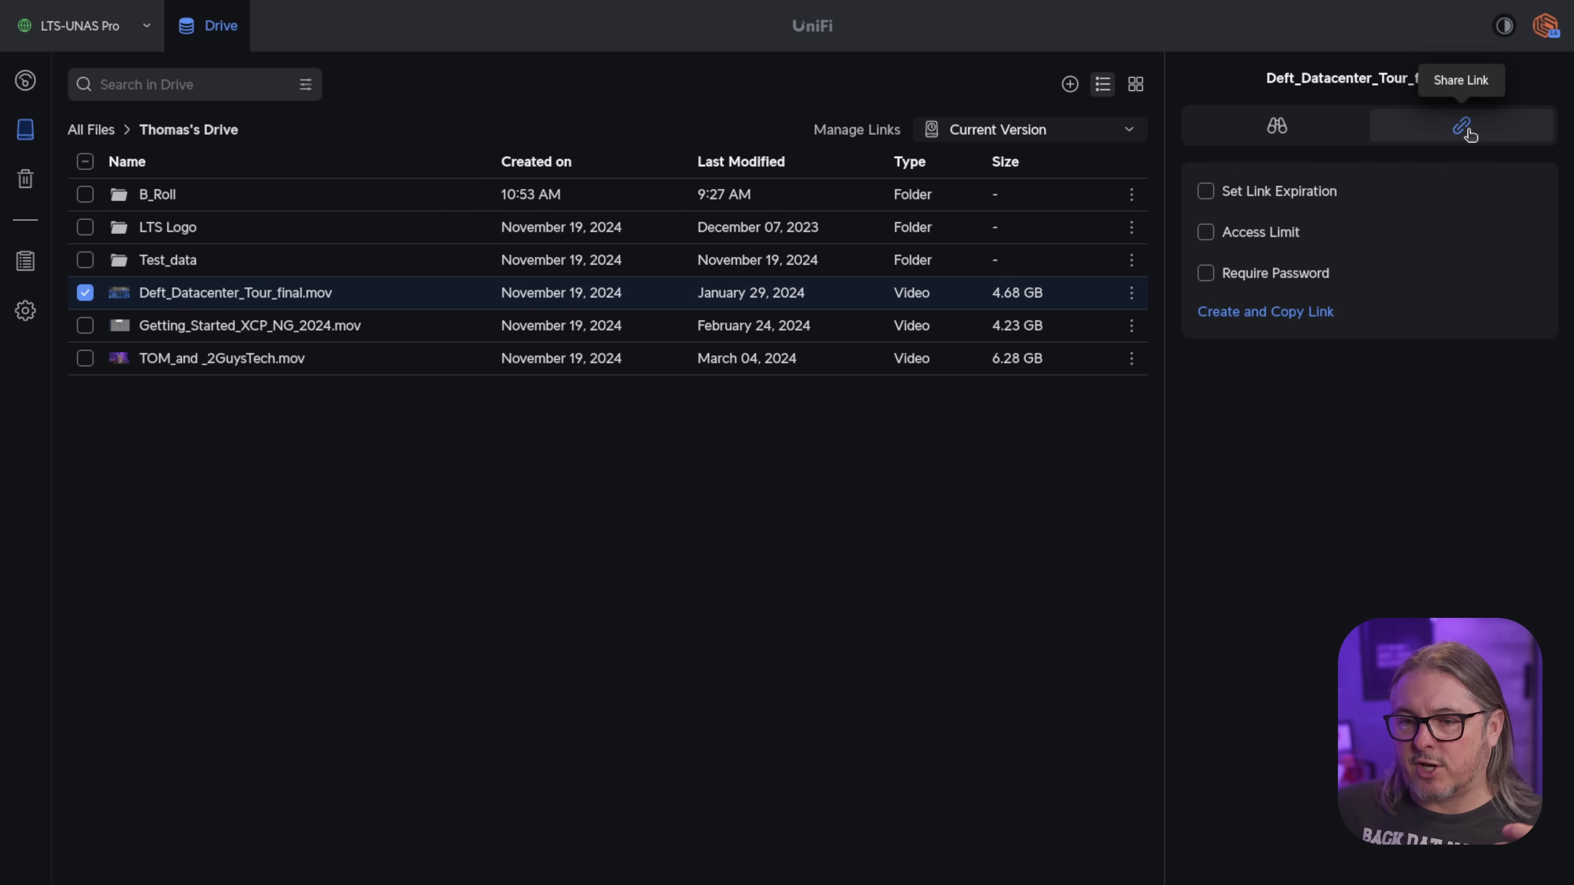
click(1277, 238)
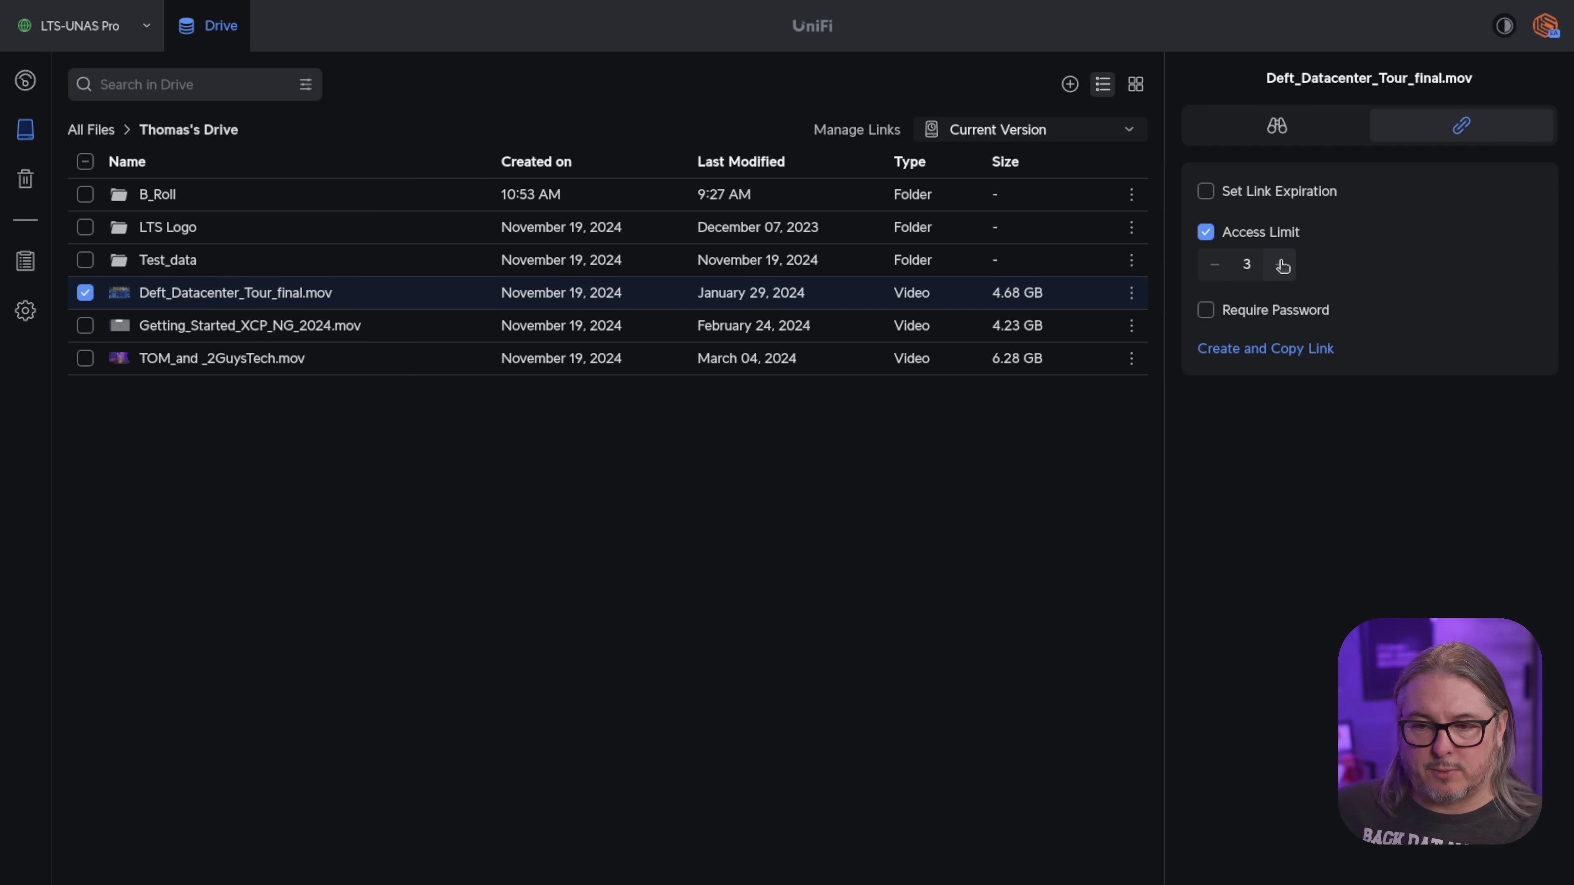
click(1258, 308)
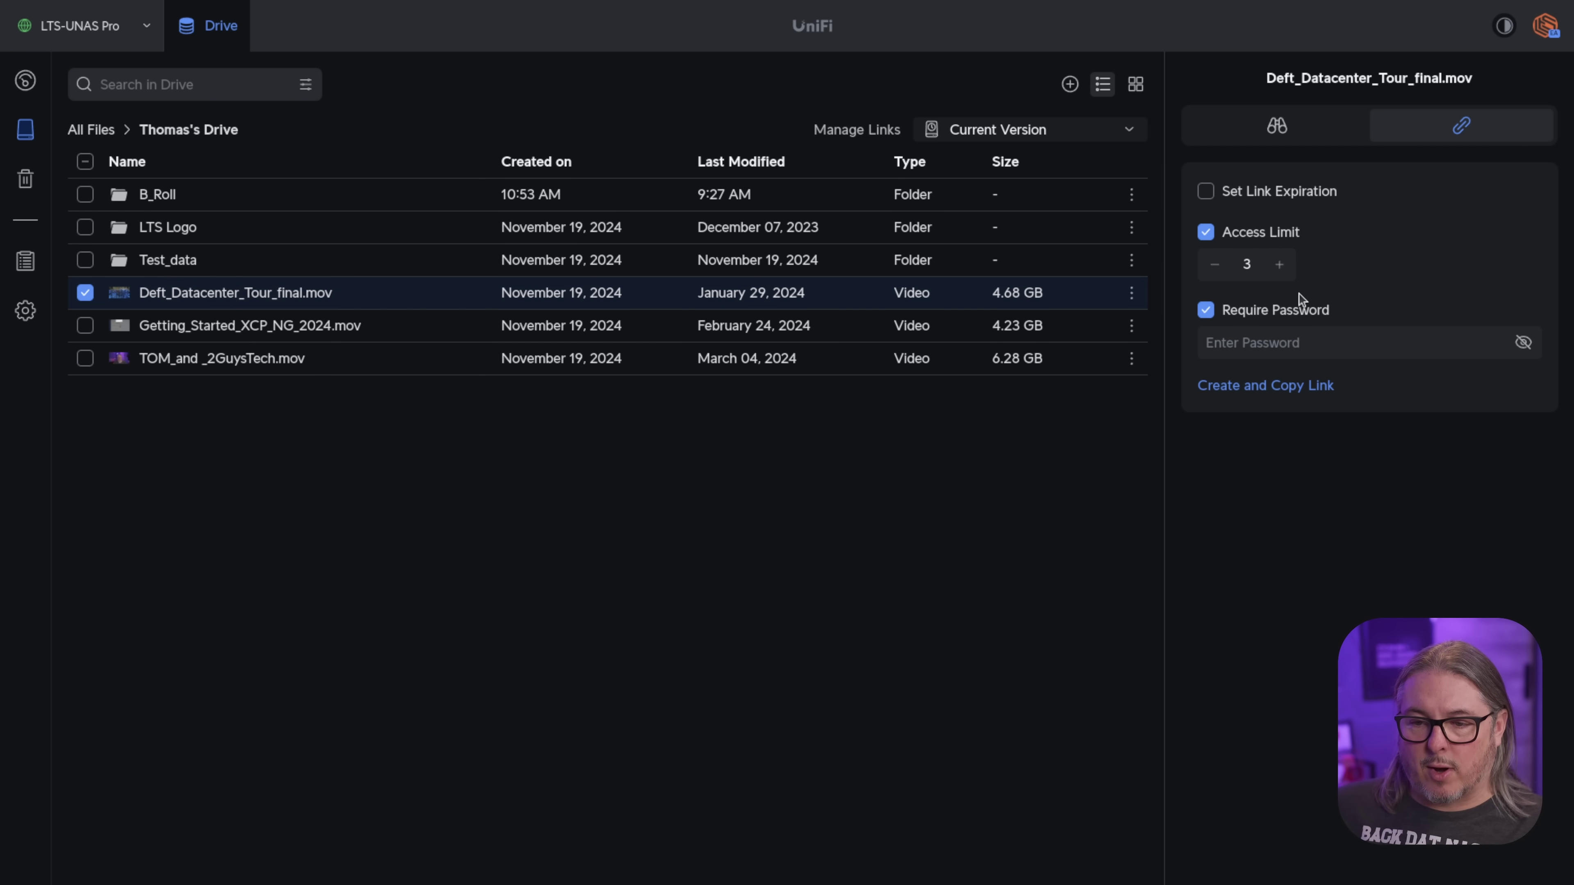
click(1248, 199)
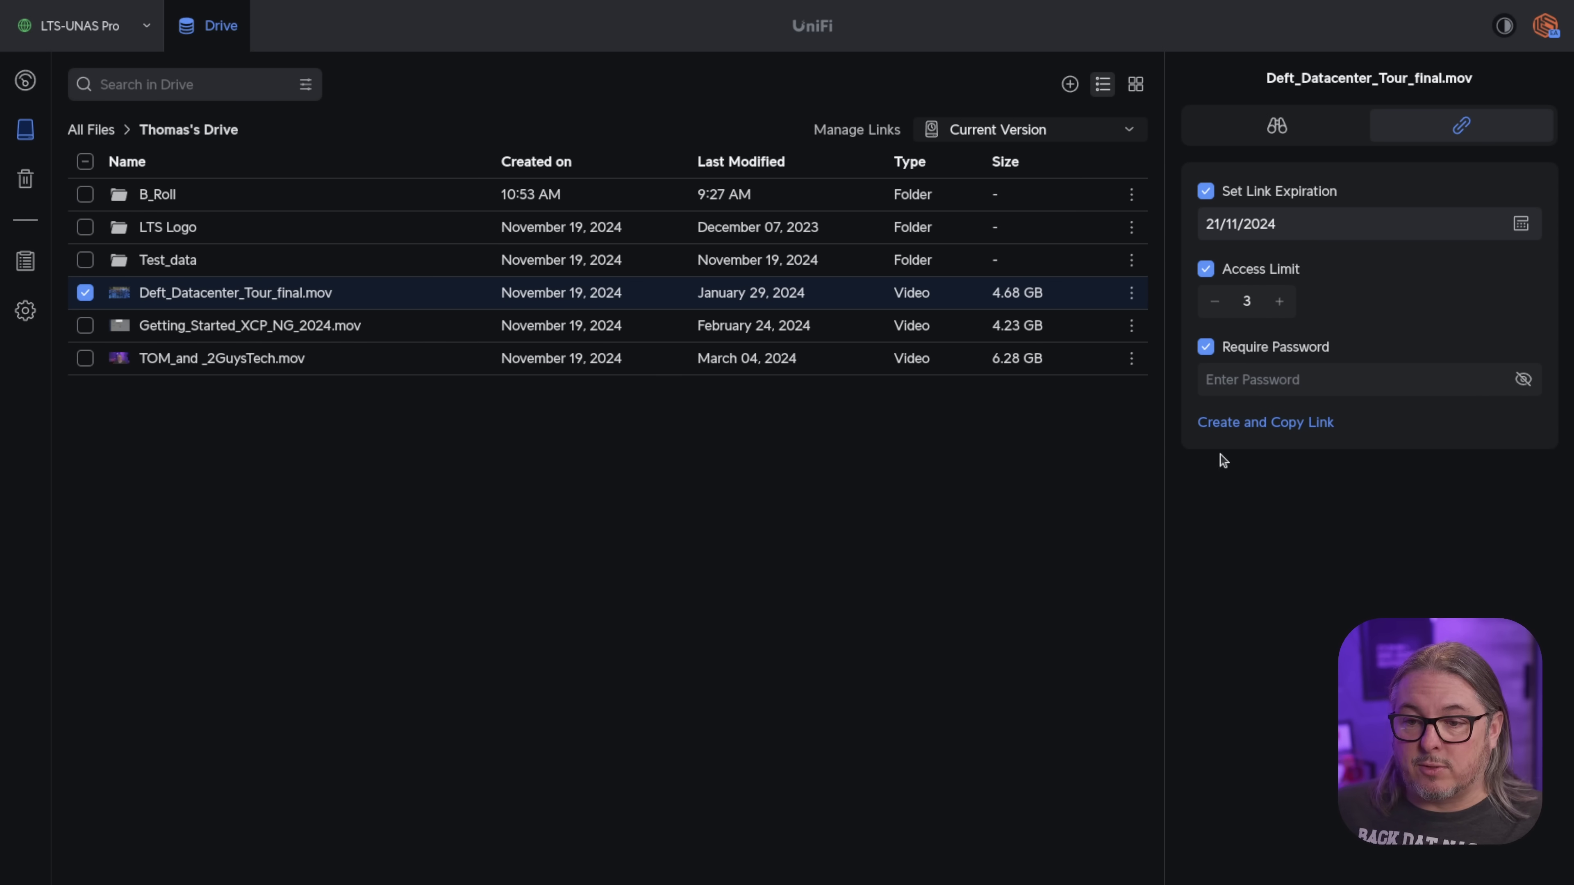
click(1307, 423)
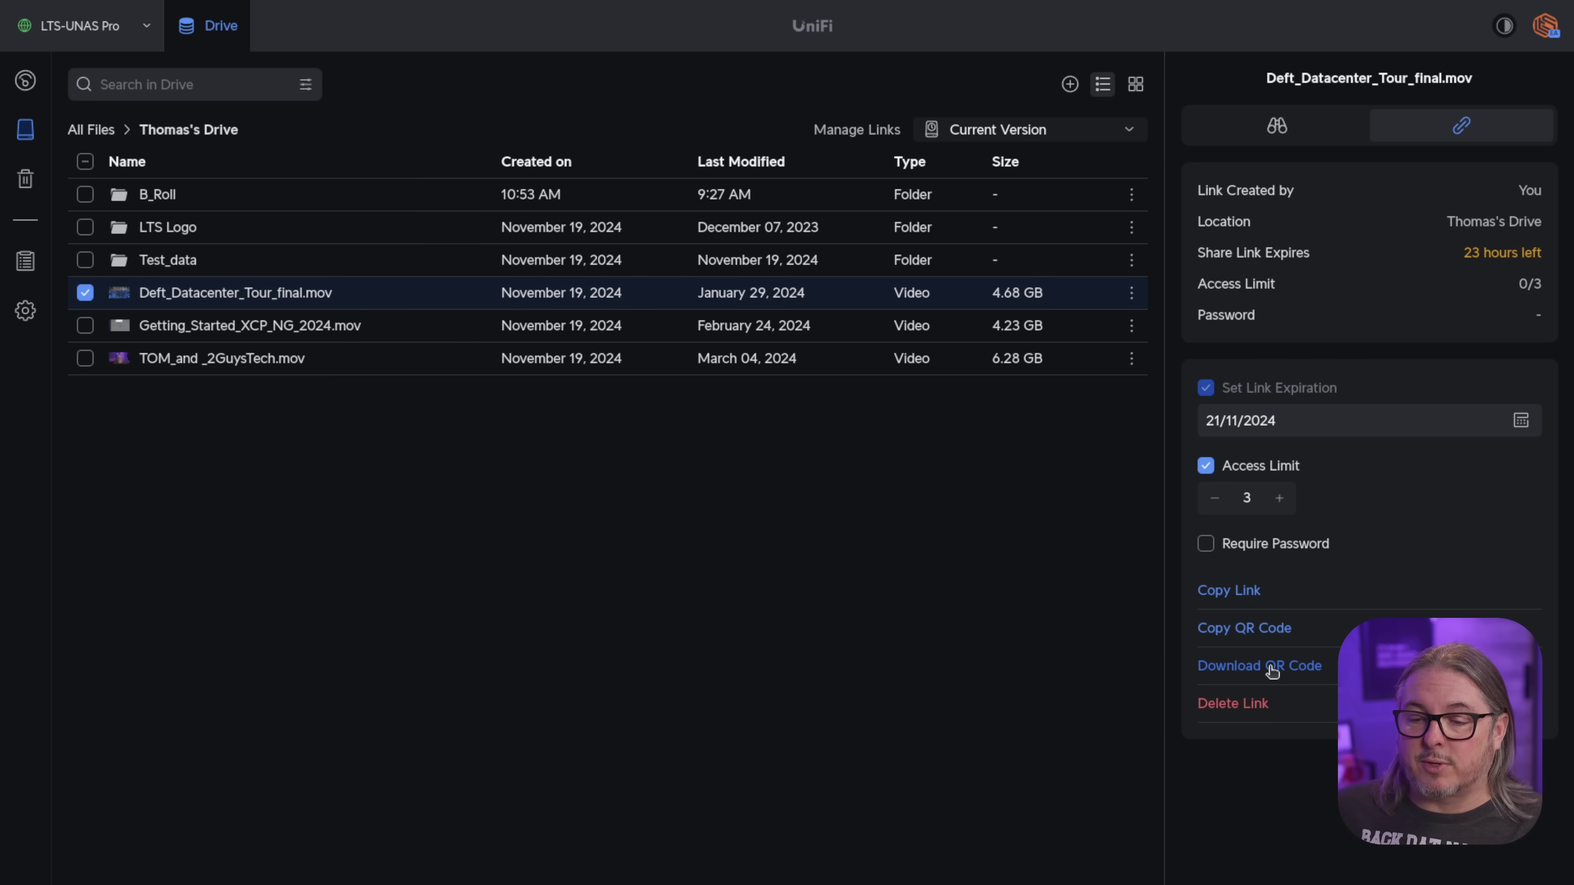
Step: Turn on the password requirement for the video's existing share link, leave the password blank and copy the link
click(1205, 544)
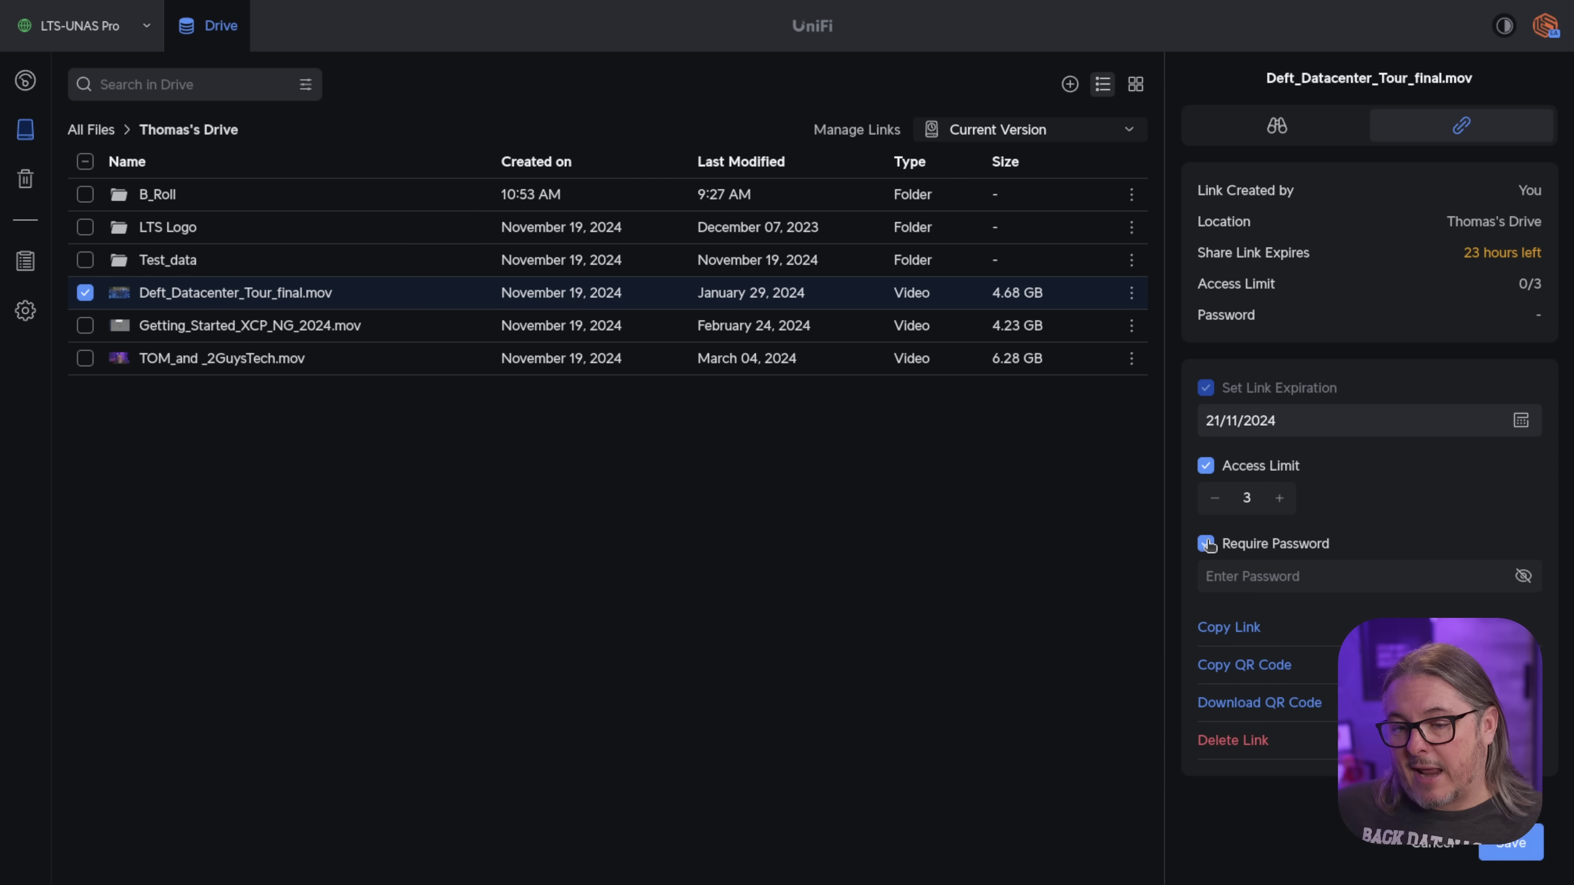
click(1248, 577)
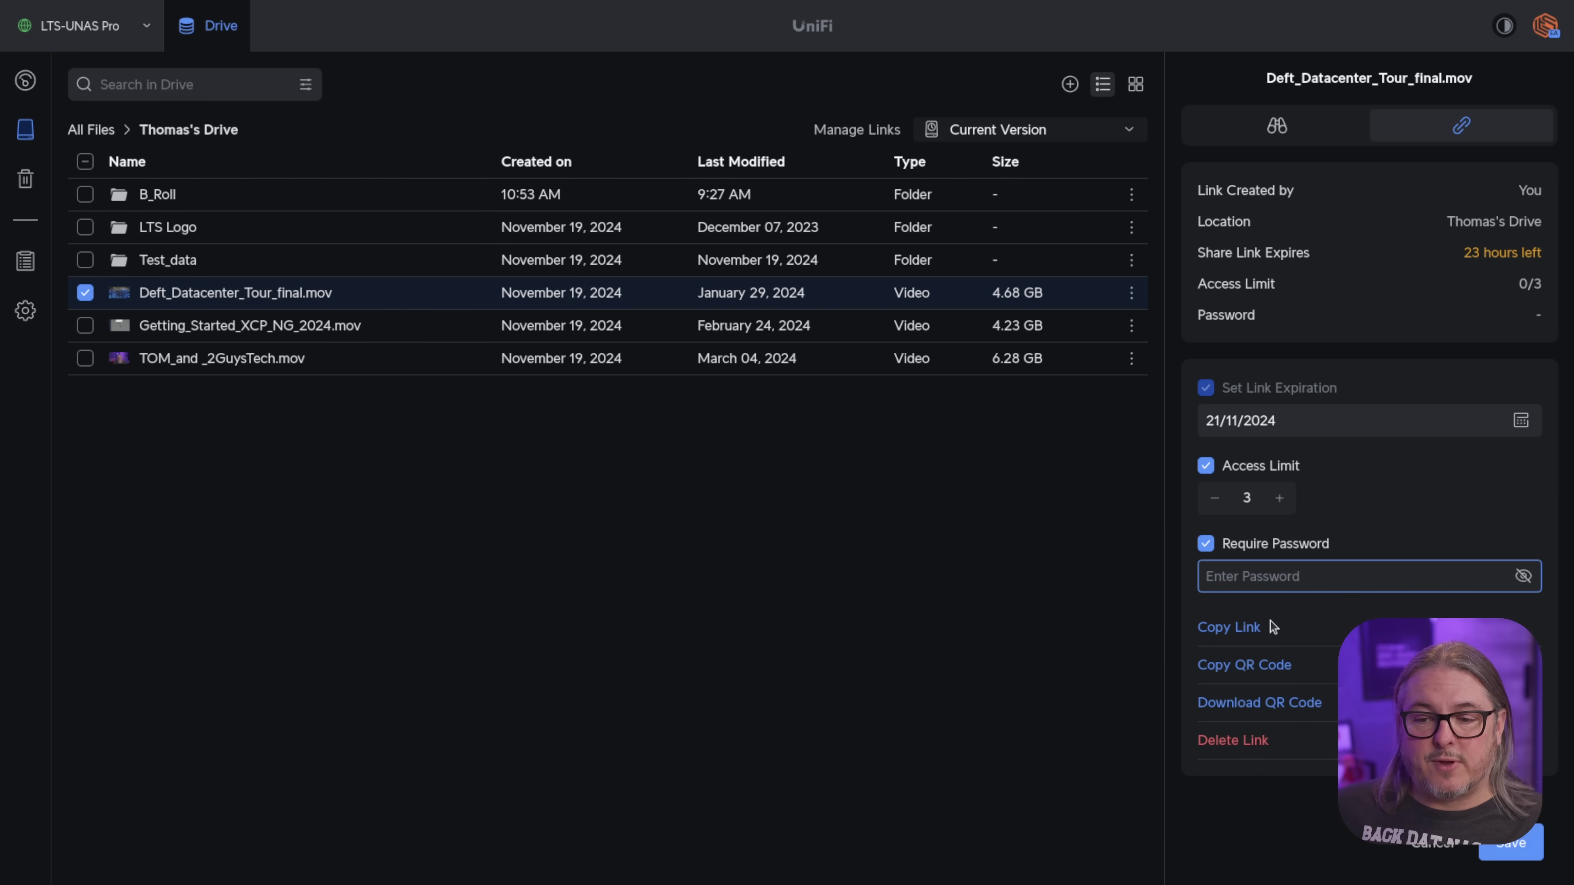
click(1246, 634)
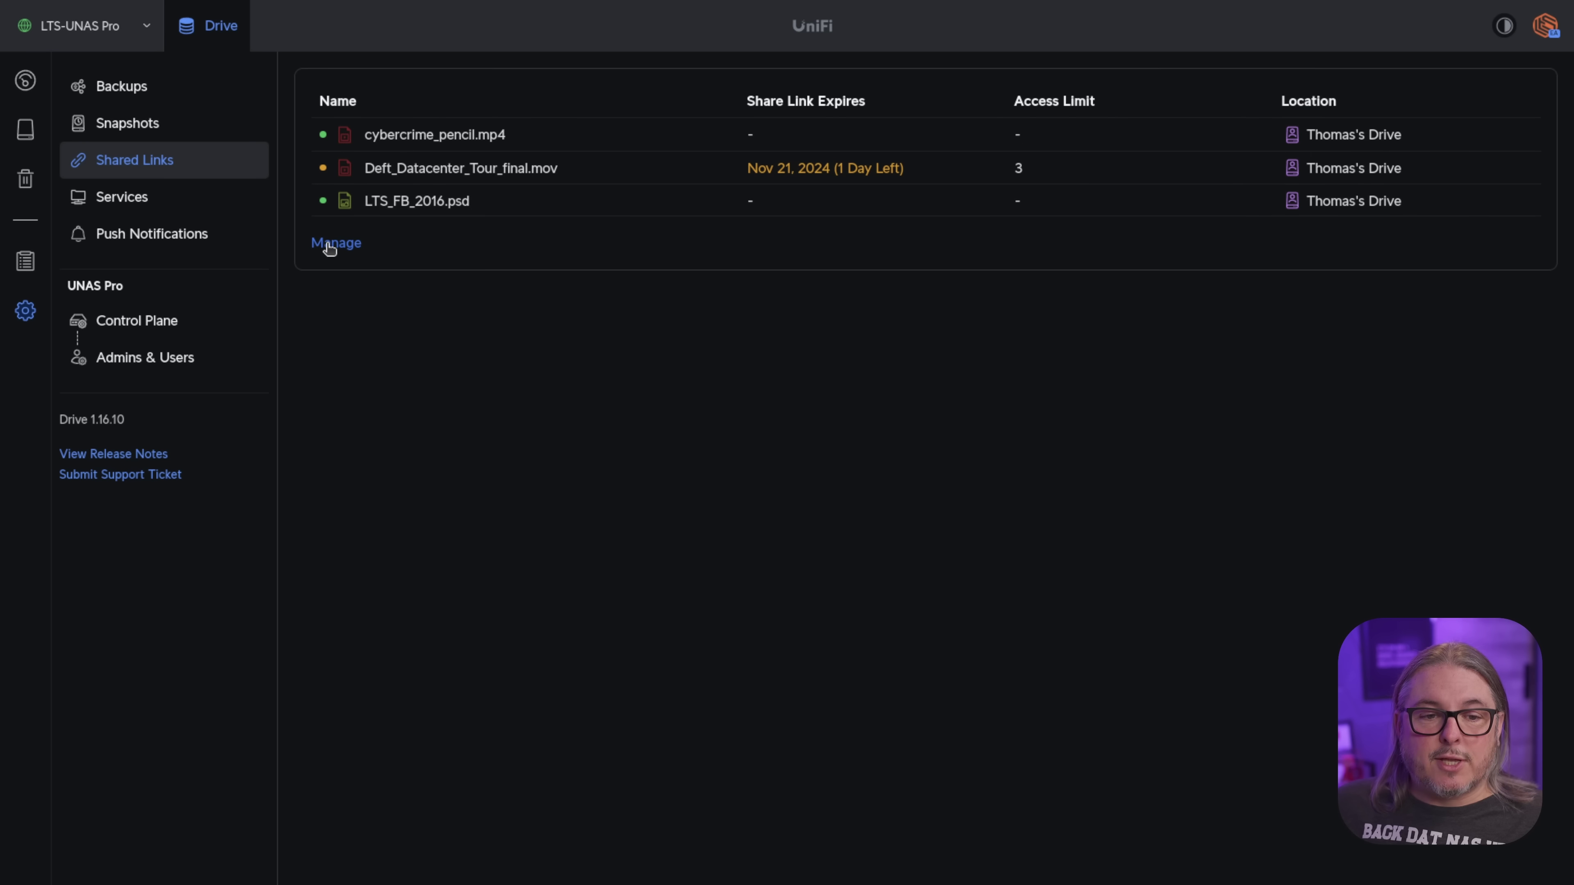
Step: Select all existing shared links in the Shared Links settings and choose to delete them
click(334, 243)
click(331, 102)
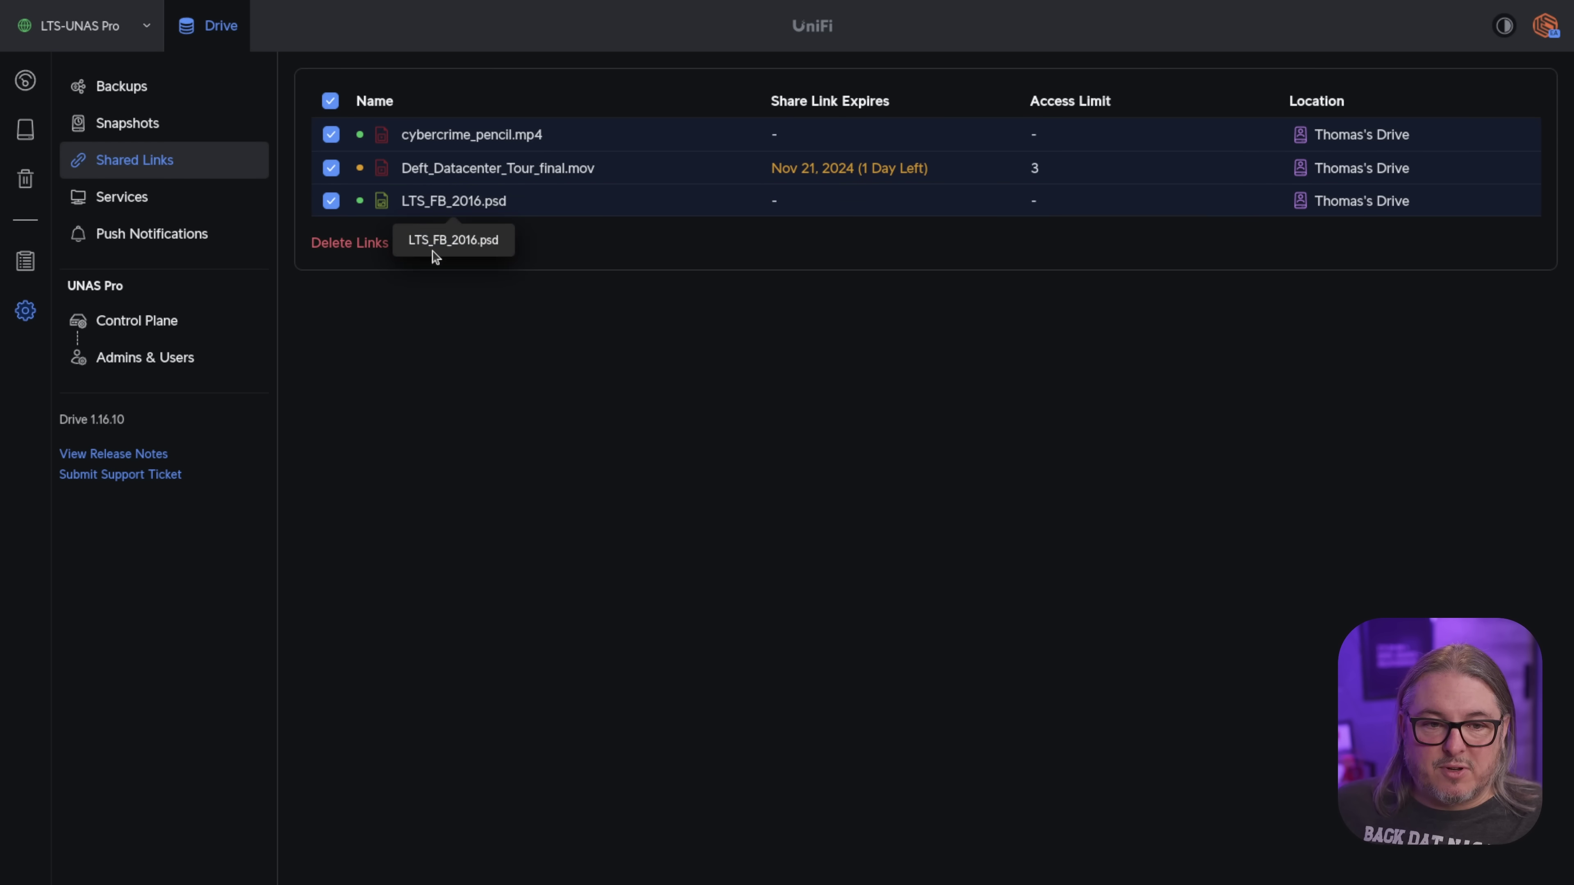
click(344, 247)
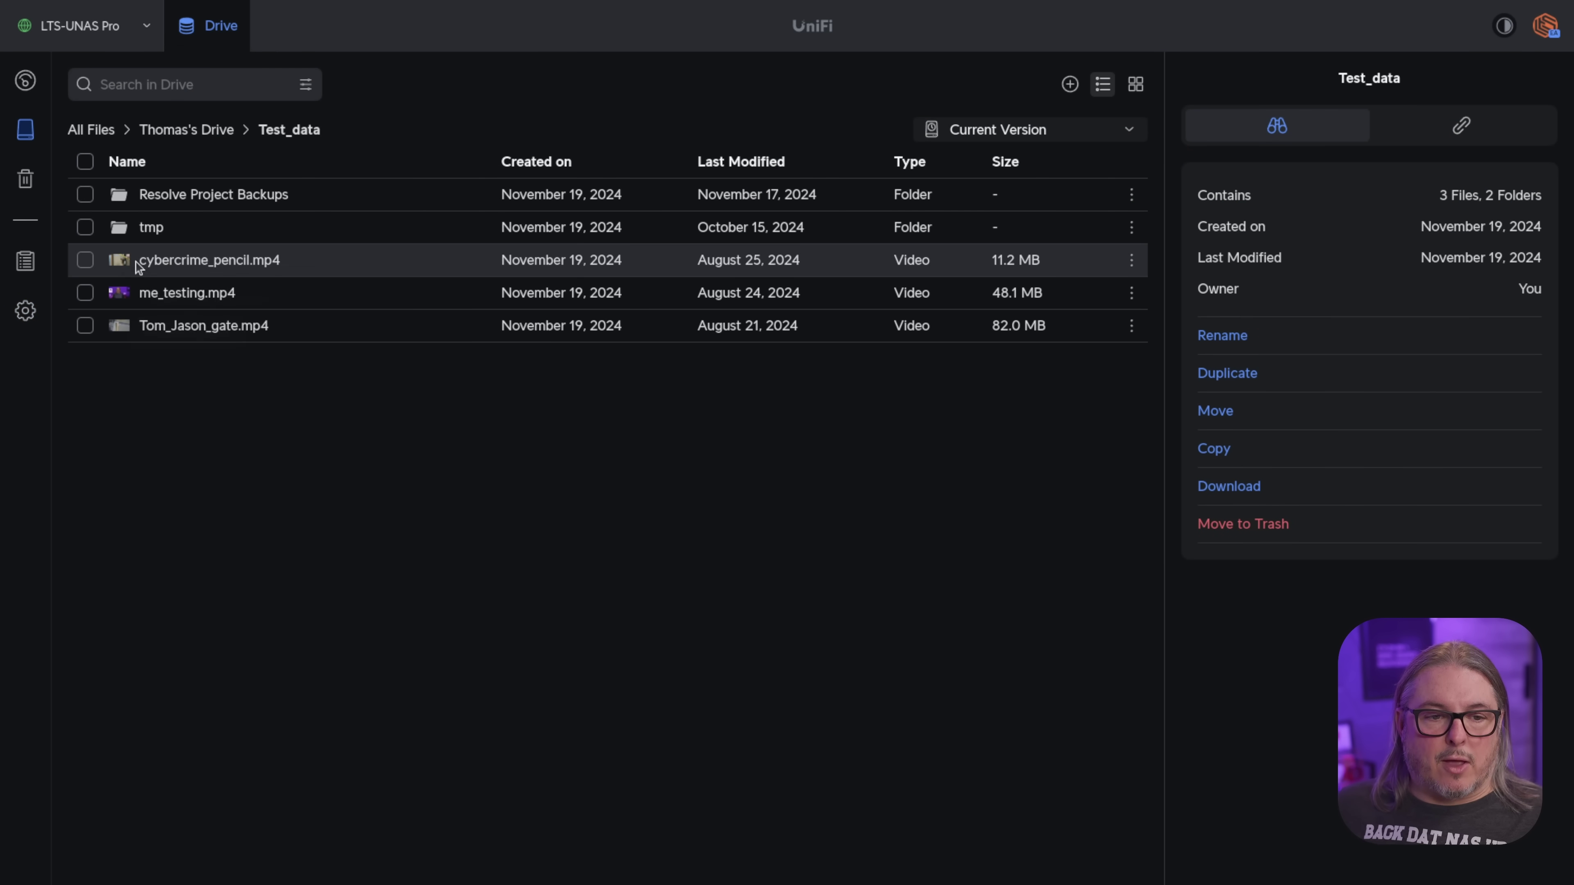
Step: Play cybercrime_pencil.mp4 from the Test_data folder in the built-in video preview and skip ahead to about the middle
click(170, 268)
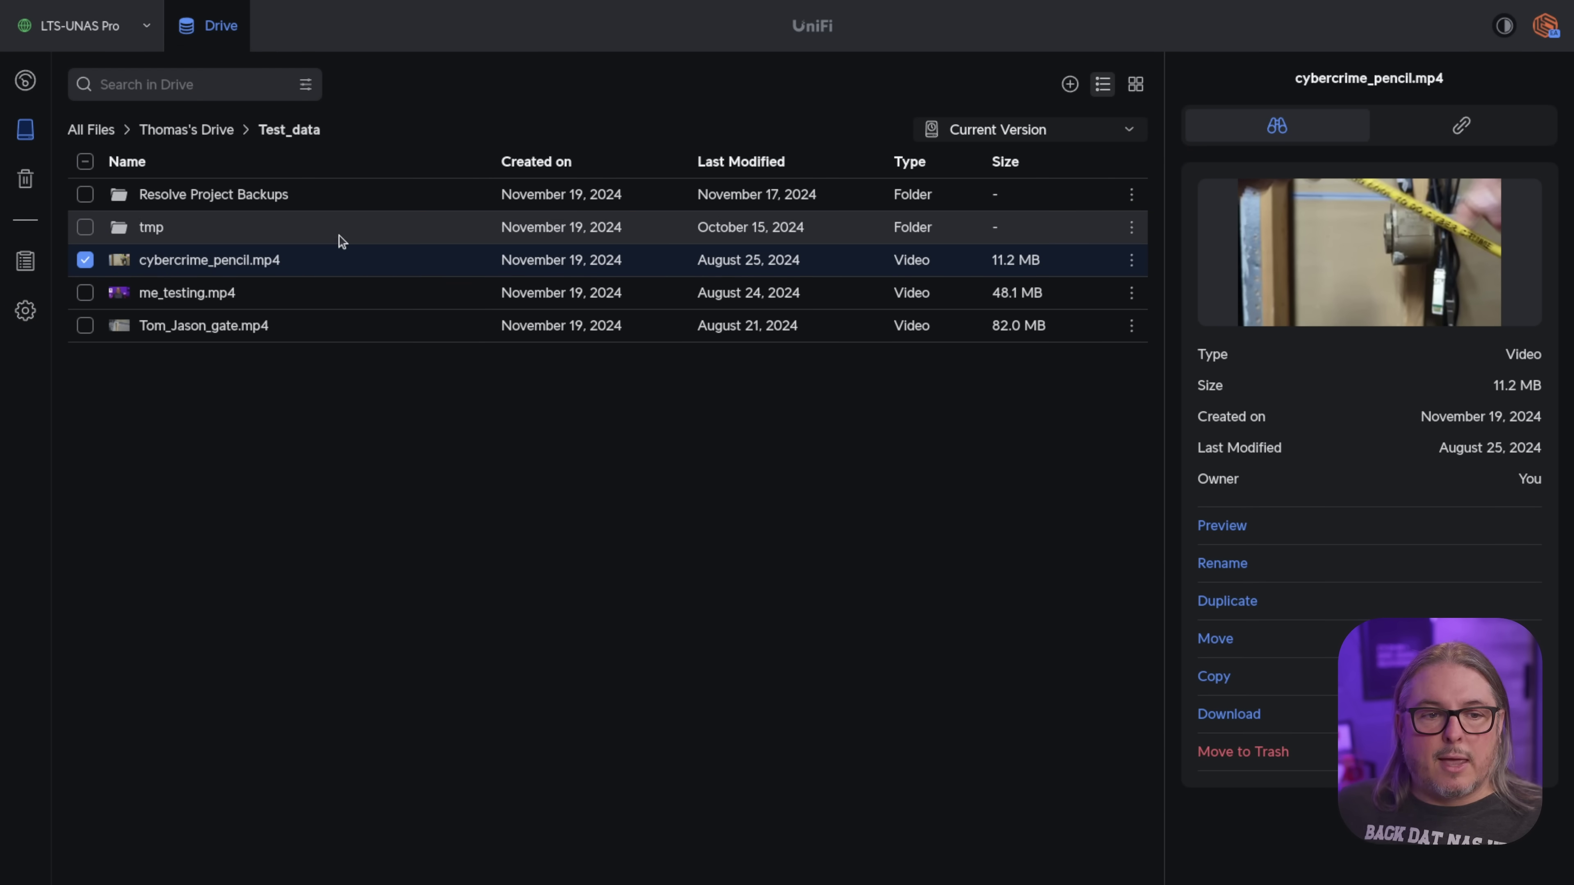
double_click(179, 261)
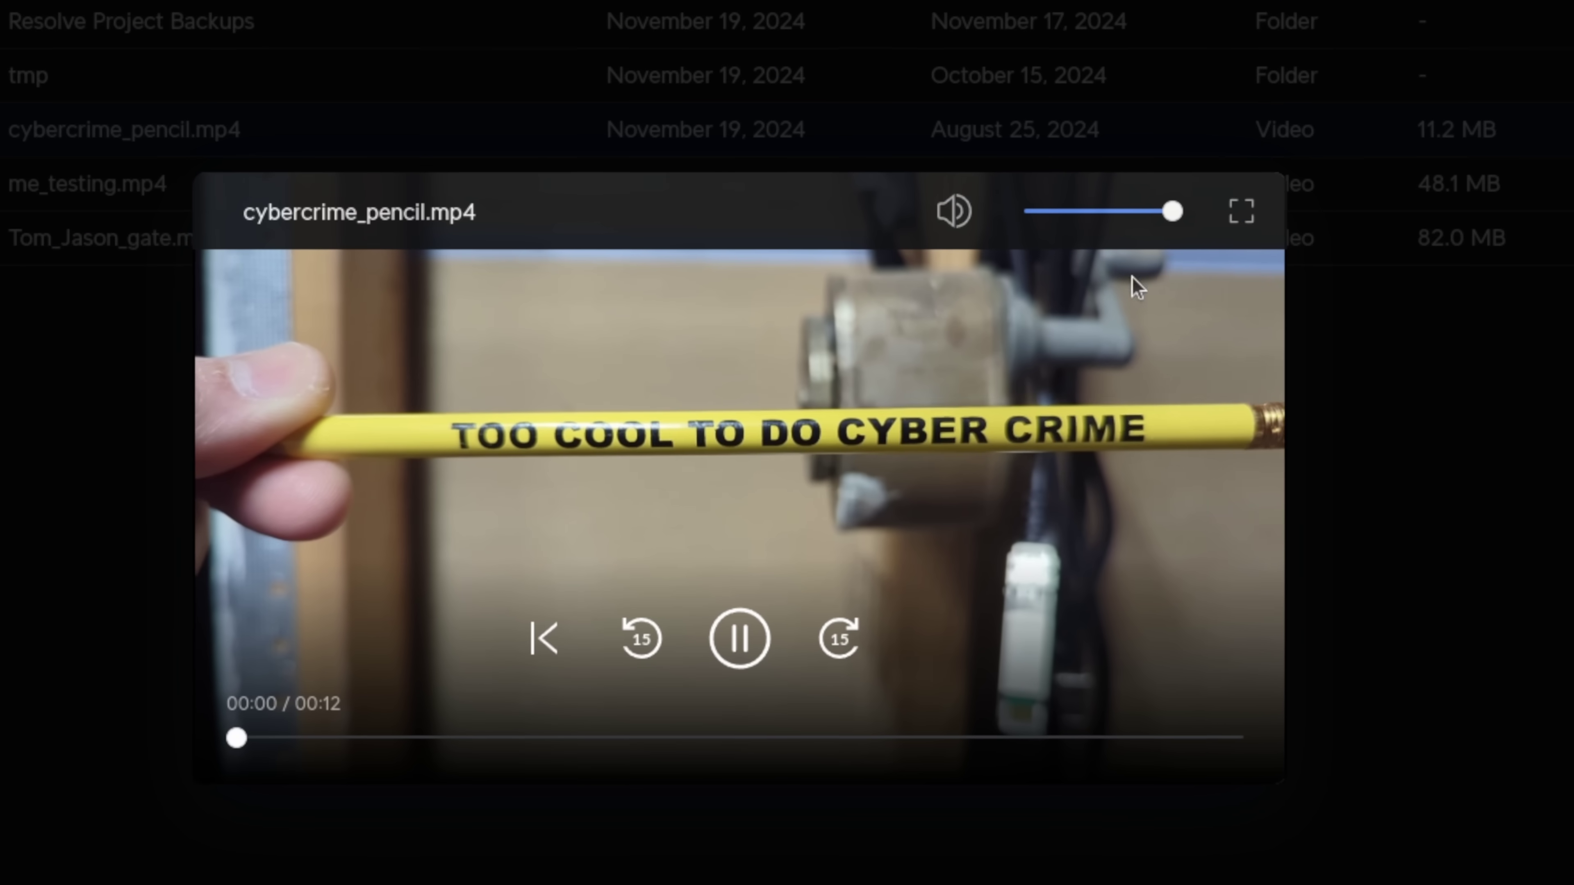
click(726, 741)
key(m)
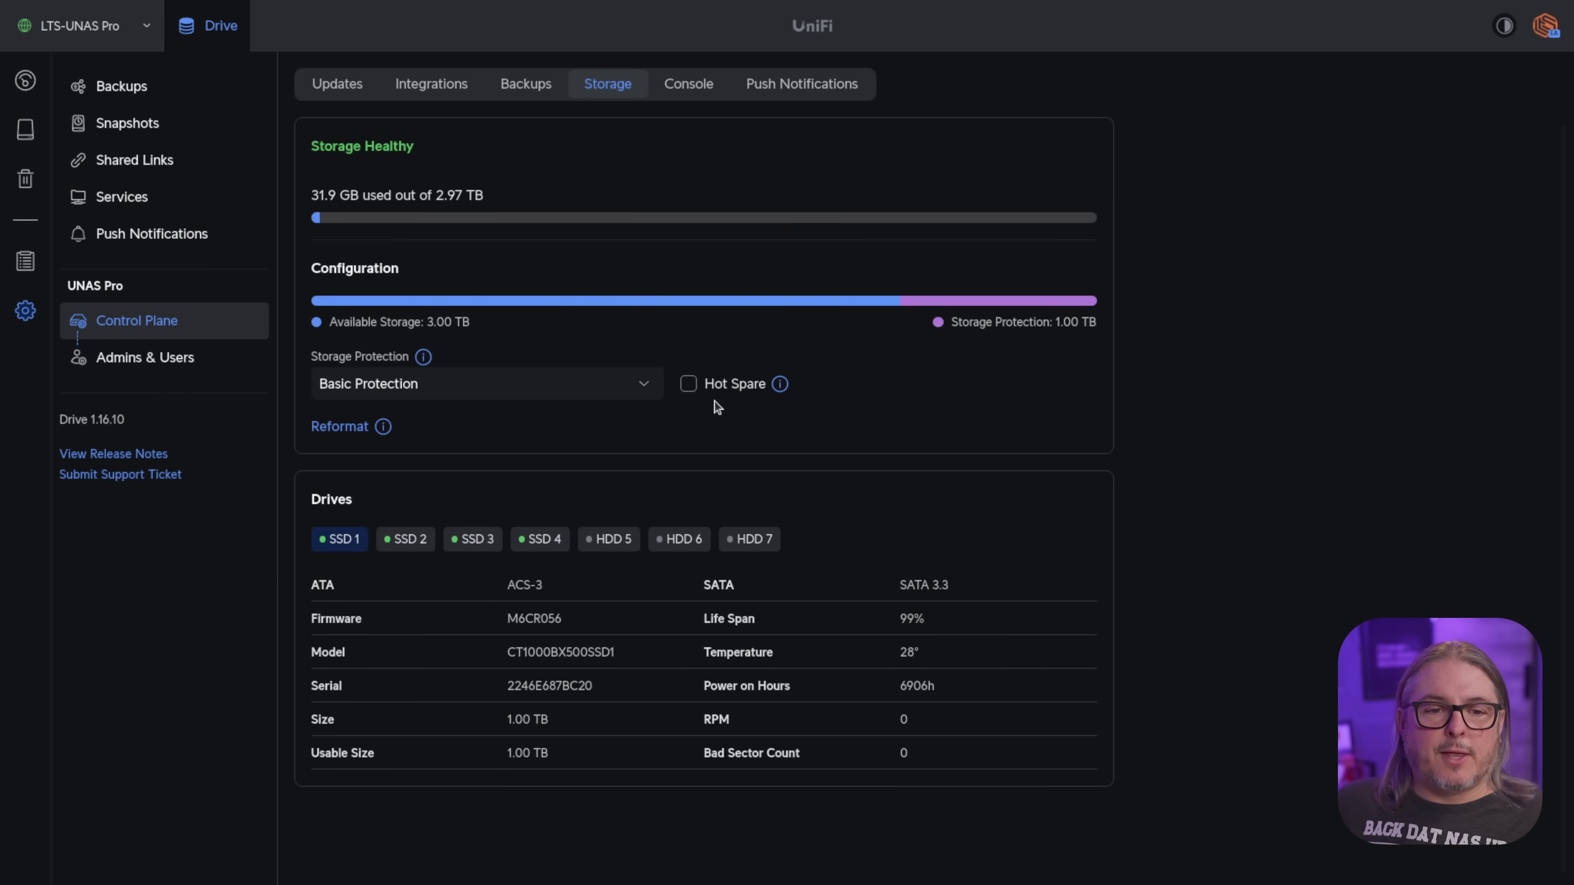
Step: Try changing the Storage Protection to Higher Protection, cancel the required reformat and discard the change
click(394, 387)
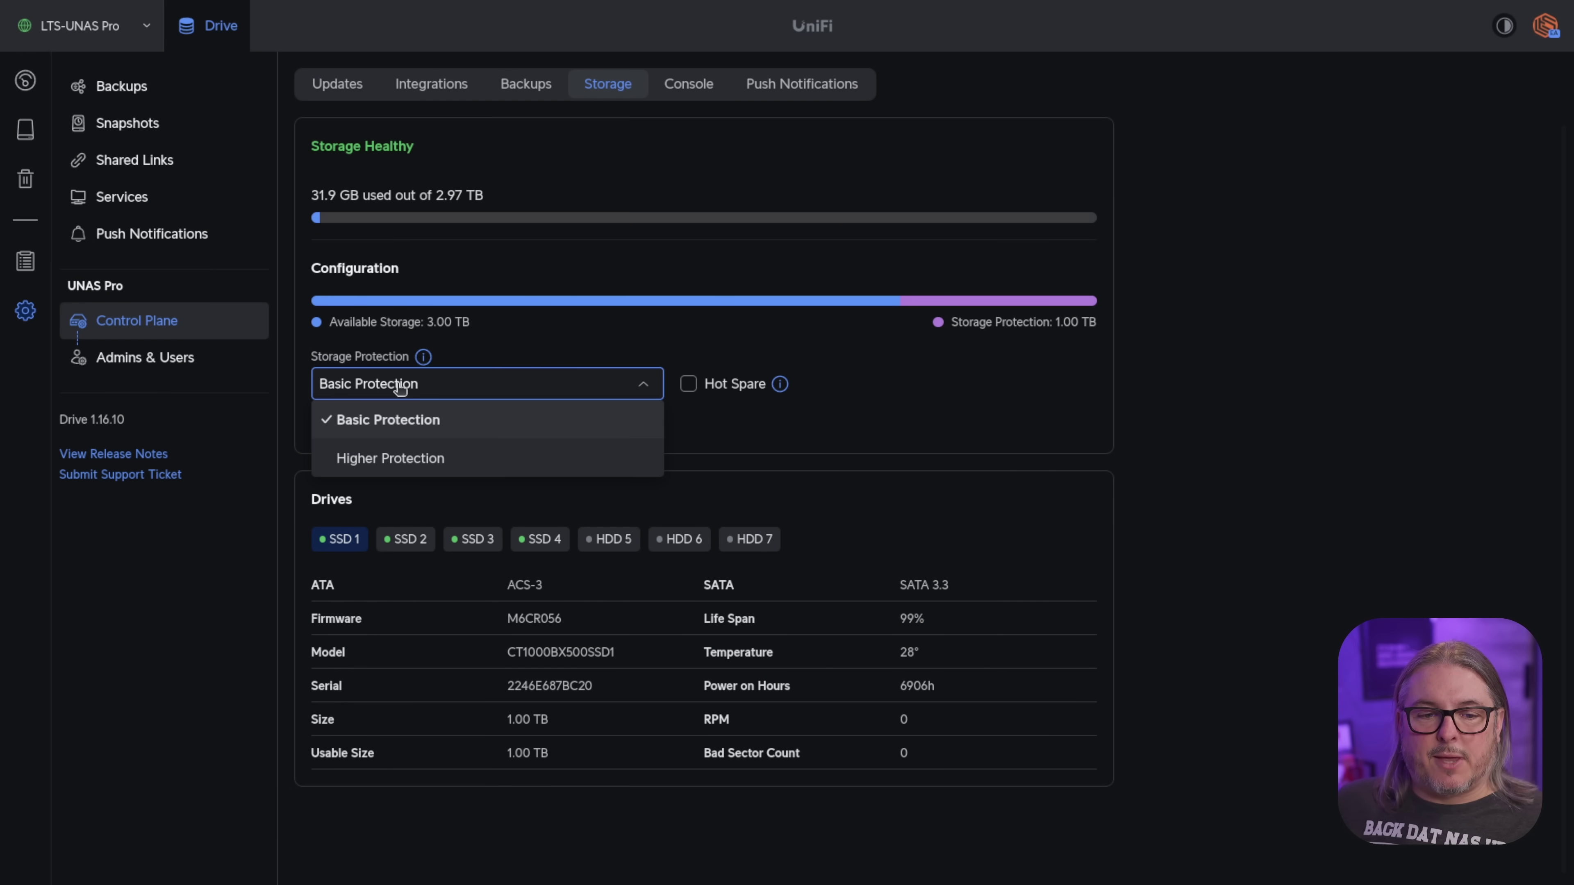
click(436, 461)
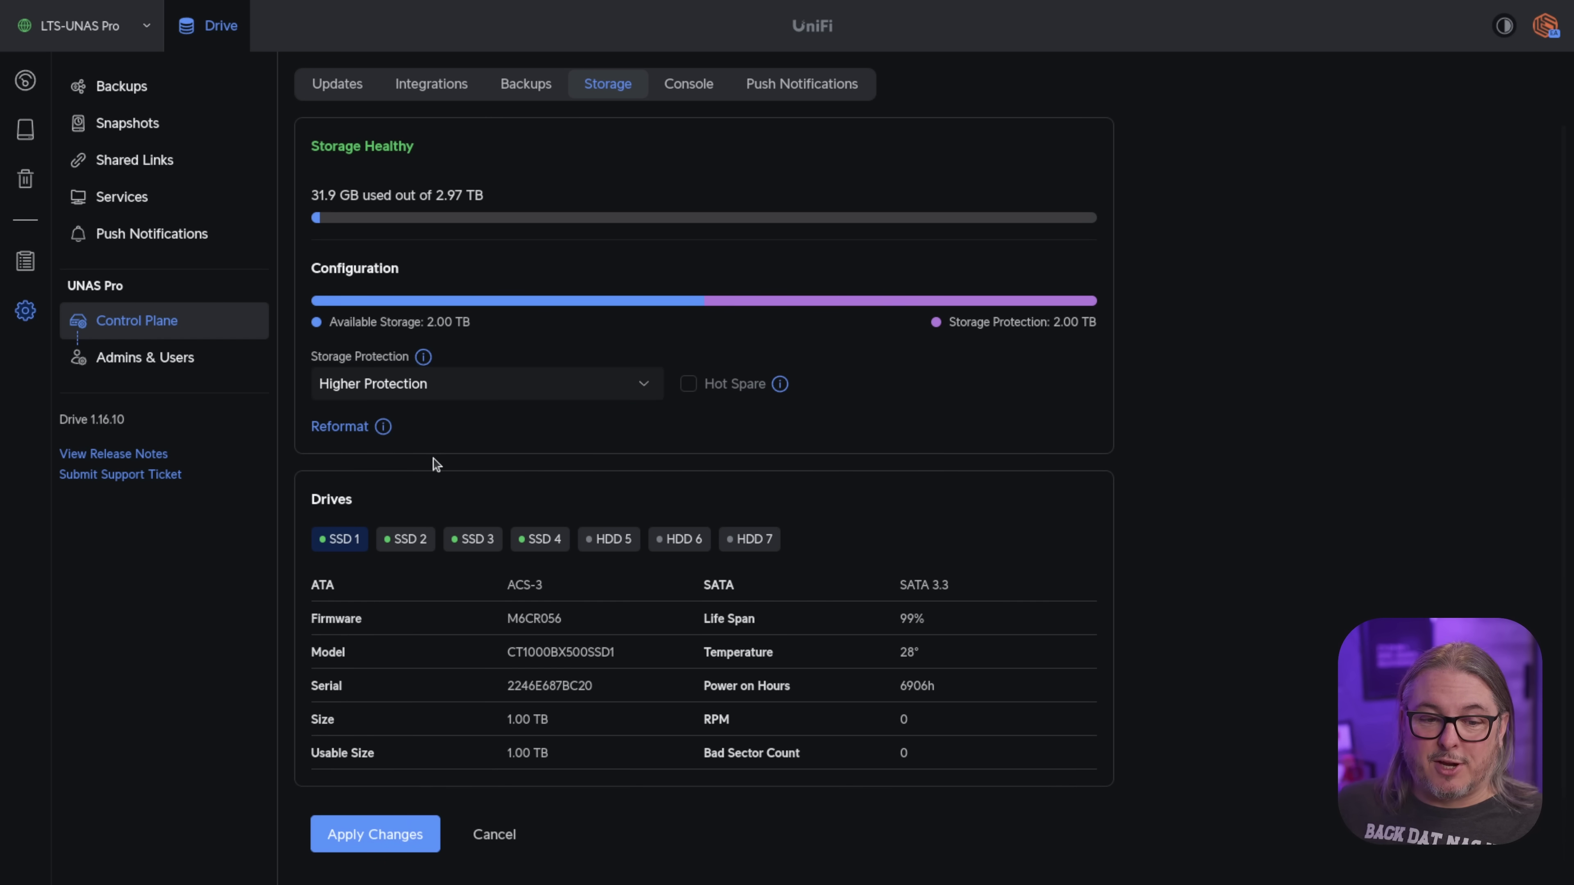
click(374, 838)
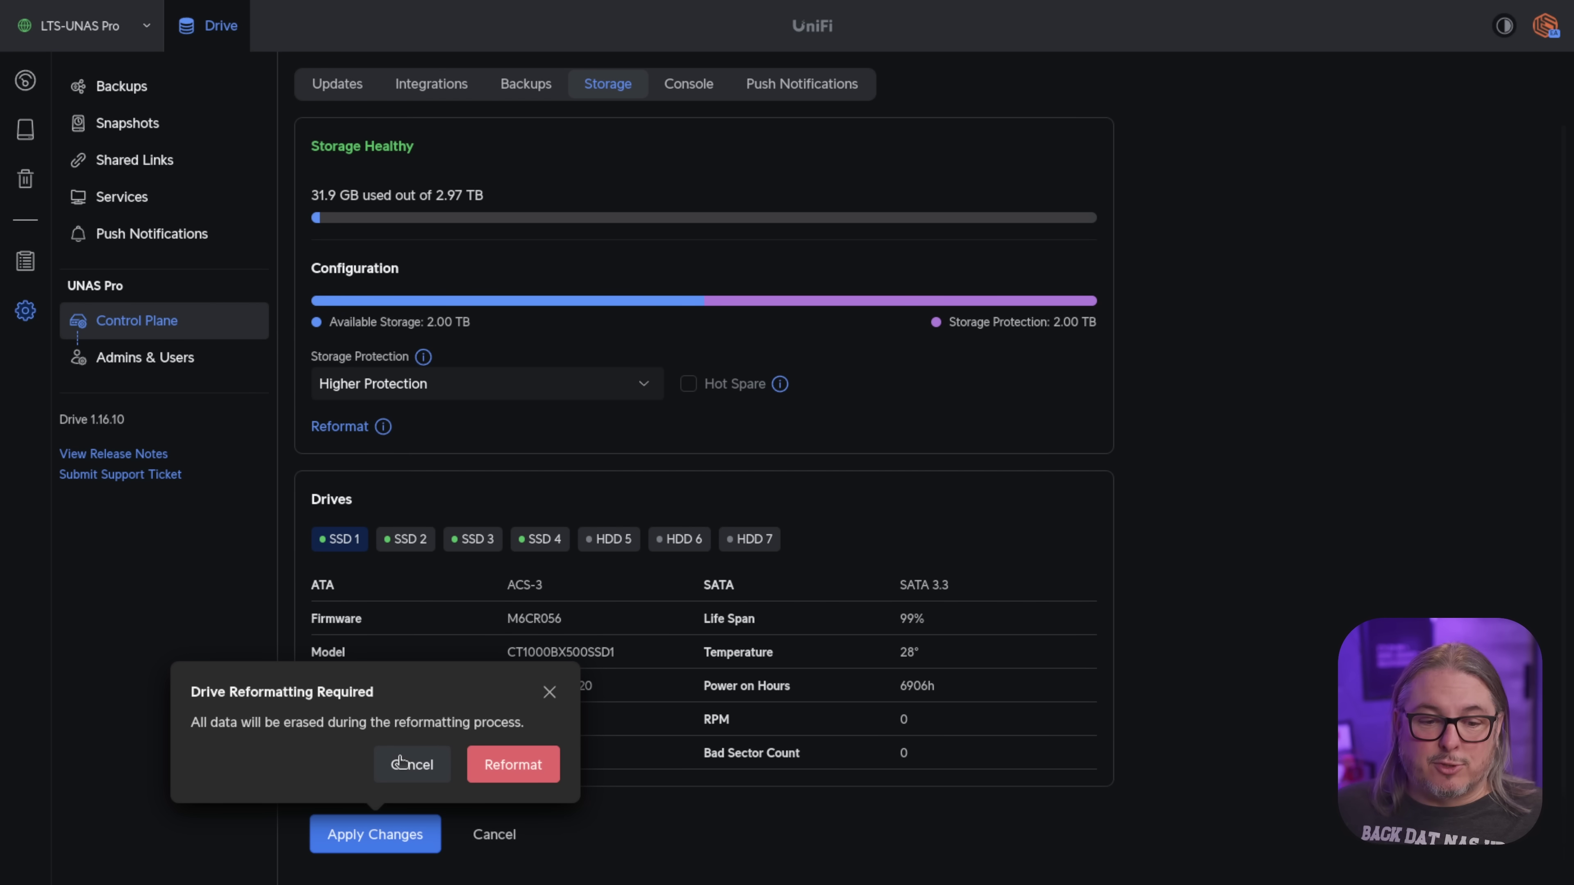
click(421, 782)
click(494, 834)
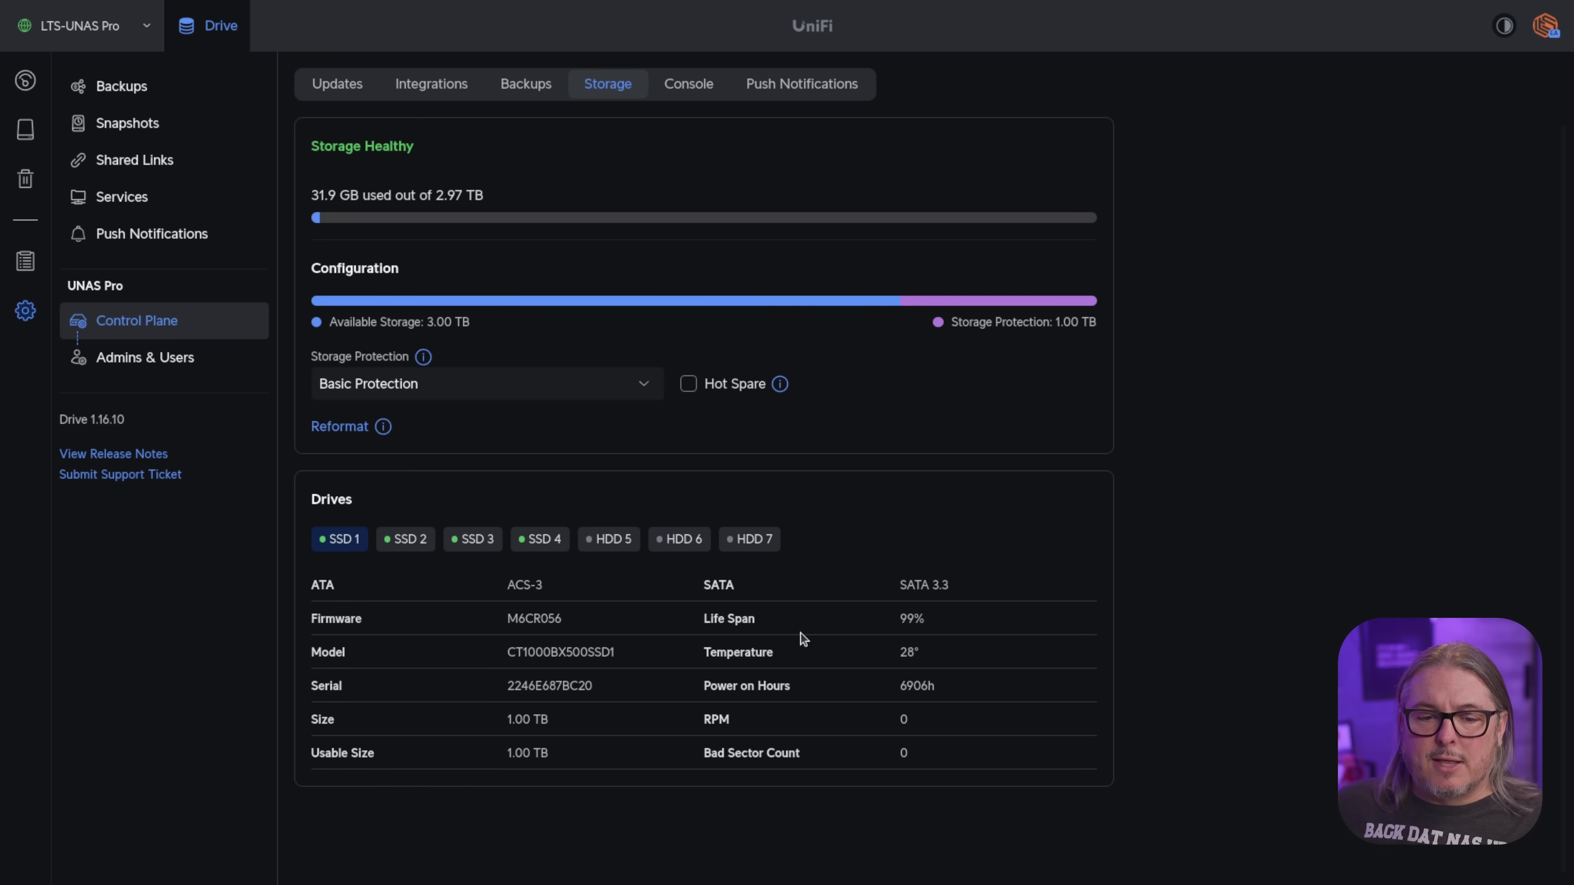
scroll(727, 507, down, 1)
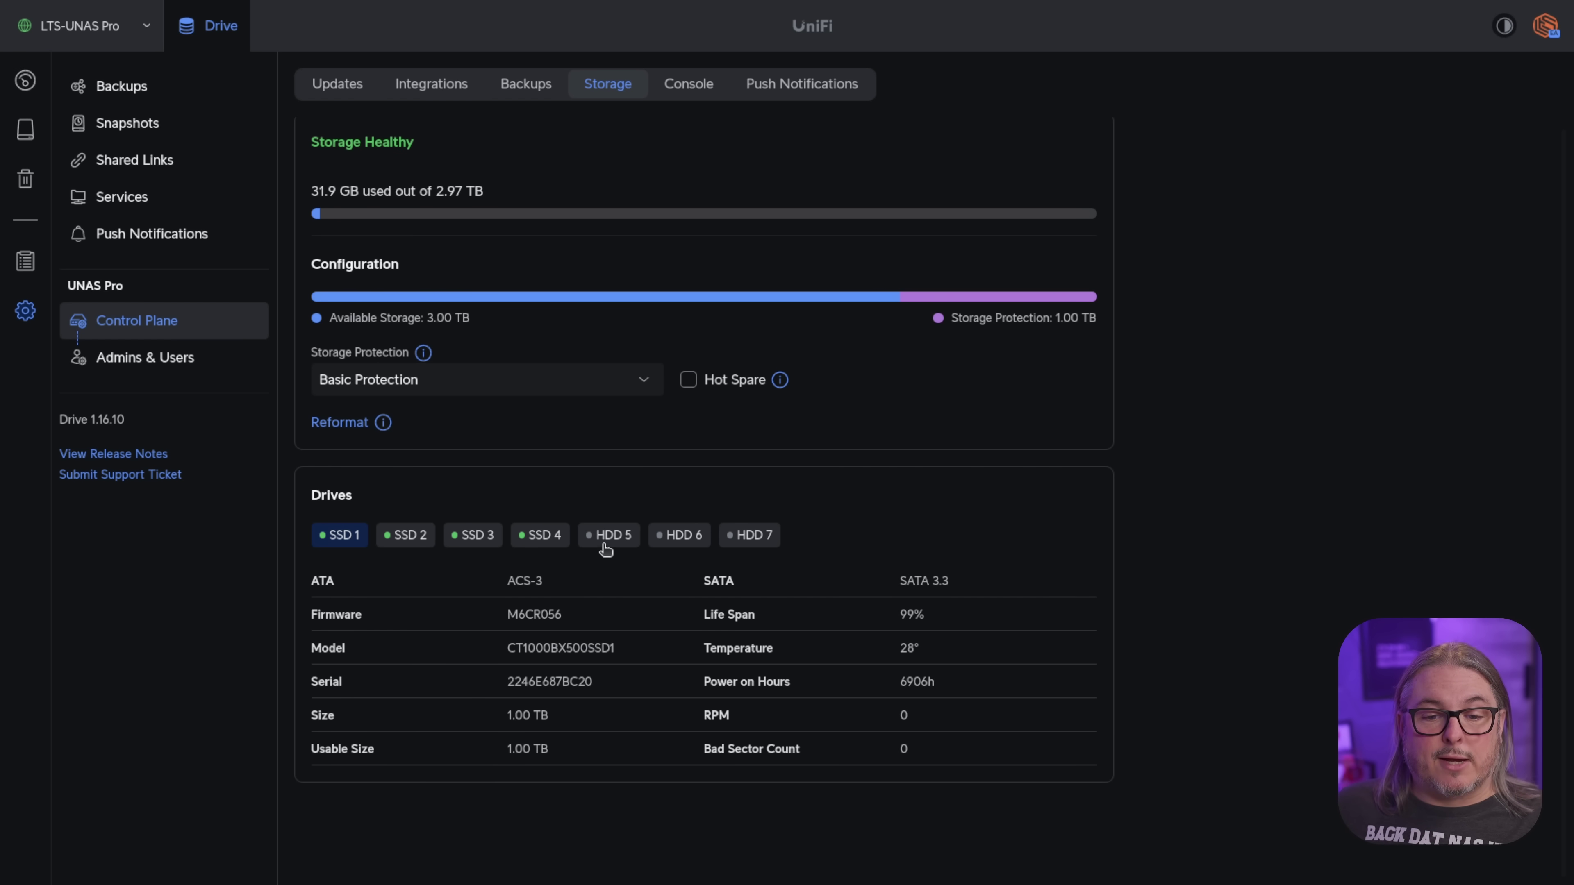